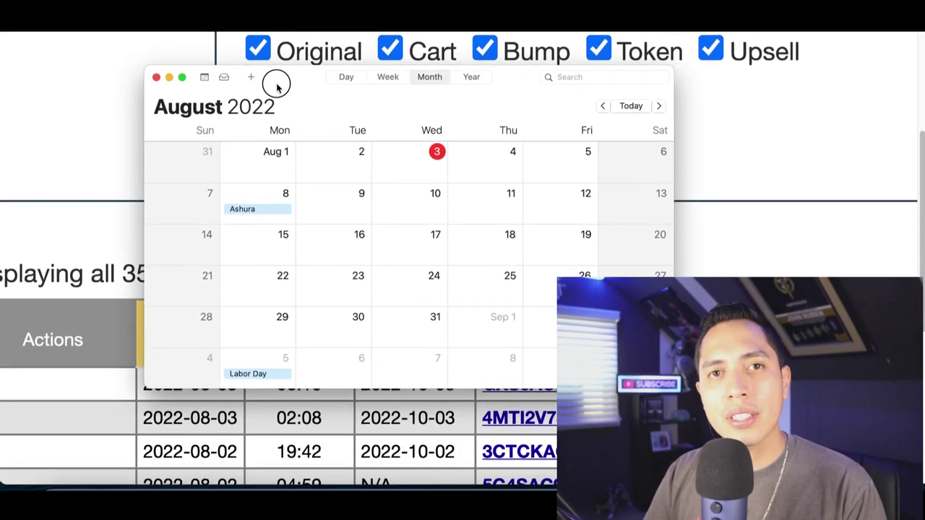
# Review the transaction dates in the affiliate sales results table, highlighting the date of the newest sale
pyautogui.scroll(-3, 169, 279)
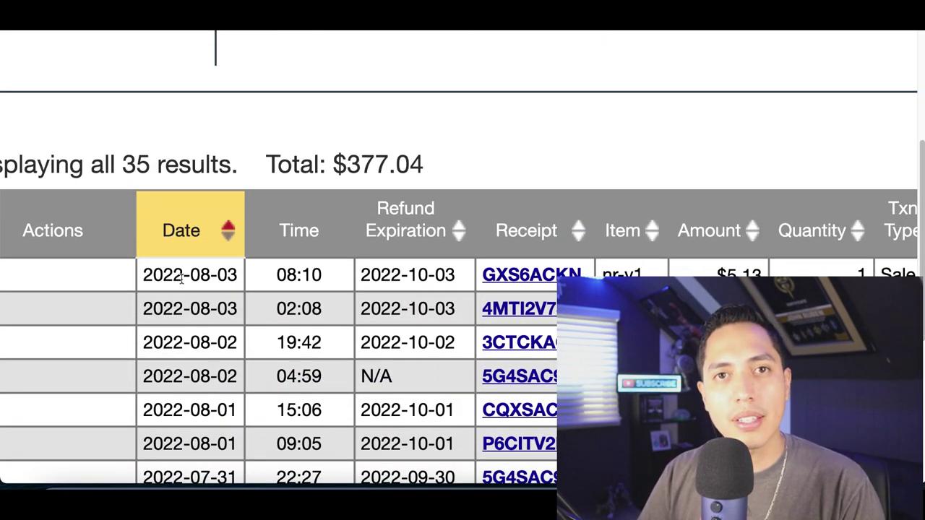
pyautogui.moveTo(198, 278); pyautogui.dragTo(247, 278)
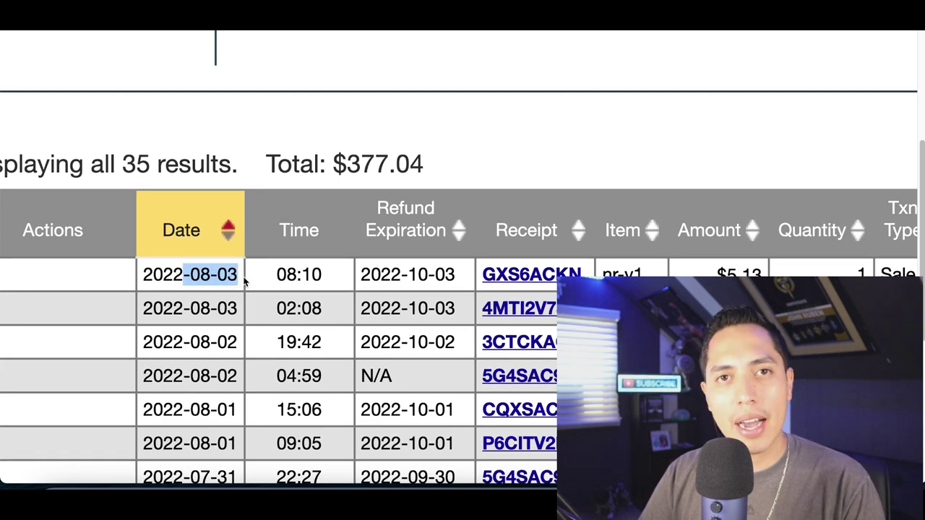
pyautogui.hscroll(5, 288, 284)
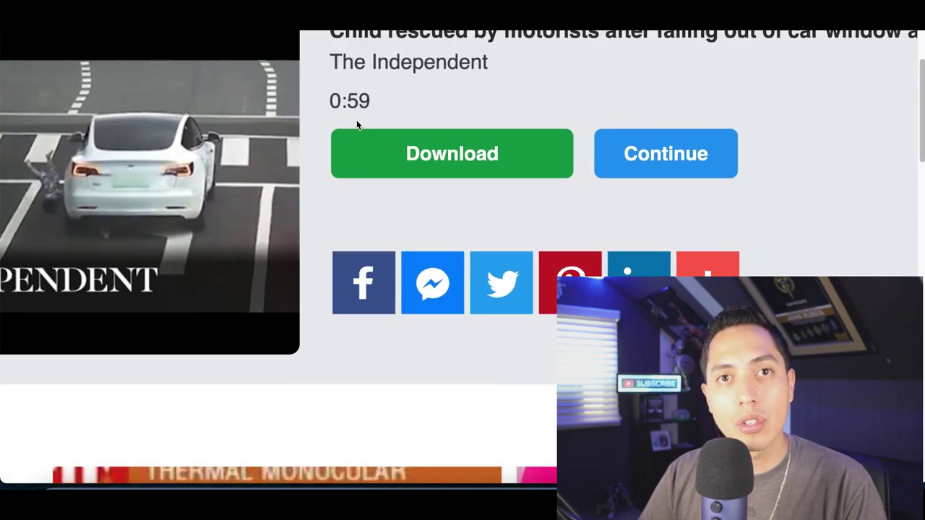
pyautogui.scroll(1, 357, 124)
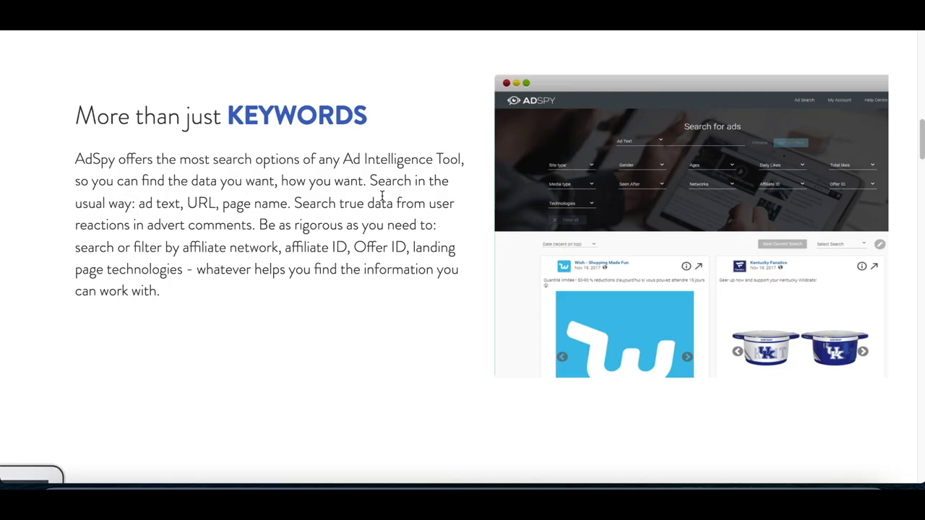
pyautogui.scroll(7, 381, 196)
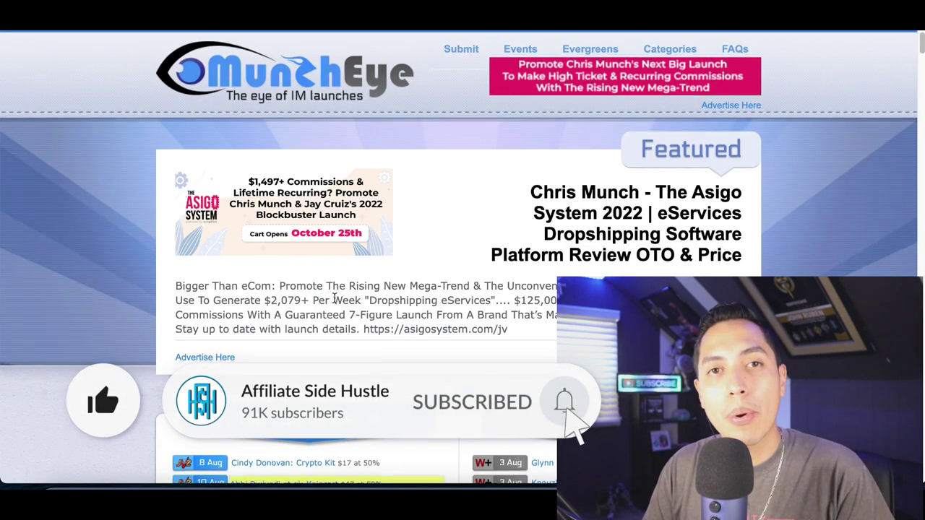
# Examine the MunchEye home page, from the featured launch through the dates, prices and commissions in the Big Launches list
pyautogui.scroll(-2, 335, 298)
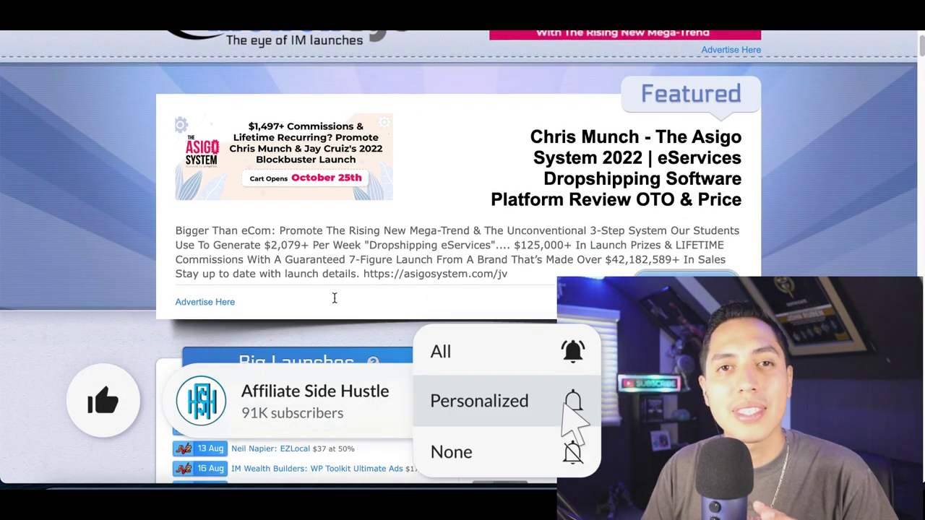
pyautogui.scroll(-3, 334, 298)
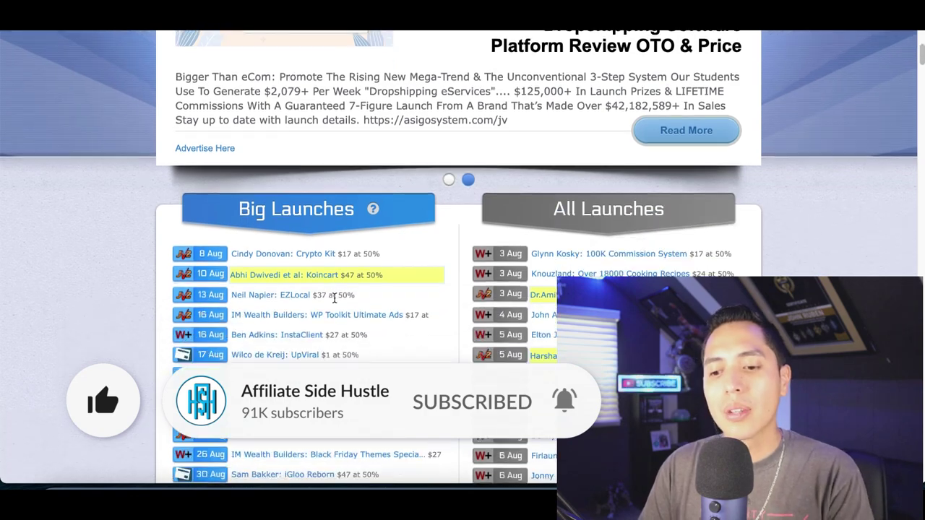
pyautogui.scroll(-3, 335, 297)
pyautogui.scroll(5, 295, 205)
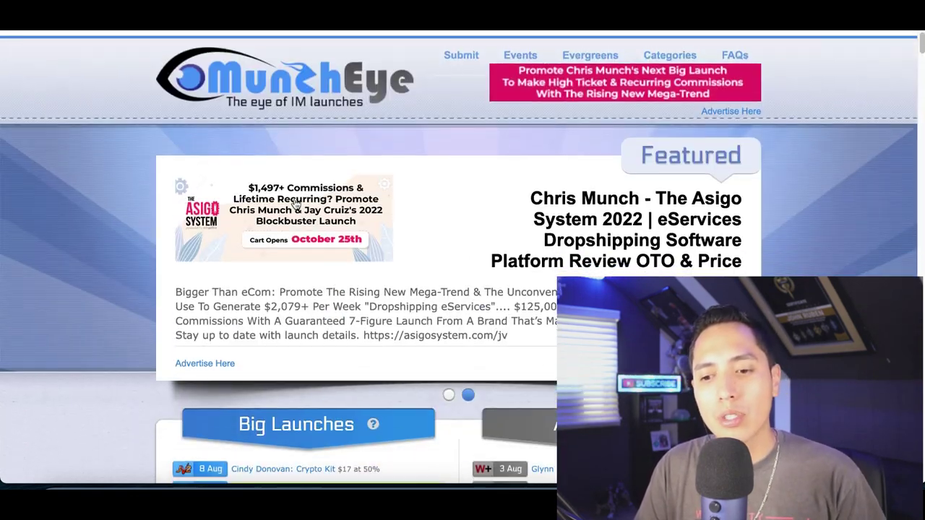
pyautogui.scroll(5, 235, 81)
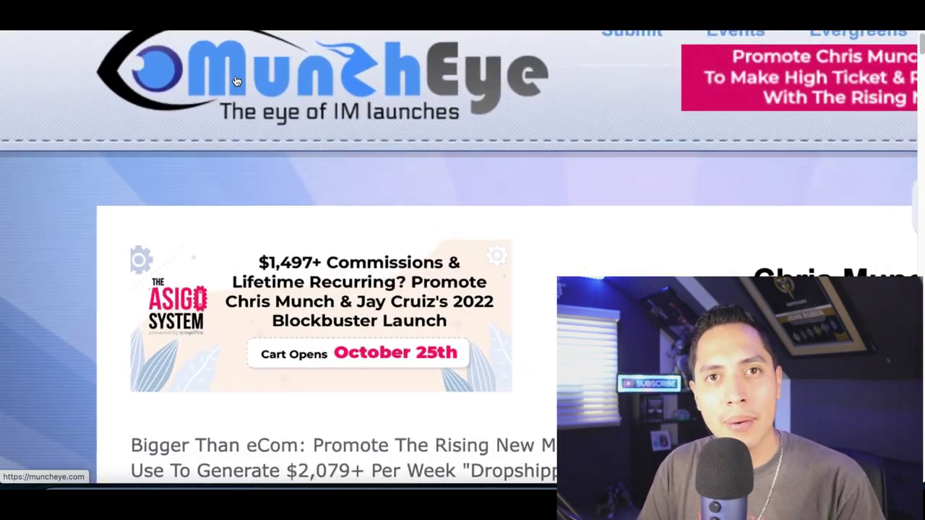
pyautogui.scroll(-5, 235, 81)
pyautogui.scroll(-2, 236, 81)
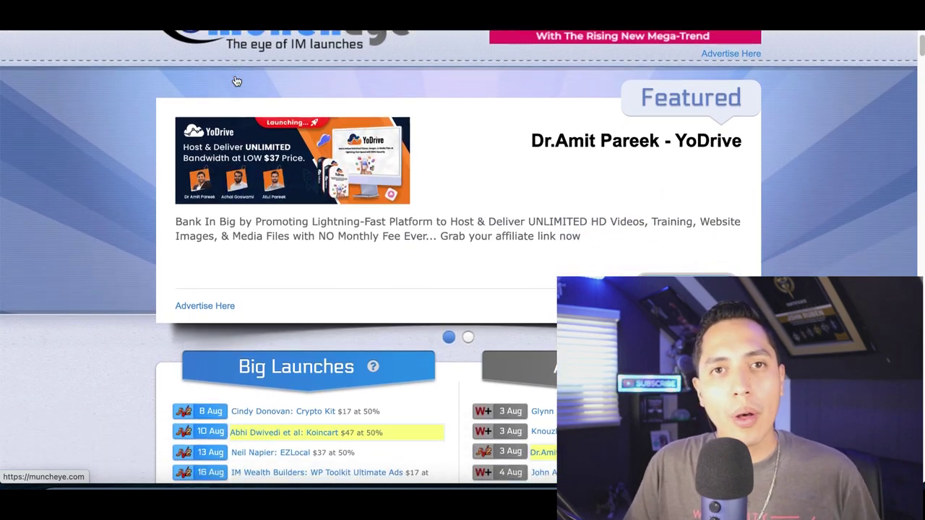
pyautogui.scroll(-5, 237, 81)
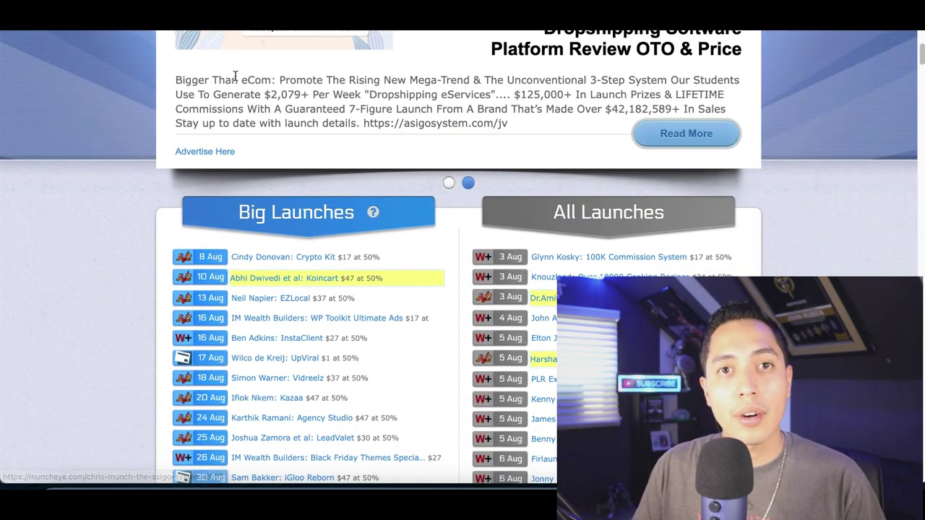
pyautogui.scroll(-10, 235, 78)
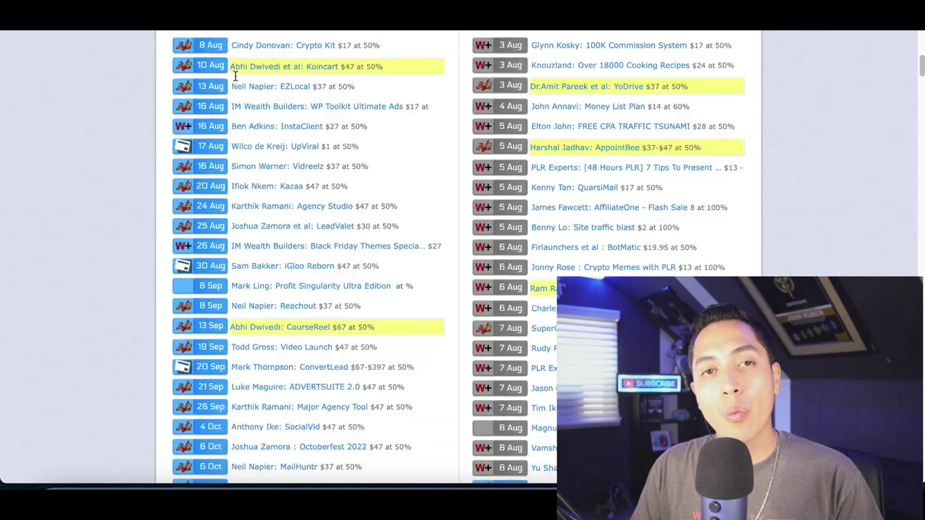
pyautogui.scroll(-8, 235, 81)
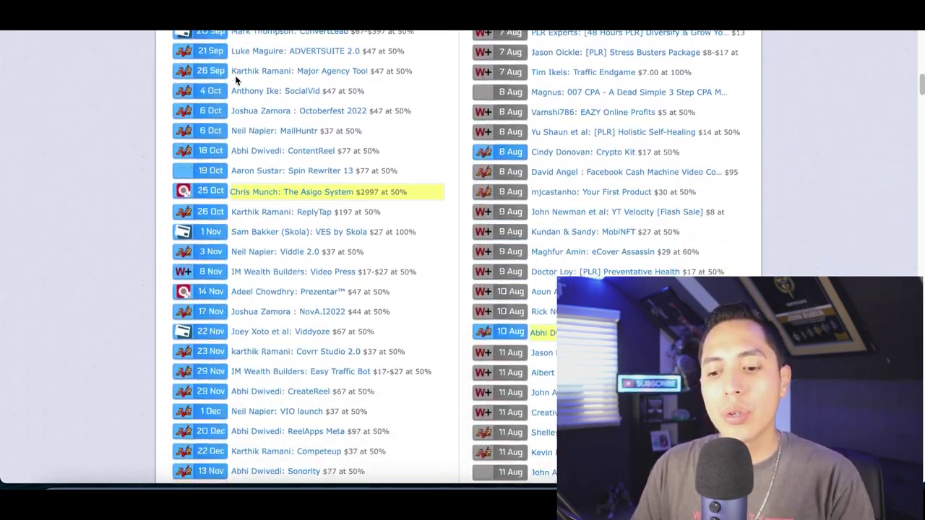
pyautogui.scroll(-5, 237, 81)
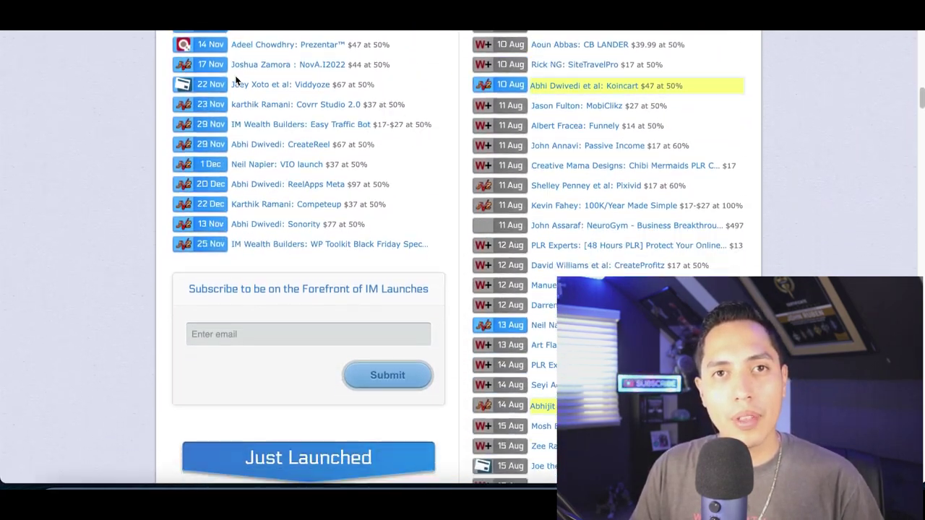
pyautogui.scroll(-1, 236, 81)
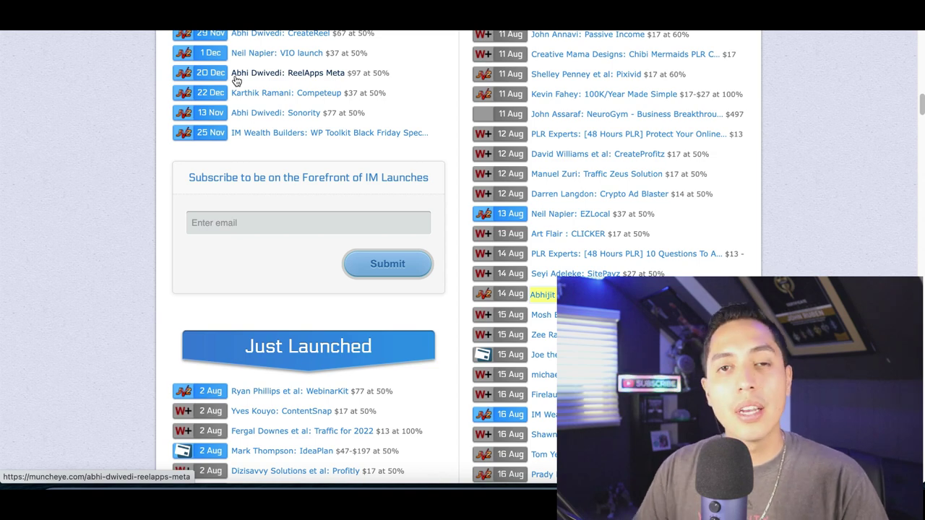
# Examine the prices and commission rates in the Just Launched list, highlighting part of IdeaPlan's price range
pyautogui.scroll(-5, 236, 81)
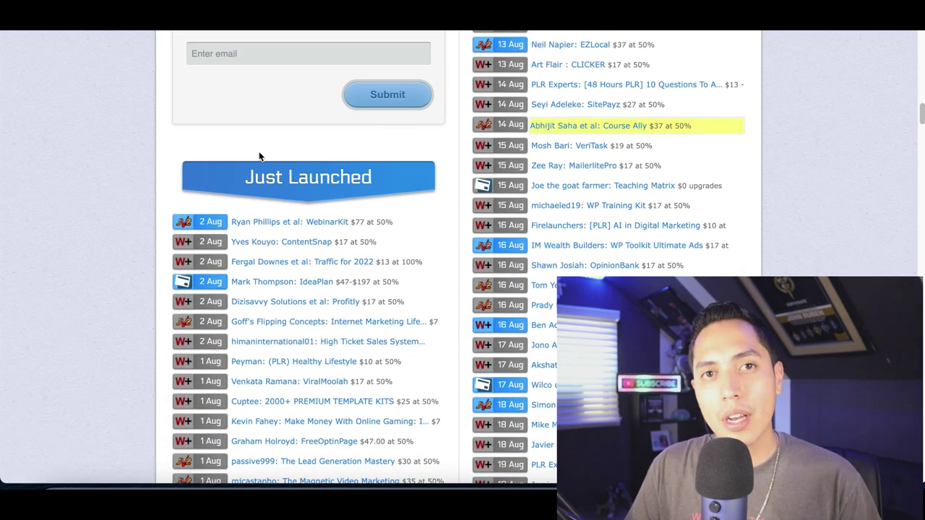
pyautogui.scroll(-1, 259, 155)
pyautogui.scroll(5, 260, 165)
pyautogui.scroll(-3, 589, 239)
pyautogui.scroll(-1, 649, 229)
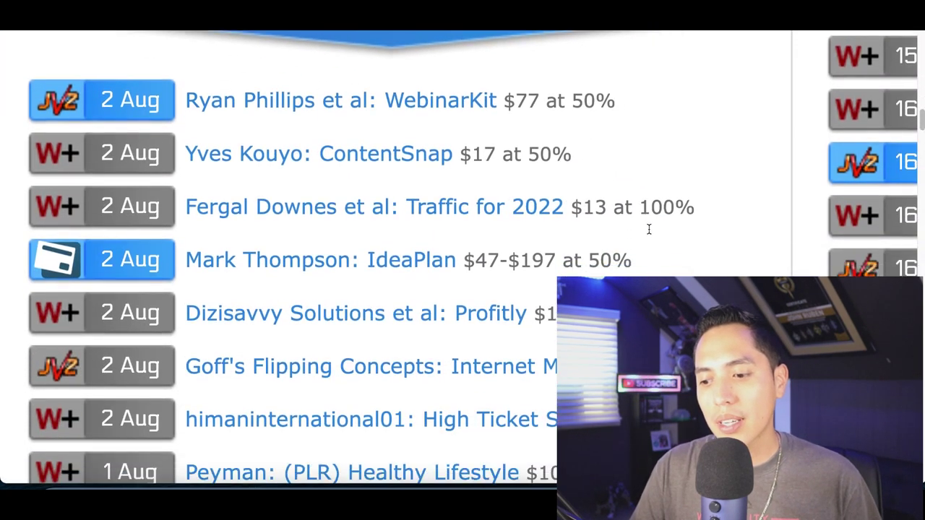
pyautogui.scroll(-5, 649, 229)
pyautogui.scroll(1, 611, 166)
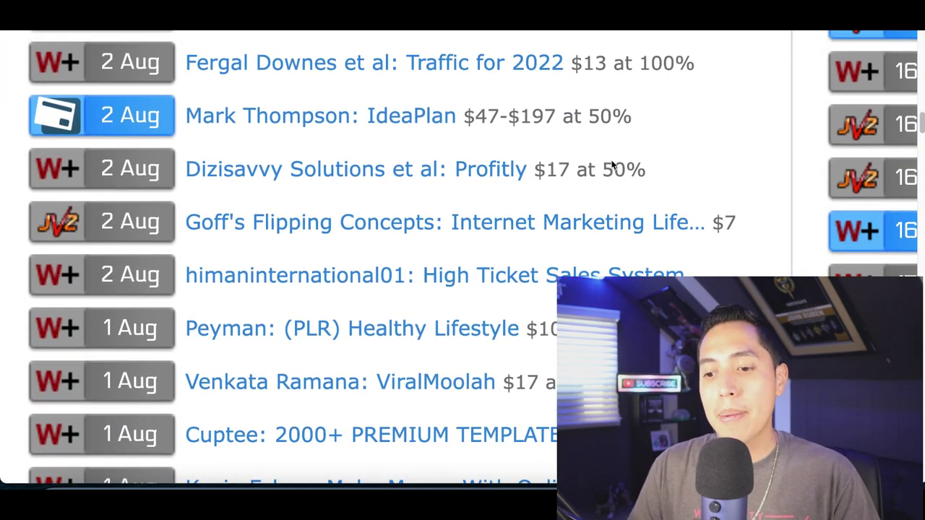
pyautogui.moveTo(471, 117); pyautogui.dragTo(512, 117)
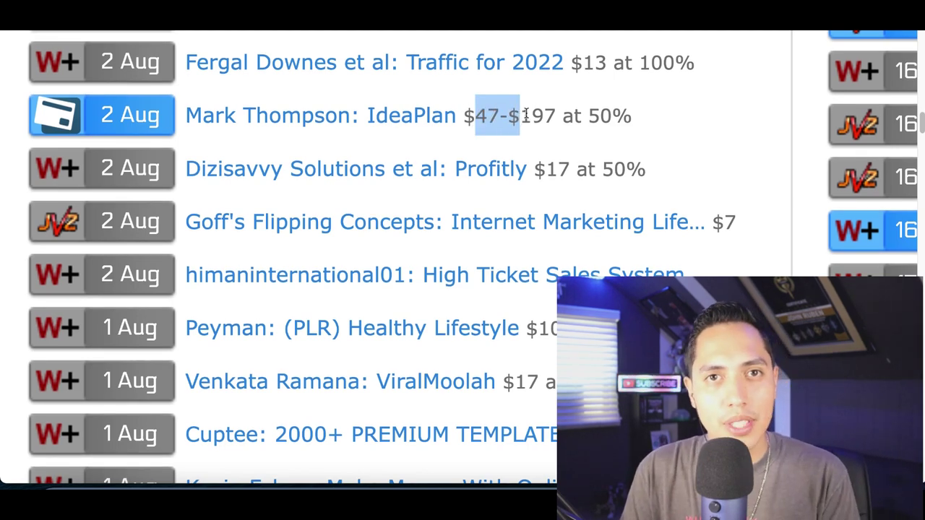
# Open the full list of already launched products from the end of the Just Launched section
pyautogui.scroll(15, 525, 116)
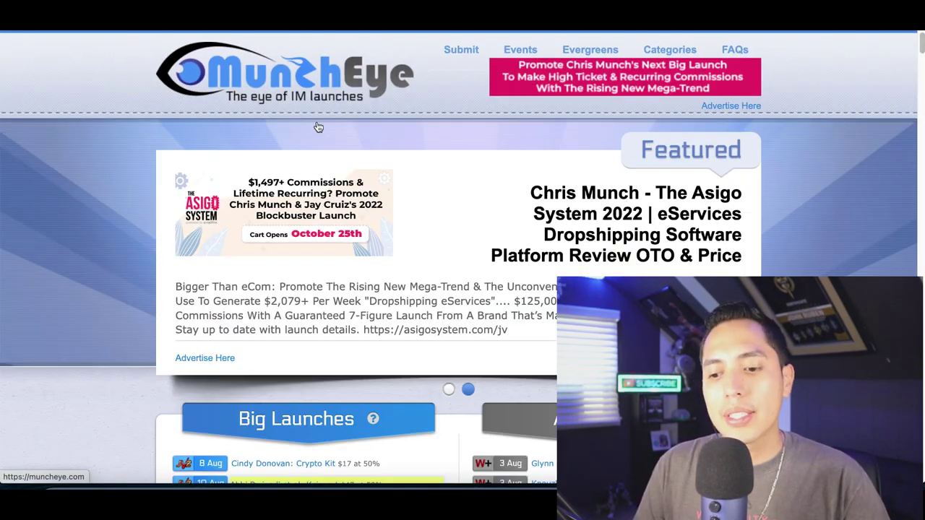
pyautogui.scroll(-3, 417, 280)
pyautogui.scroll(-15, 418, 279)
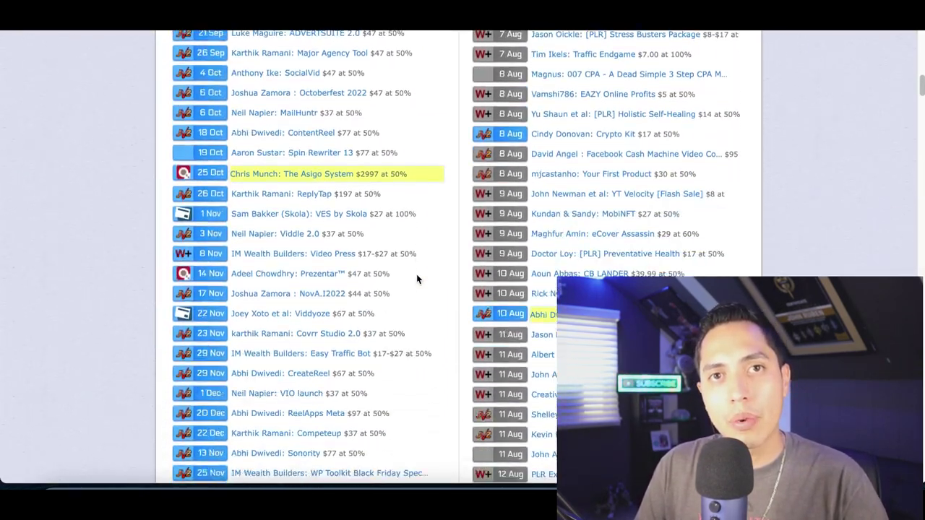
pyautogui.scroll(-5, 416, 279)
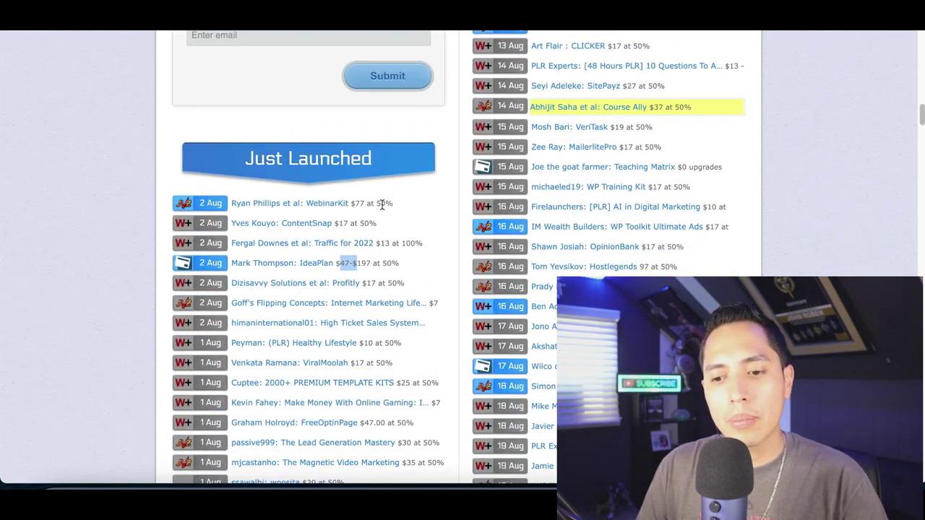
pyautogui.moveTo(290, 160); pyautogui.dragTo(337, 164)
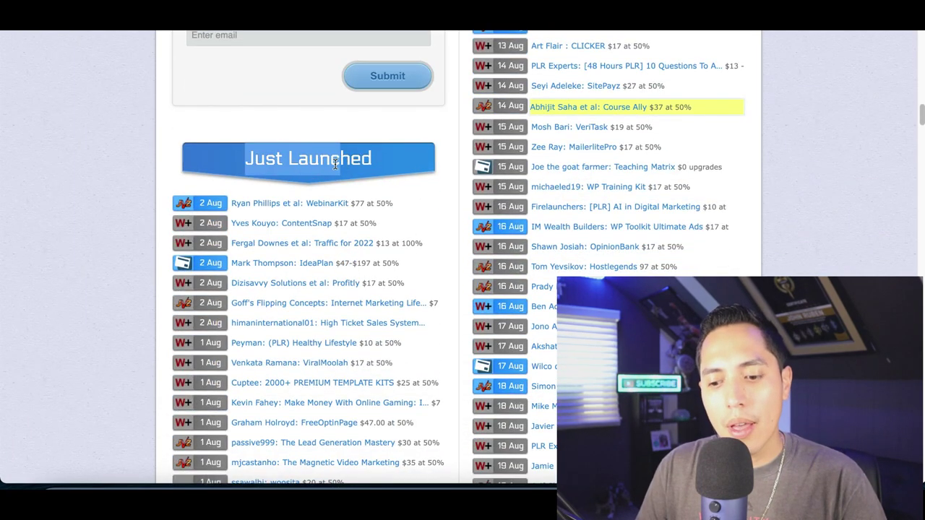
pyautogui.scroll(-6, 336, 167)
pyautogui.scroll(3, 307, 154)
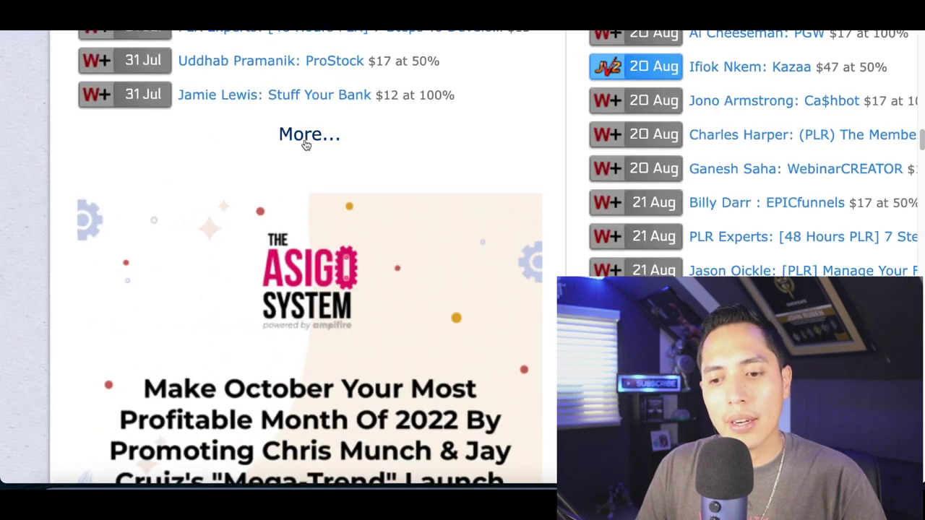
pyautogui.click(306, 144)
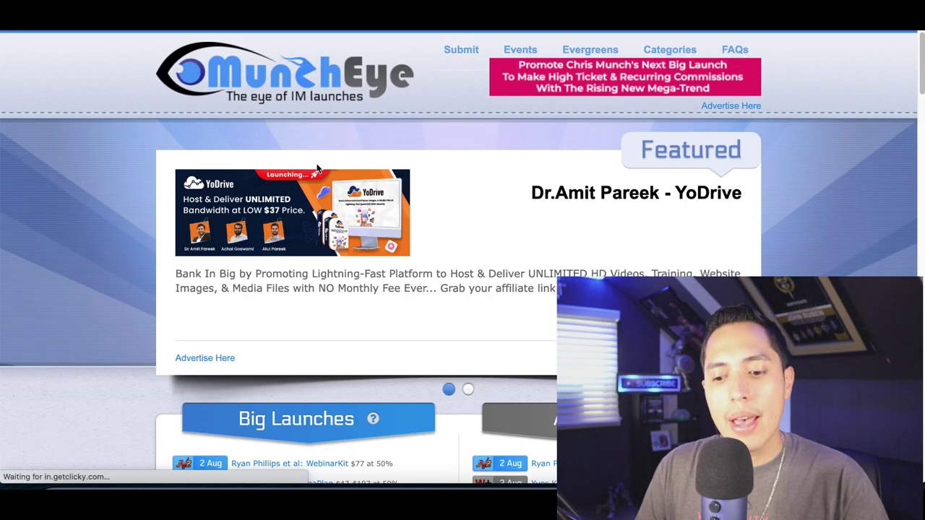
# Examine the launch dates, sales platforms, prices and commission rates of past products in the Big Launches list
pyautogui.scroll(-5, 289, 202)
pyautogui.scroll(2, 248, 235)
pyautogui.hscroll(-1, 248, 240)
pyautogui.scroll(3, 70, 94)
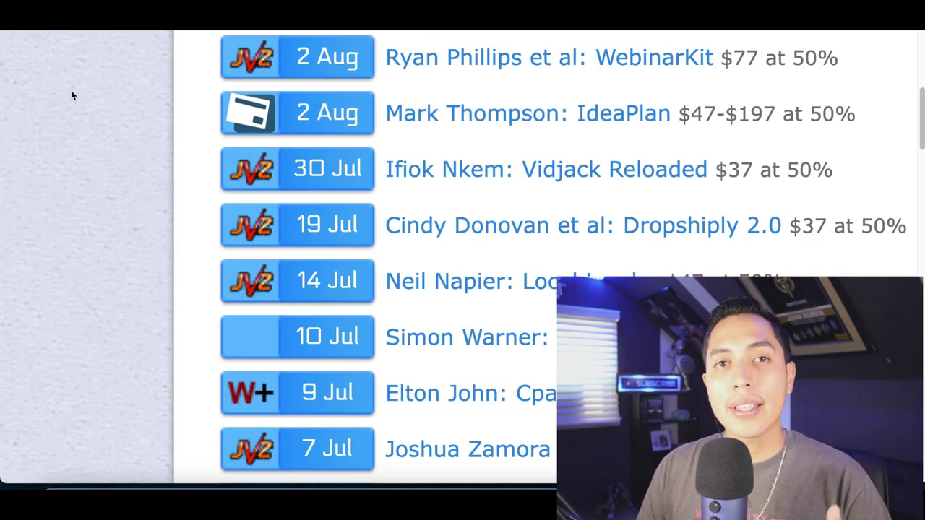
pyautogui.scroll(-1, 361, 157)
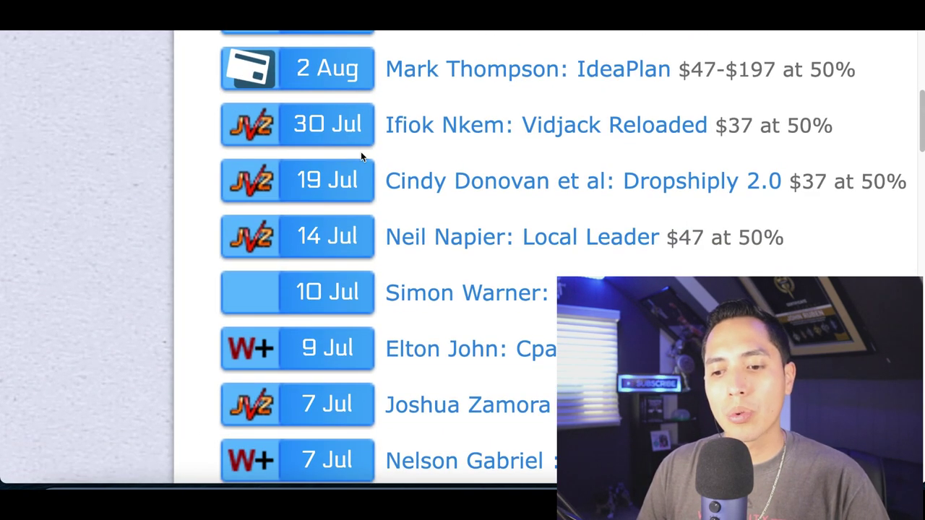
pyautogui.scroll(-1, 349, 124)
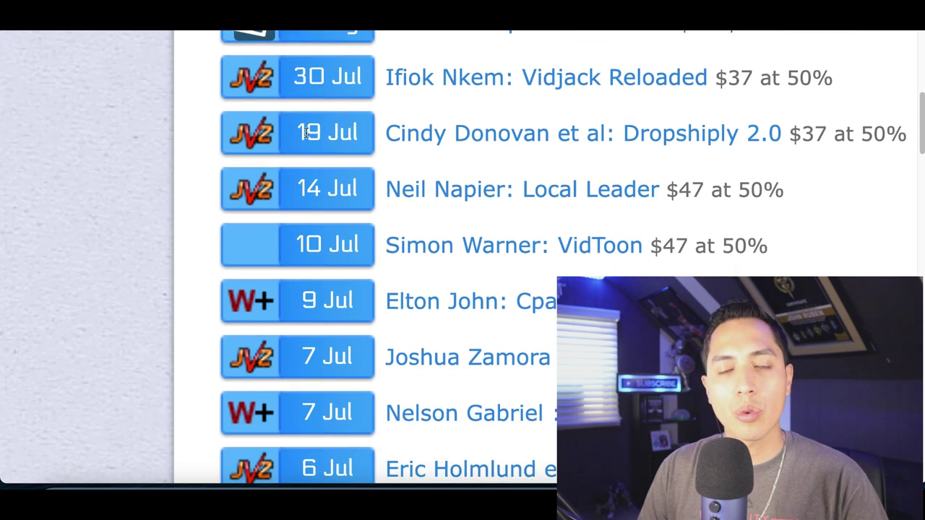
pyautogui.scroll(-1, 344, 133)
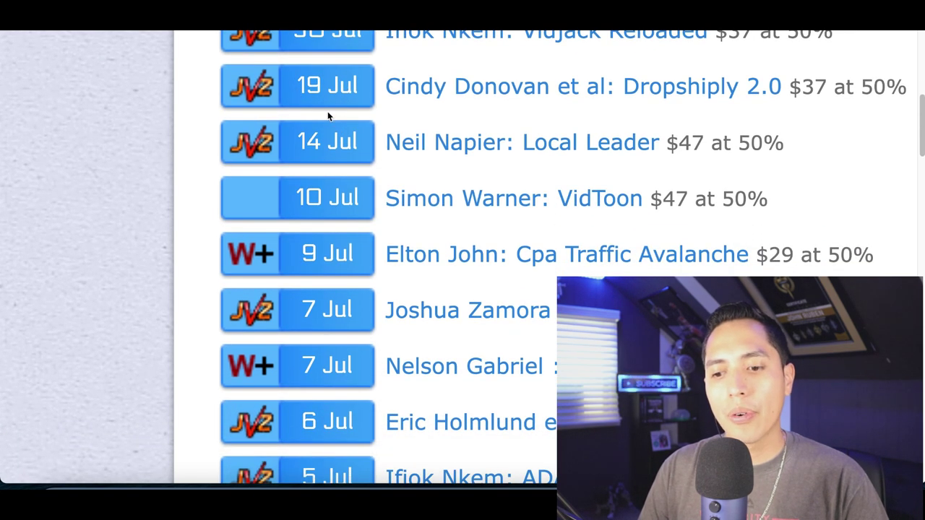
pyautogui.scroll(-3, 315, 136)
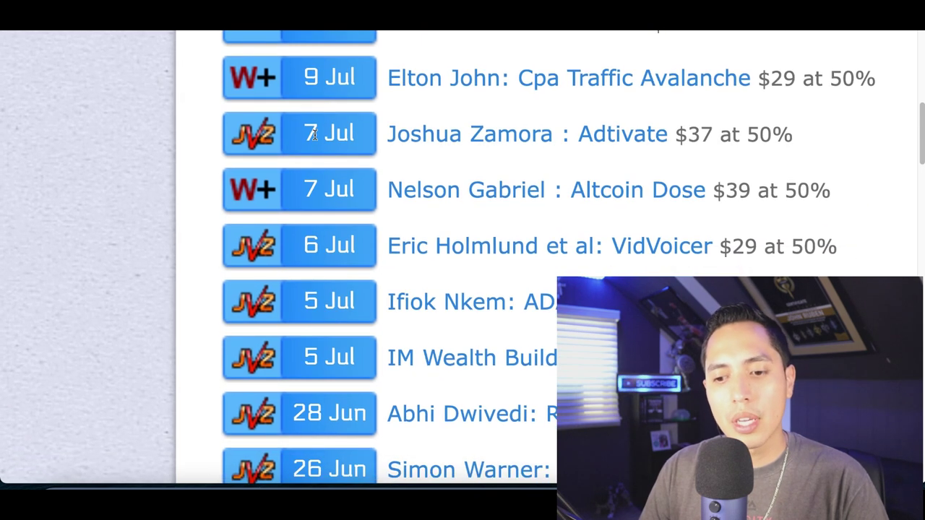
pyautogui.scroll(1, 245, 138)
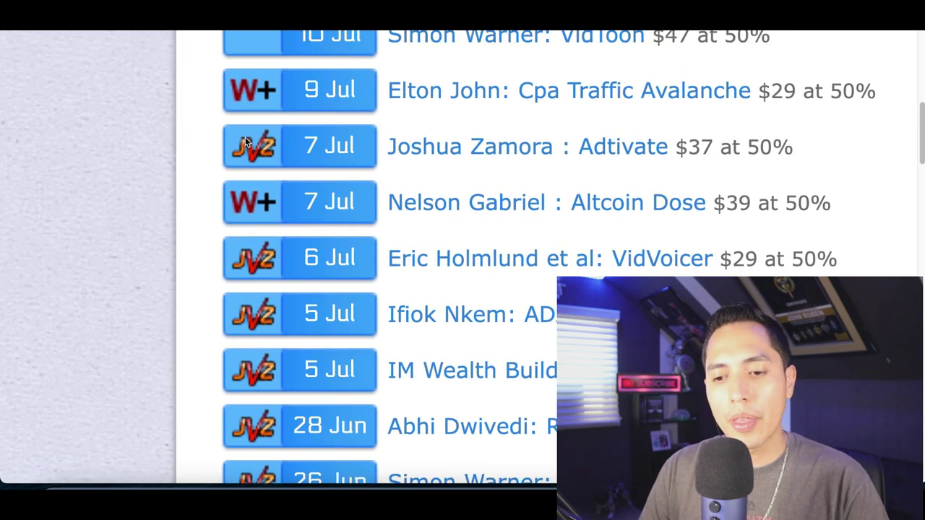
pyautogui.scroll(-10, 257, 149)
pyautogui.scroll(-1, 253, 164)
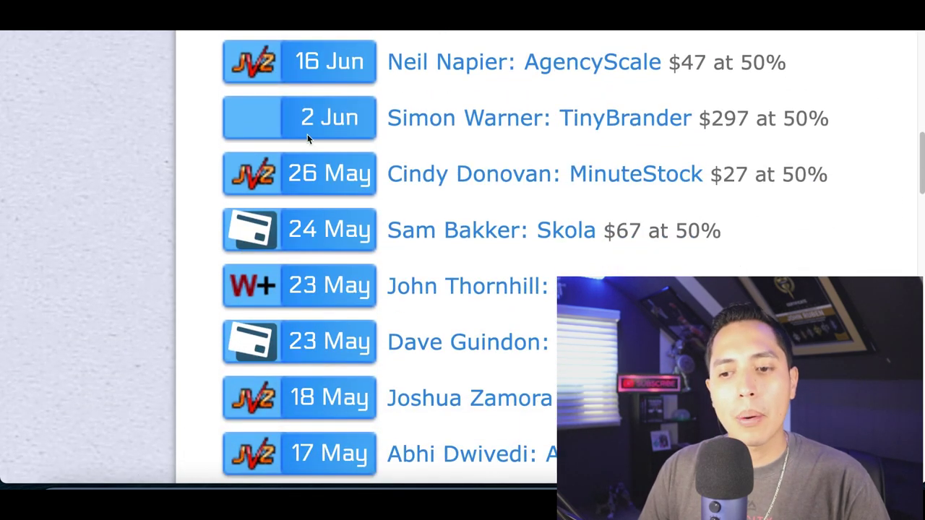
pyautogui.scroll(6, 301, 215)
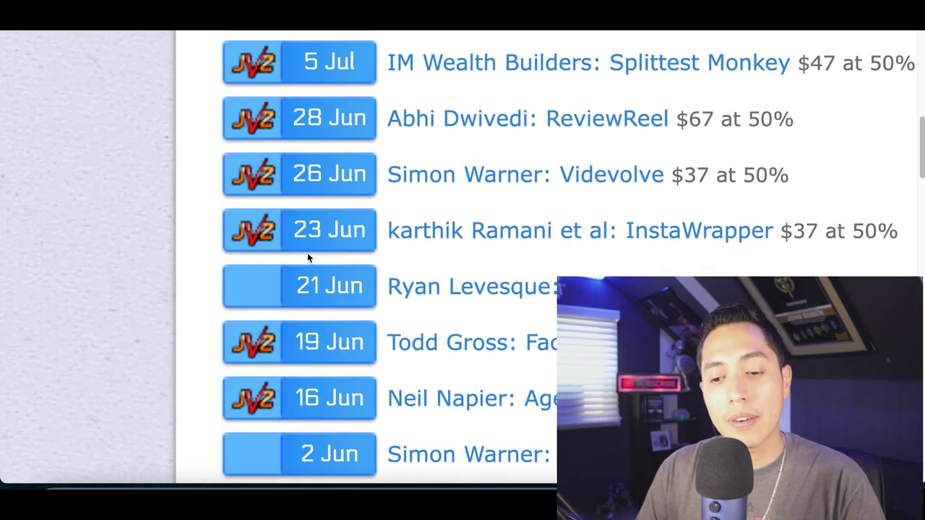
pyautogui.scroll(2, 308, 257)
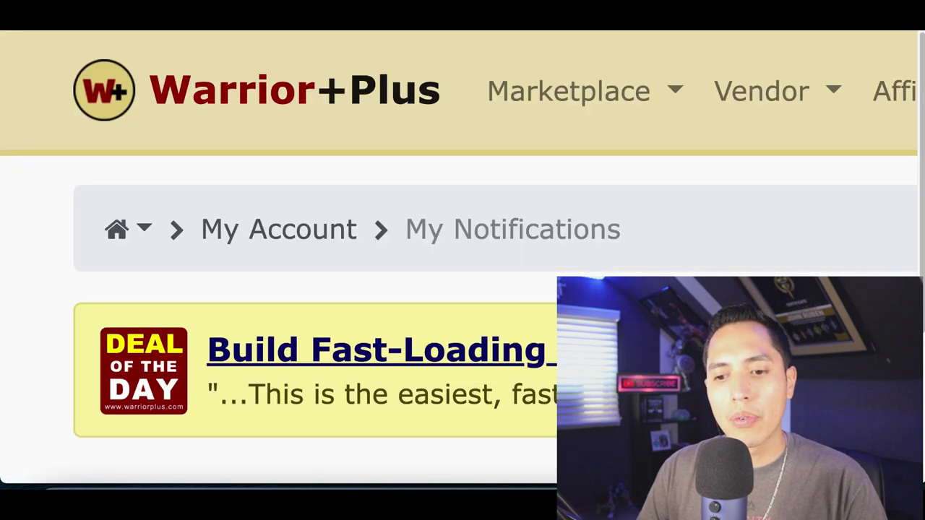
# Check the commission amounts in the WarriorPlus sales notifications
pyautogui.scroll(-10, 329, 161)
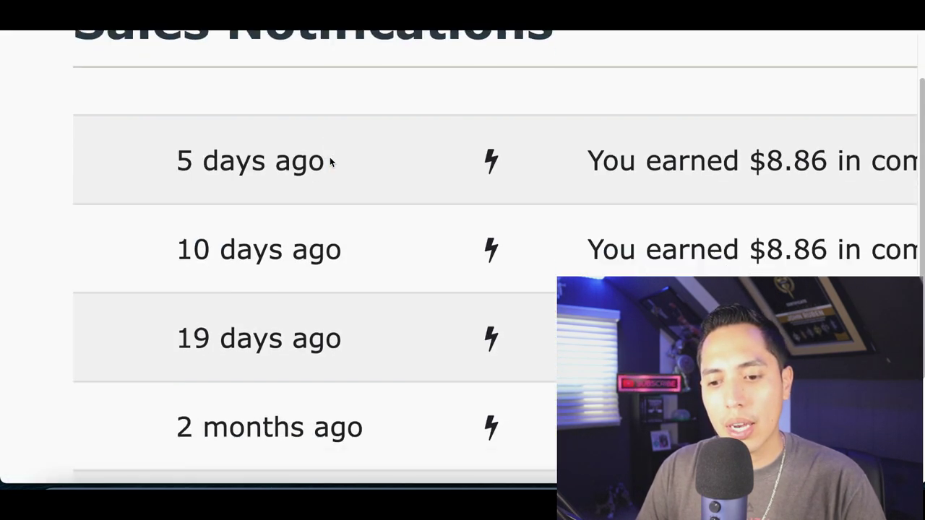
pyautogui.scroll(-5, 631, 206)
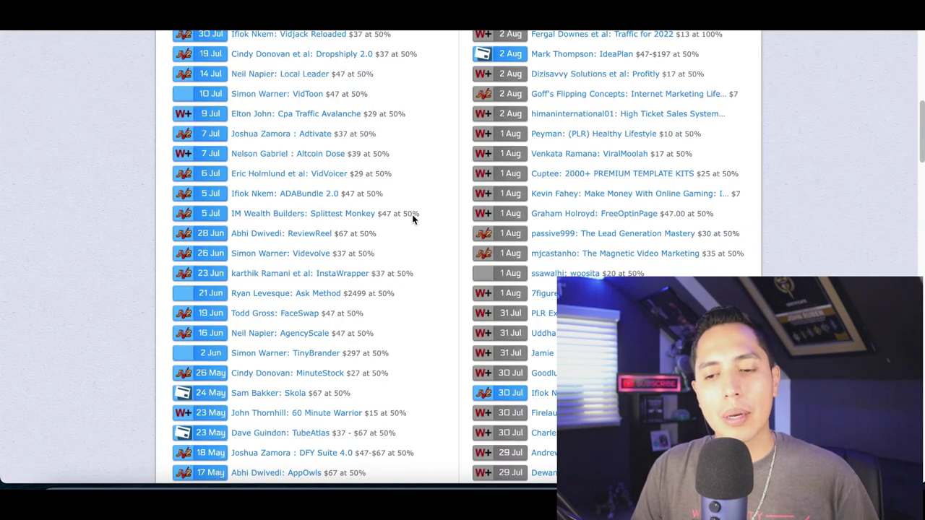
# Return to MunchEye and examine the launch dates, prices and commission rates of past products in the Big Launches list
pyautogui.scroll(7, 412, 213)
pyautogui.scroll(-4, 383, 203)
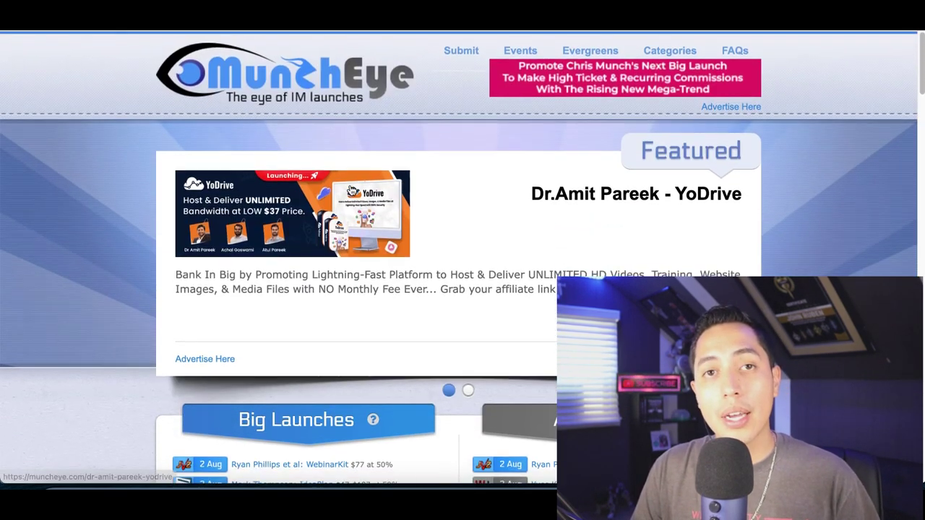
pyautogui.scroll(-1, 352, 190)
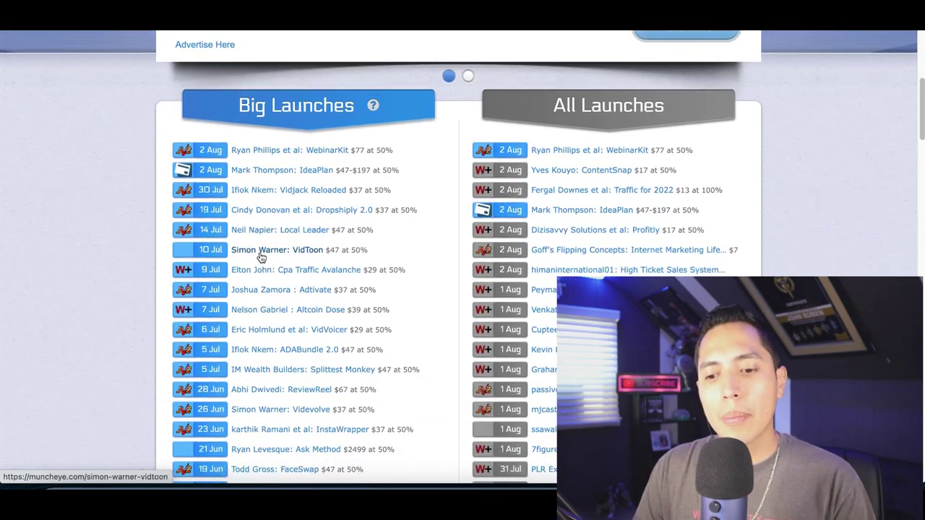
pyautogui.scroll(5, 262, 258)
pyautogui.scroll(-2, 305, 357)
pyautogui.scroll(-1, 306, 359)
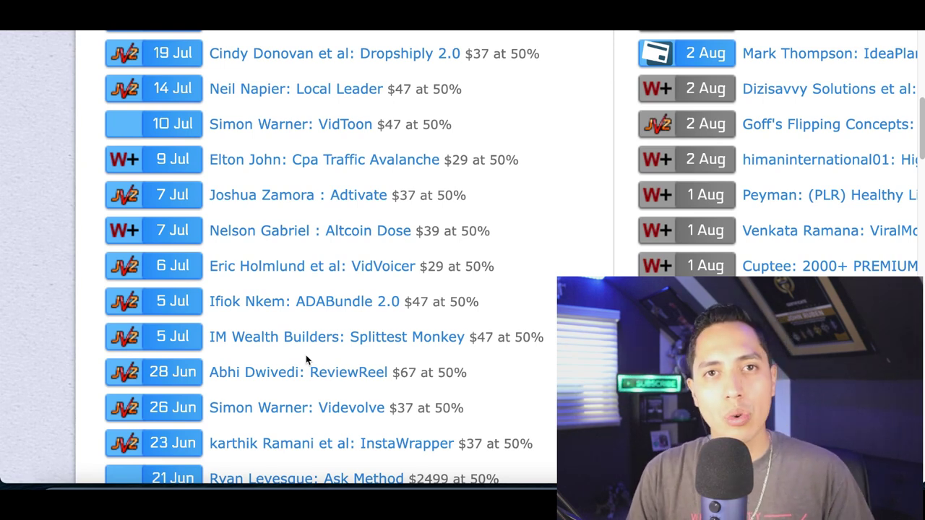
pyautogui.scroll(-1, 306, 355)
pyautogui.scroll(1, 306, 358)
pyautogui.scroll(1, 306, 359)
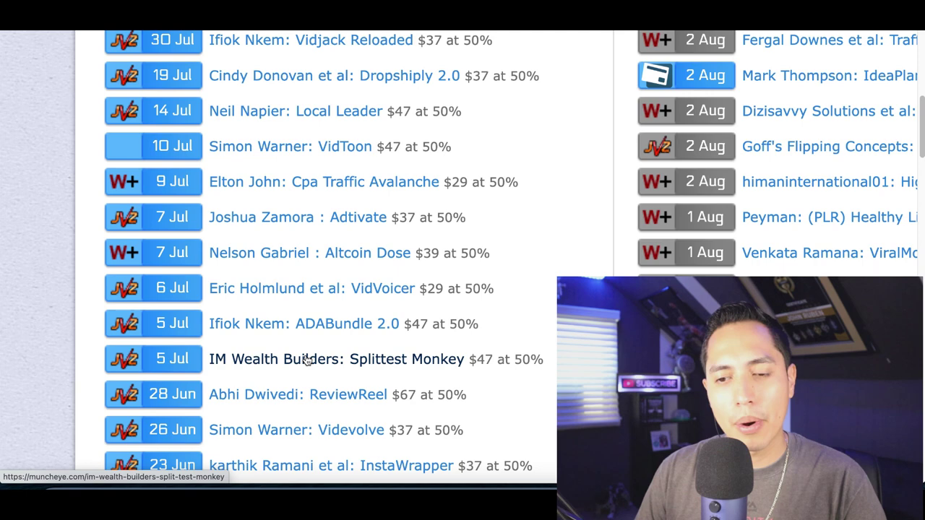
pyautogui.scroll(5, 306, 358)
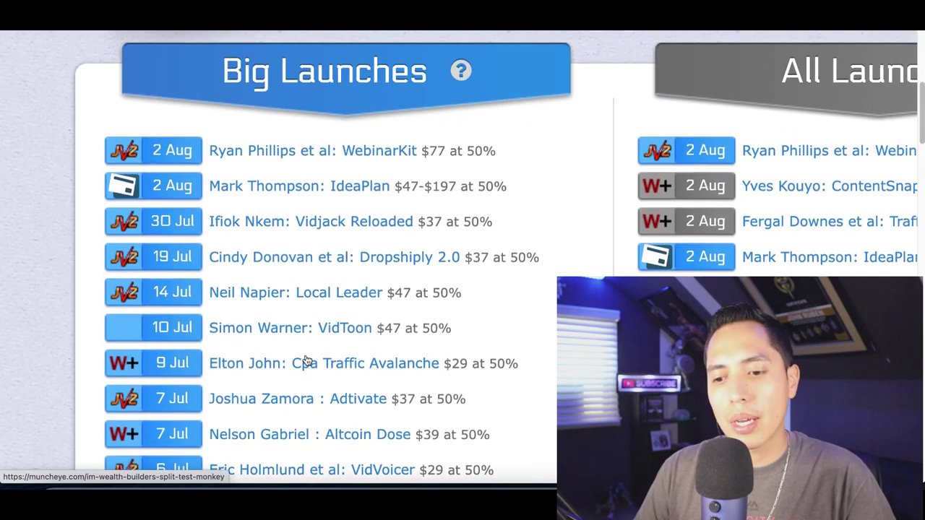
pyautogui.scroll(-2, 359, 239)
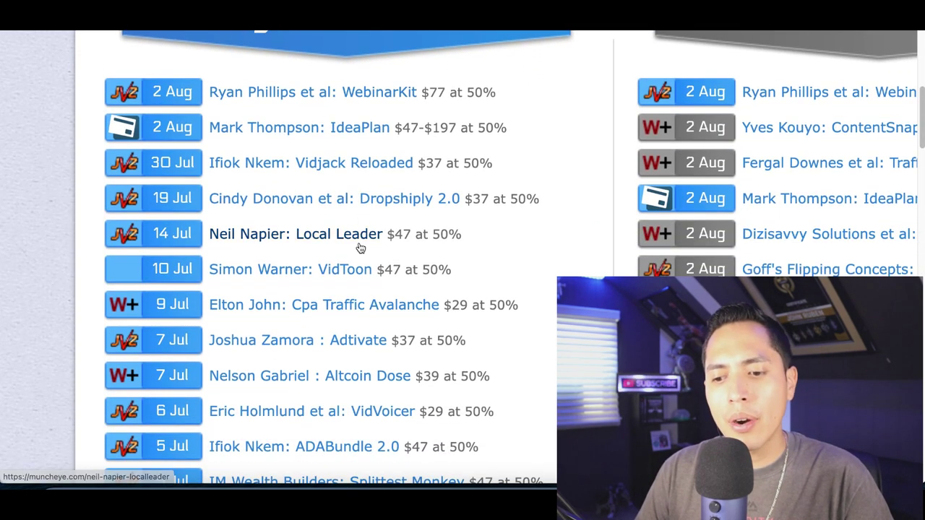
pyautogui.scroll(3, 361, 248)
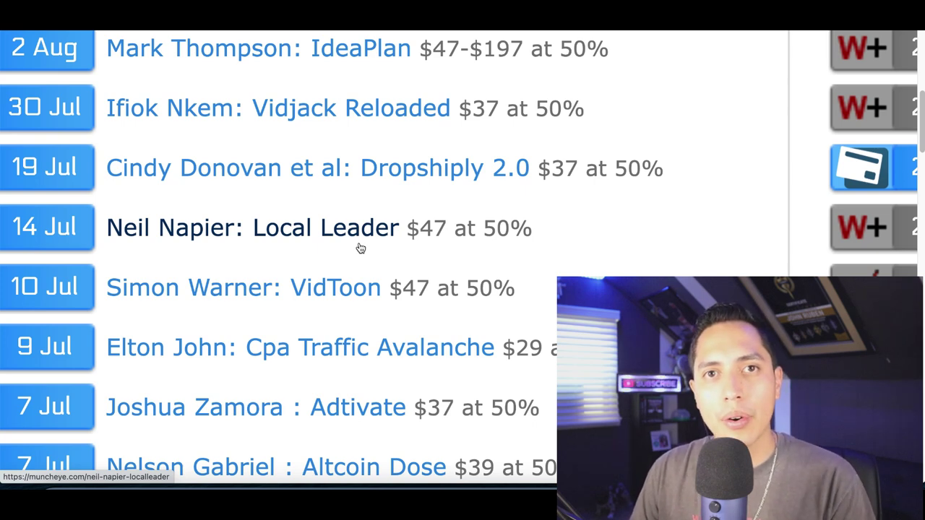
pyautogui.scroll(-3, 360, 248)
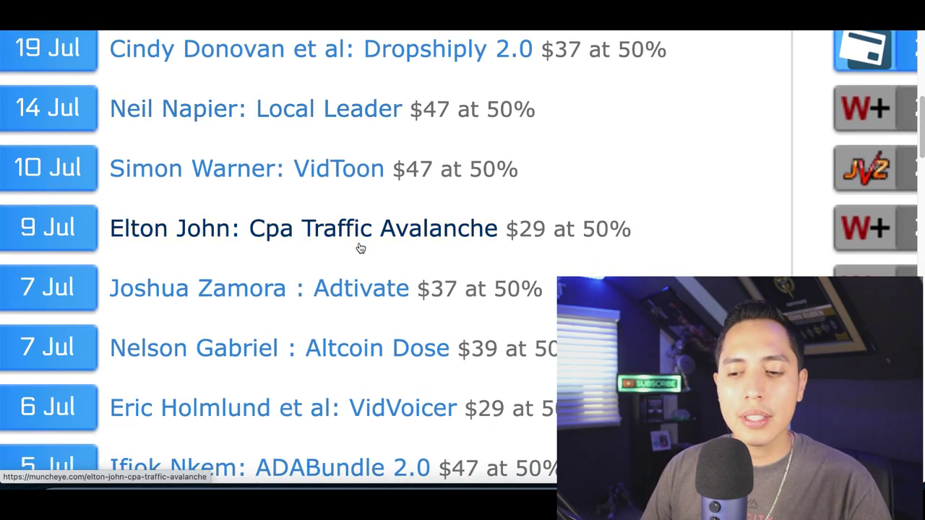
pyautogui.scroll(-1, 360, 248)
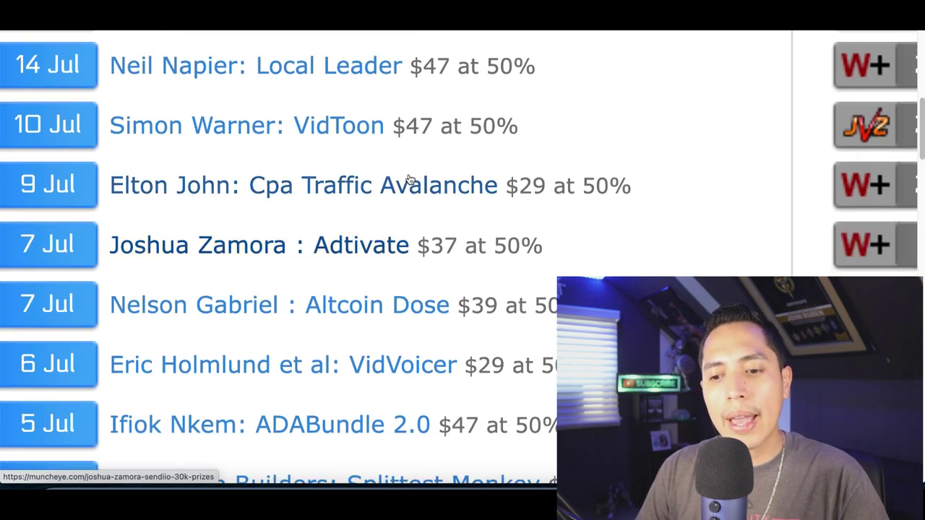
# Open the VidToon launch listed for 10 Jul and review its price, commission and affiliate network details
pyautogui.scroll(-2, 315, 133)
pyautogui.hscroll(-3, 314, 133)
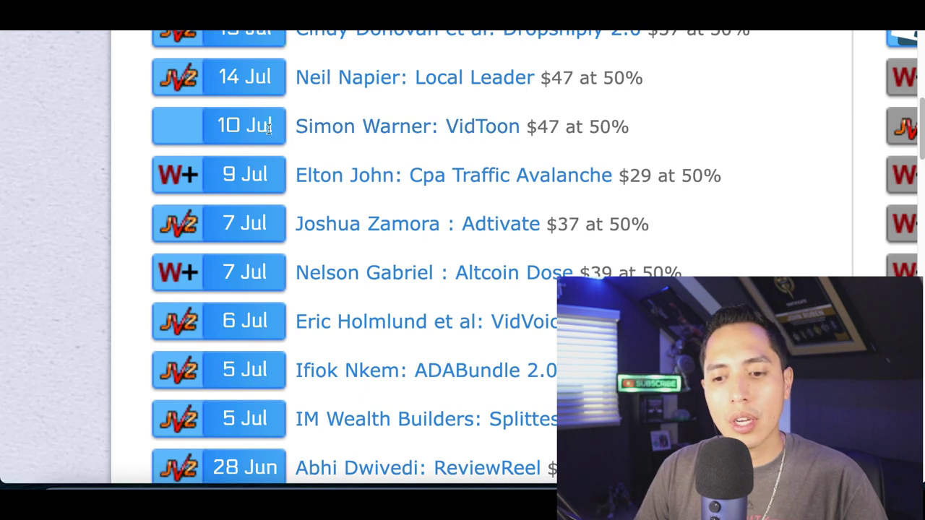
pyautogui.click(450, 127)
pyautogui.scroll(-1, 389, 231)
pyautogui.scroll(-1, 388, 231)
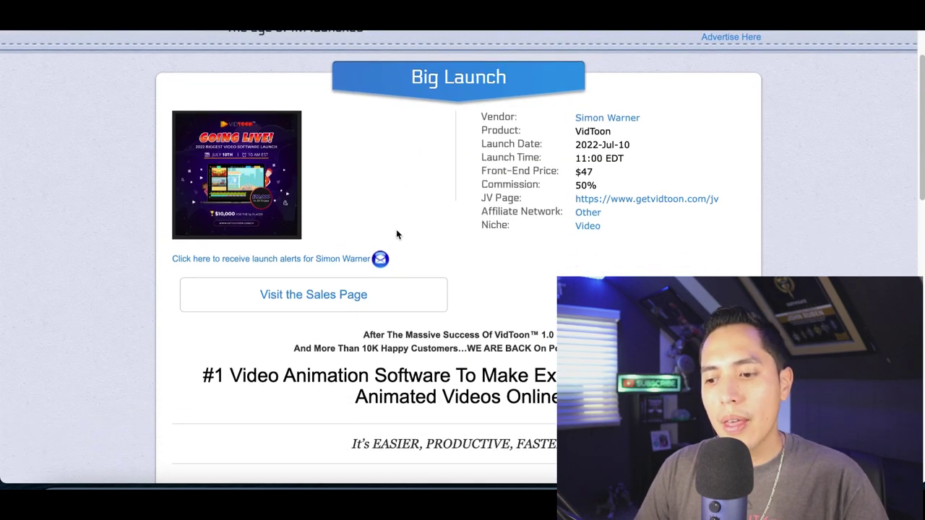
pyautogui.scroll(3, 696, 221)
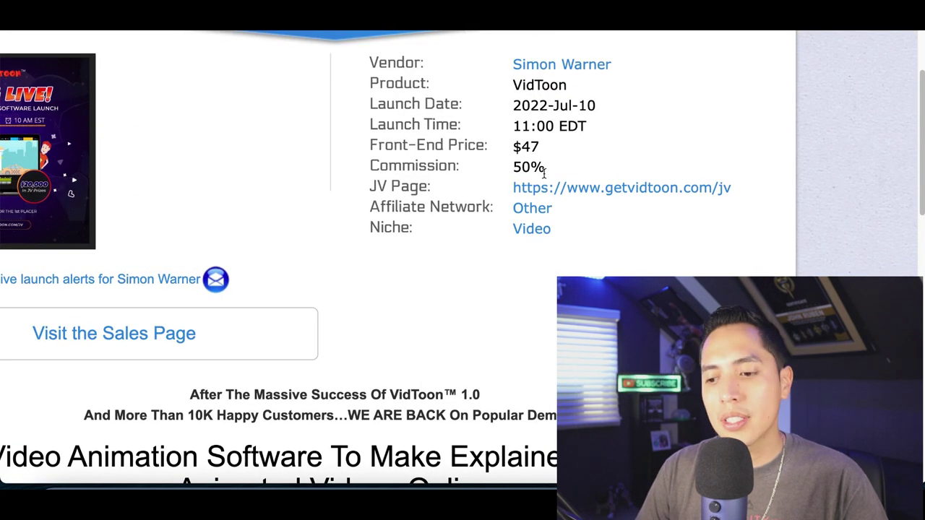
# Open VidToon's JV page and examine its cash prizes, commission per sale, affiliate link form and sales platform
pyautogui.click(582, 188)
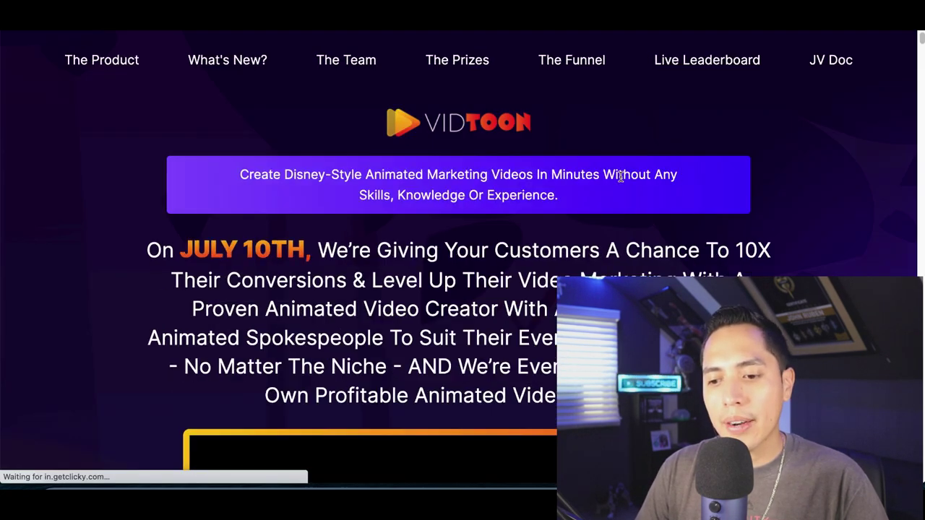
pyautogui.scroll(-2, 462, 260)
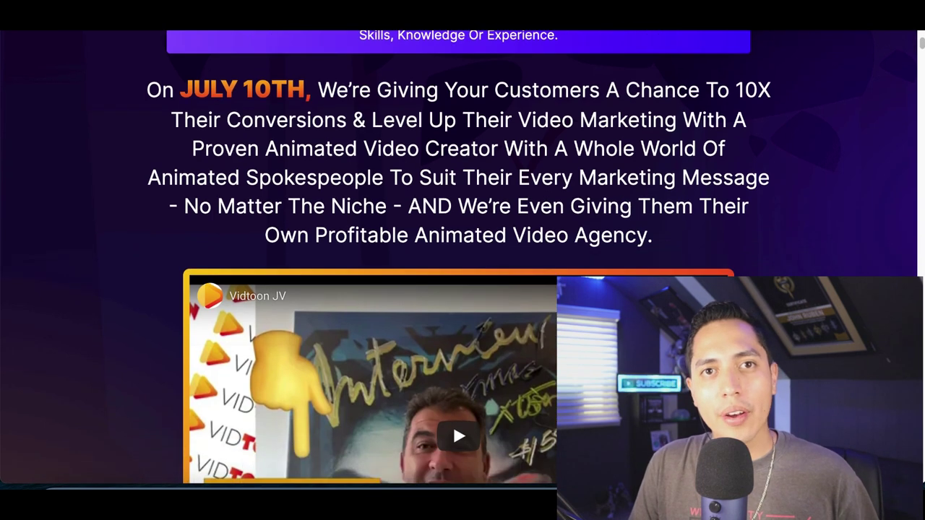
pyautogui.scroll(-4, 463, 260)
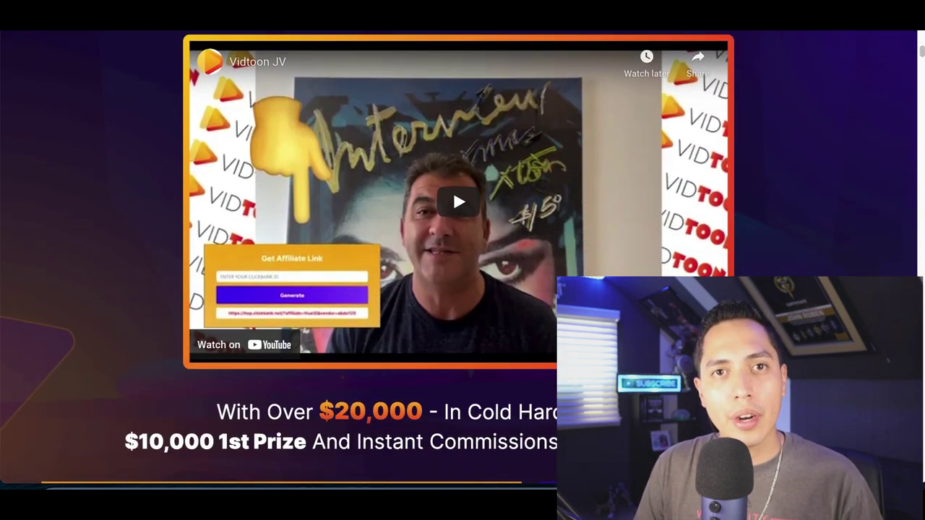
pyautogui.scroll(-1, 463, 260)
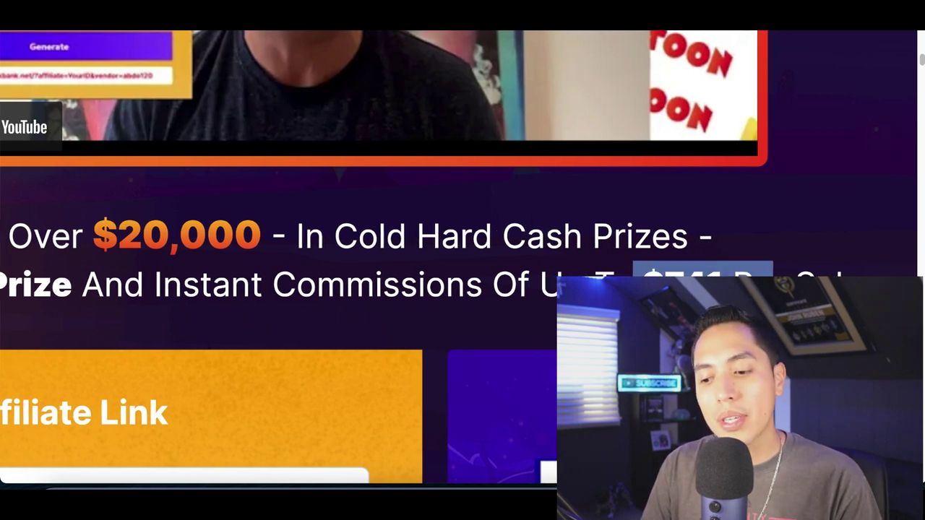
pyautogui.scroll(-4, 431, 257)
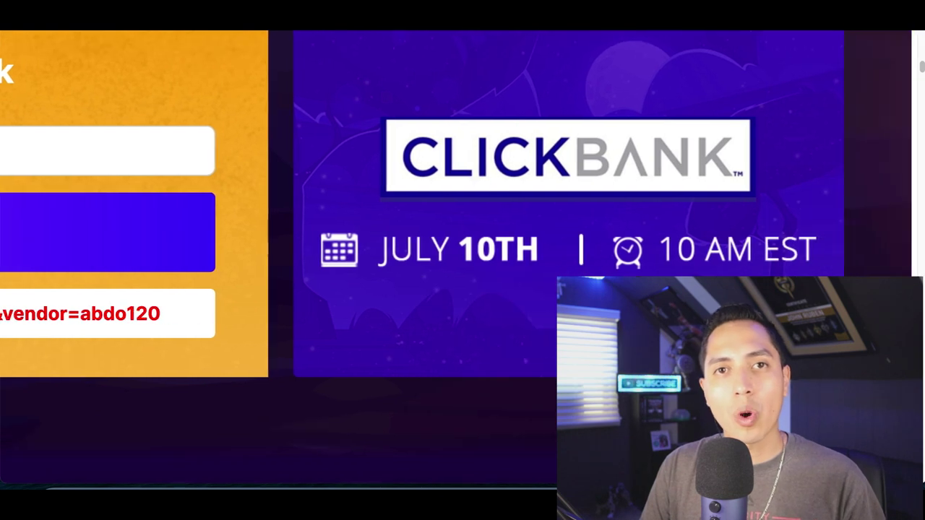
# Return to MunchEye and check which sales platforms the July and June products in Big Launches use
pyautogui.scroll(1, 687, 272)
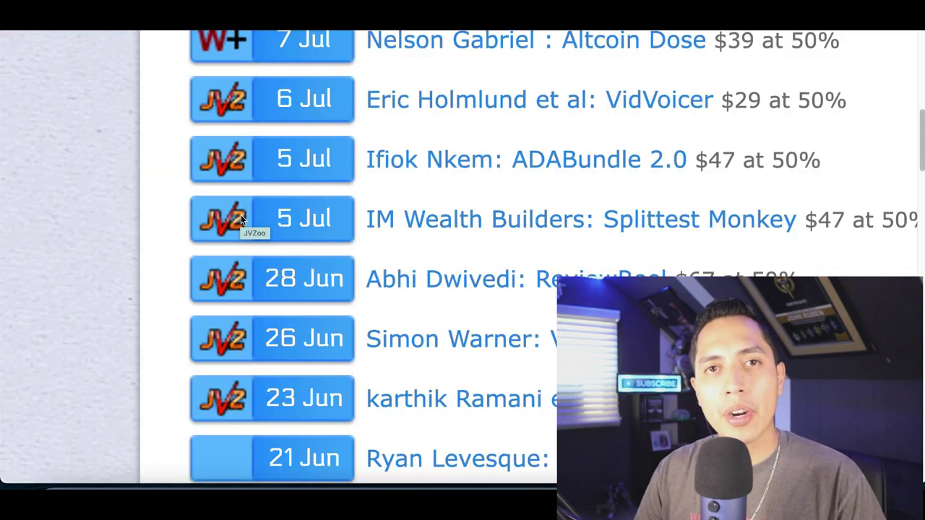
pyautogui.scroll(-2, 241, 214)
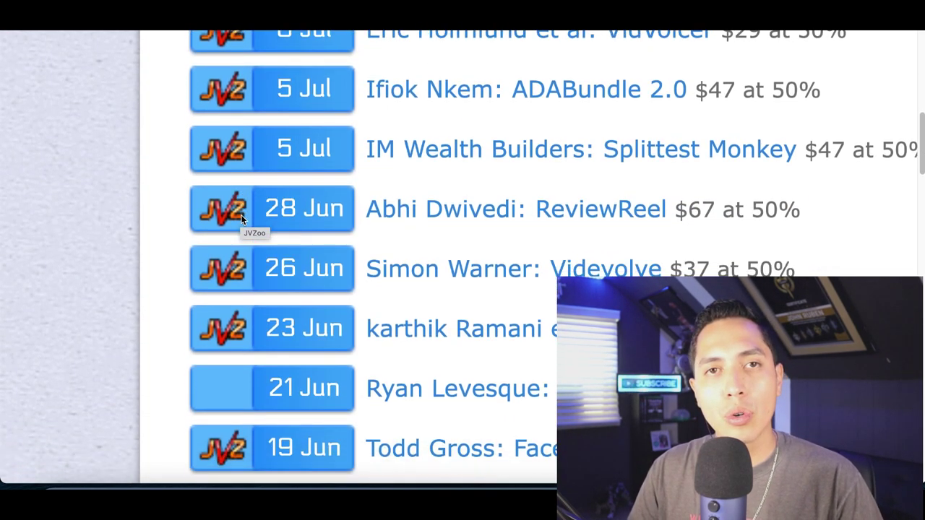
pyautogui.scroll(-1, 264, 112)
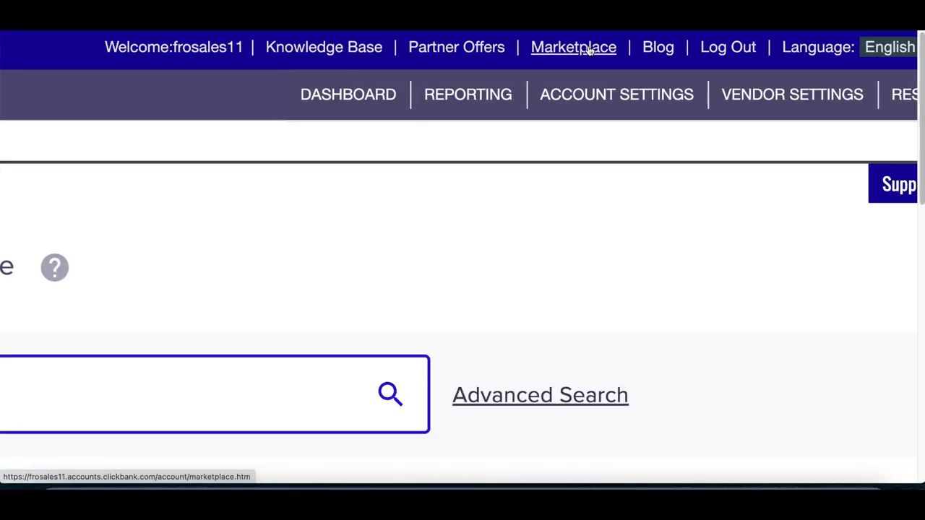
# Switch to ClickBank and search its affiliate marketplace for "vidtoon"
pyautogui.click(576, 49)
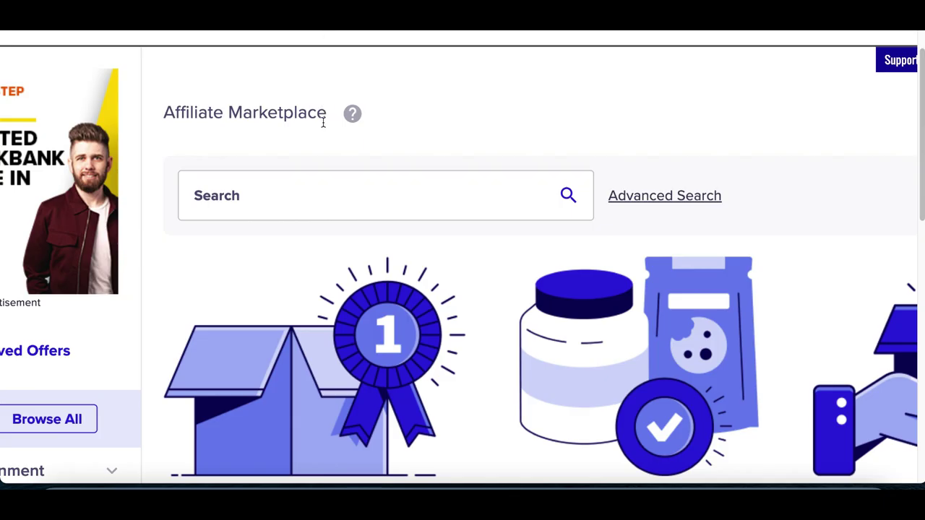
pyautogui.click(310, 176)
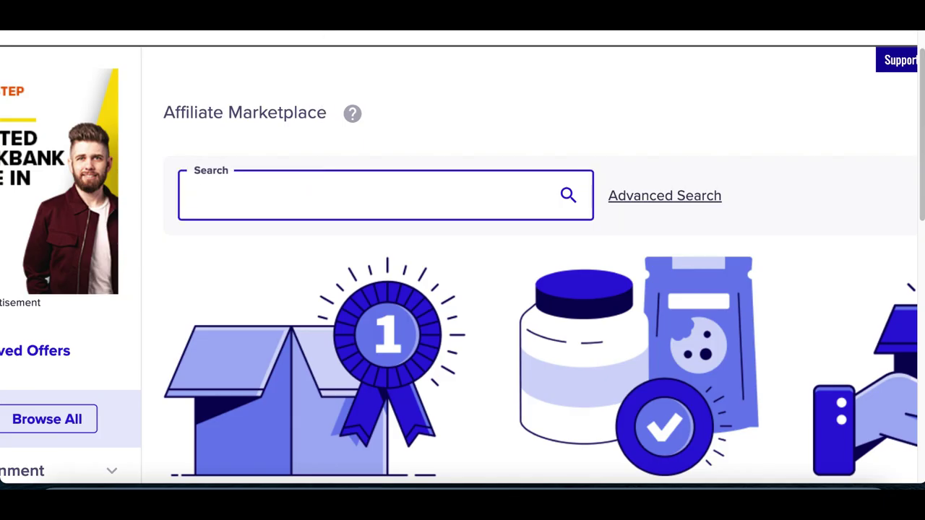
pyautogui.click(562, 205)
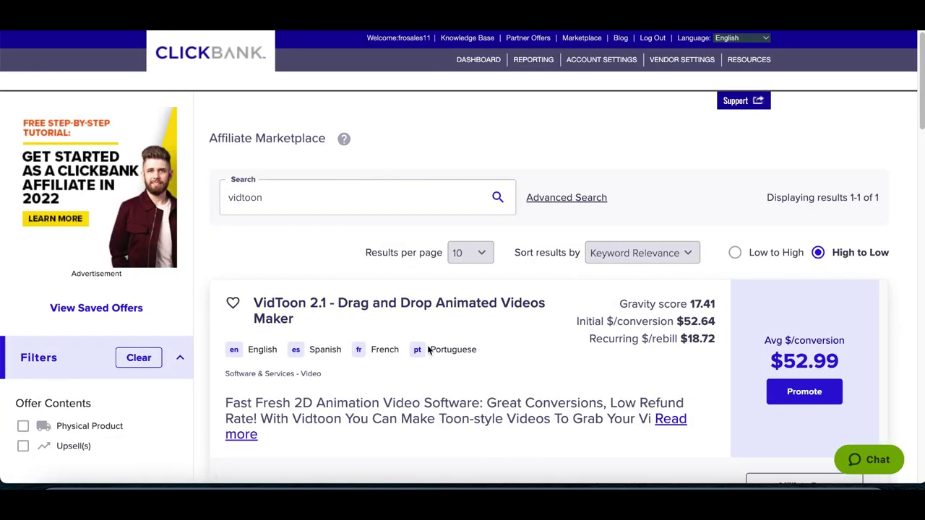
# Create and copy a default HopLink for VidToon 2.1, close the form, and highlight the offer's average earnings per conversion
pyautogui.scroll(-2, 428, 350)
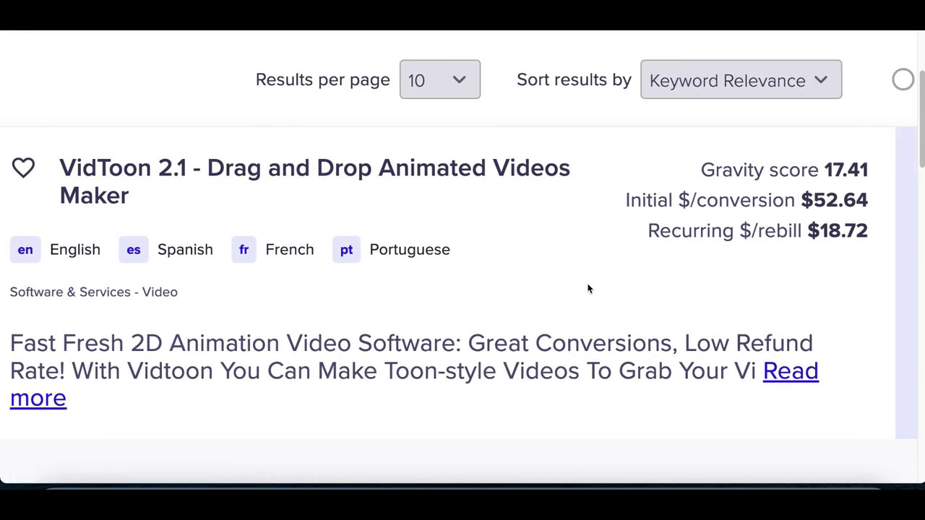
pyautogui.hscroll(5, 589, 289)
pyautogui.scroll(-1, 626, 355)
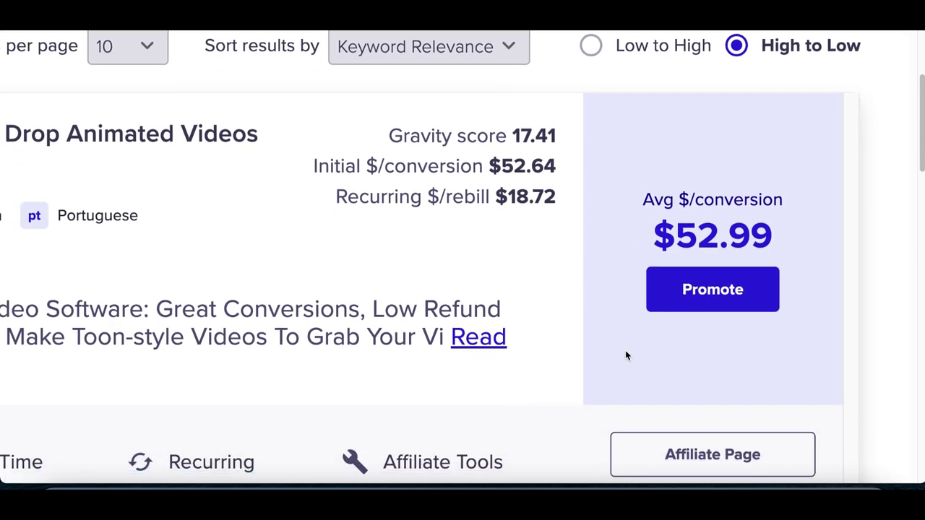
pyautogui.click(737, 296)
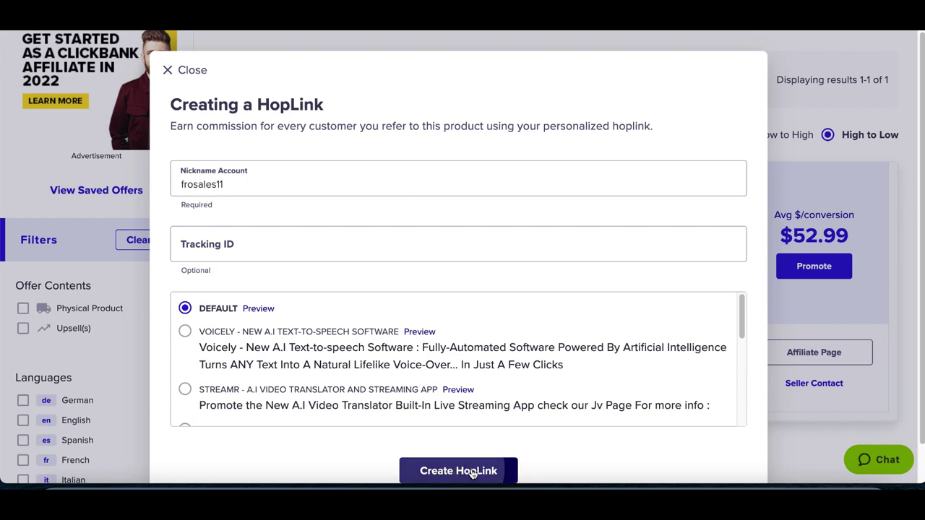
pyautogui.click(472, 471)
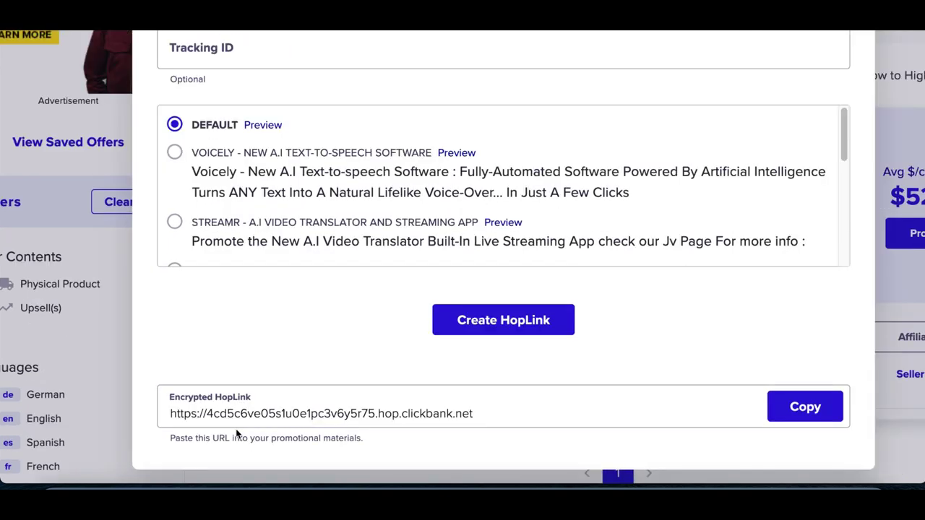
pyautogui.click(238, 414)
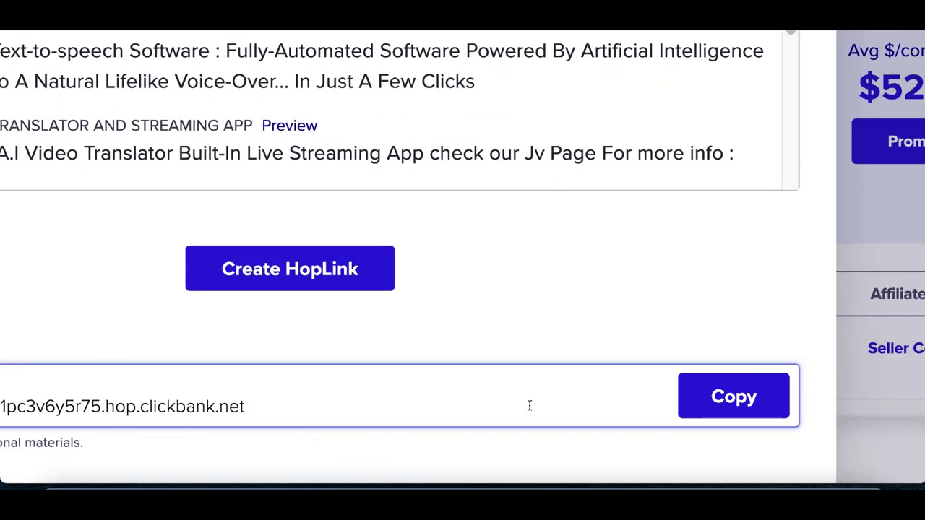
pyautogui.click(673, 412)
pyautogui.click(846, 368)
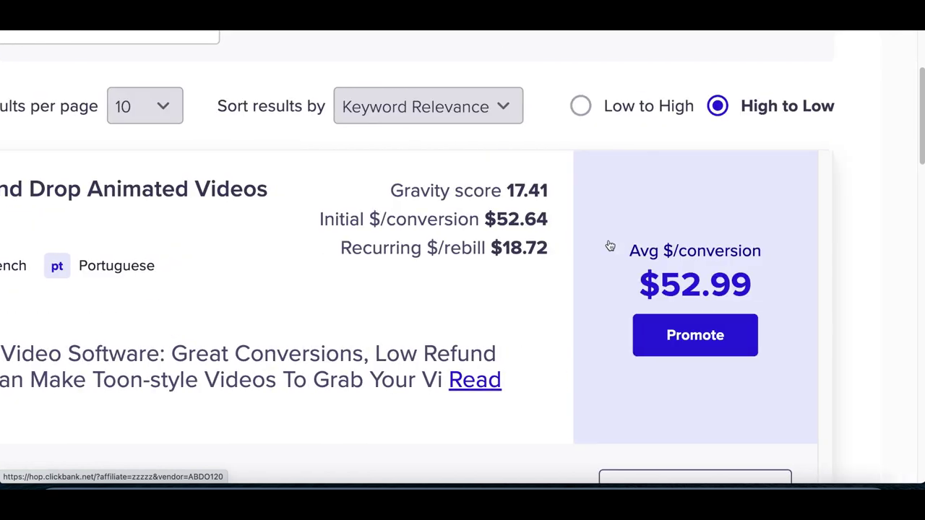
pyautogui.moveTo(660, 283); pyautogui.dragTo(789, 290)
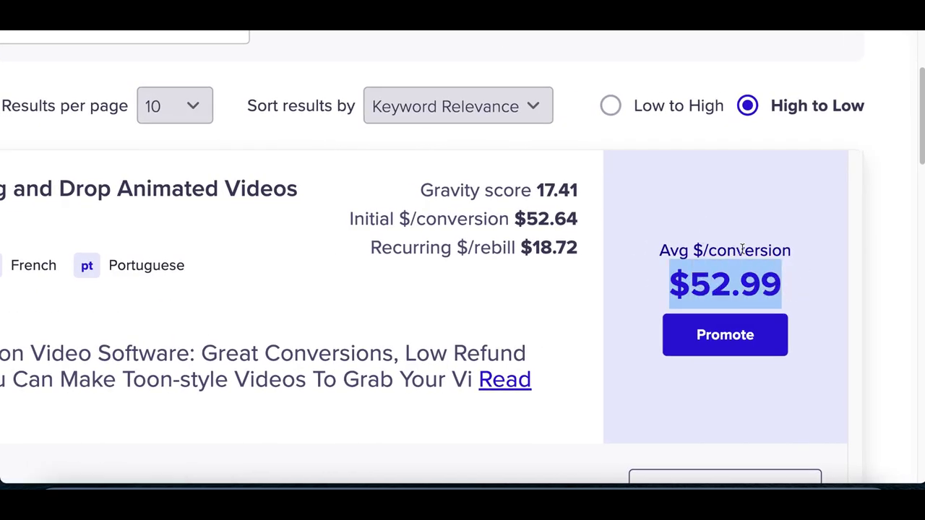
# Switch to Bitly, dismiss the custom domain offer and enter the copied VidToon HopLink as the link to shorten
pyautogui.click(151, 502)
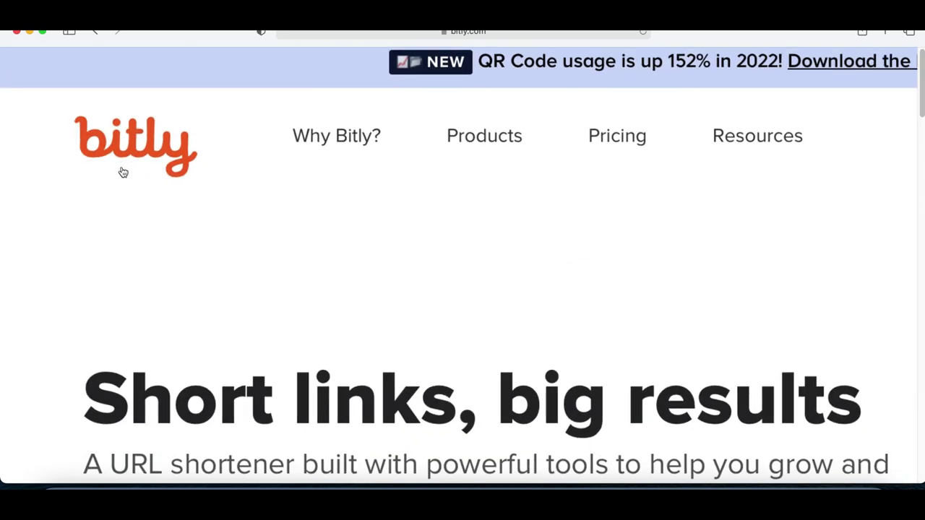
pyautogui.scroll(-5, 299, 279)
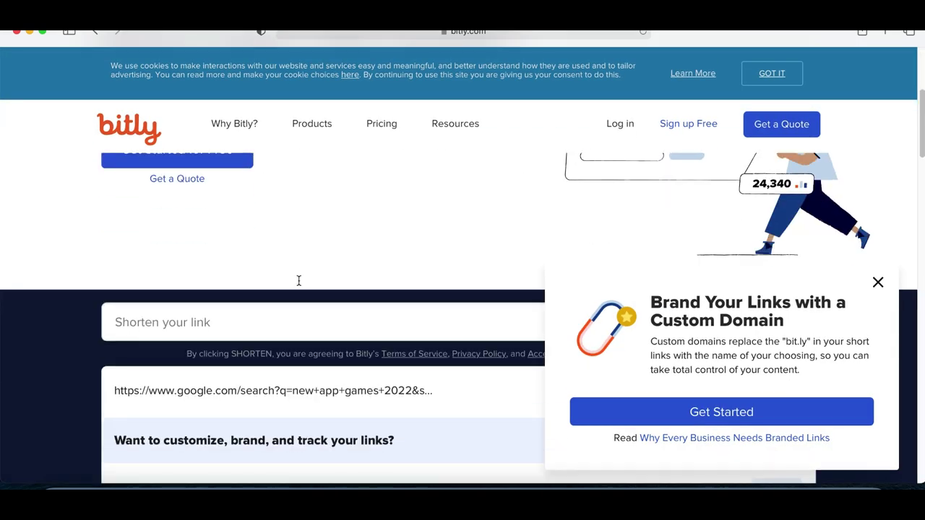
pyautogui.click(878, 282)
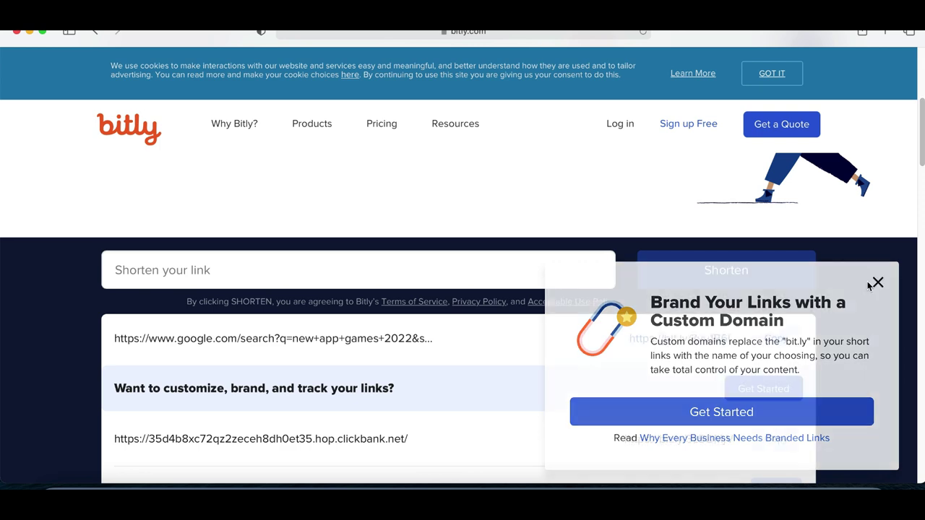
pyautogui.click(367, 277)
pyautogui.press('super+v')
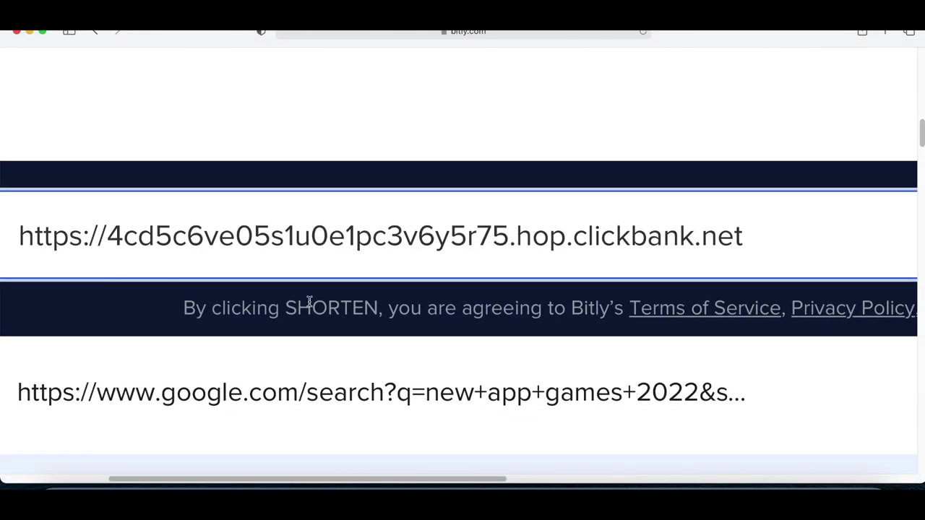
# Shorten the ClickBank HopLink and check the resulting Bitly link against the original address
pyautogui.hscroll(2, 309, 302)
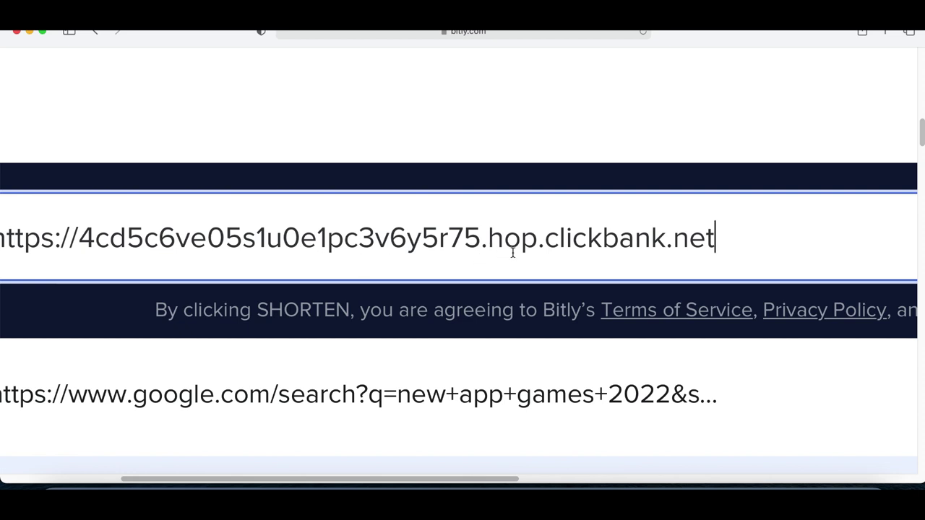
pyautogui.hscroll(10, 535, 247)
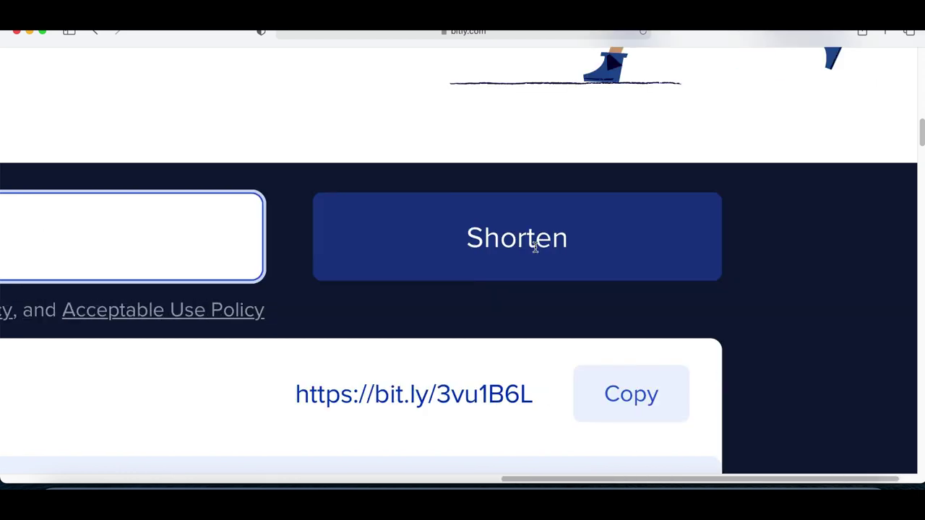
pyautogui.click(522, 243)
pyautogui.scroll(-5, 511, 247)
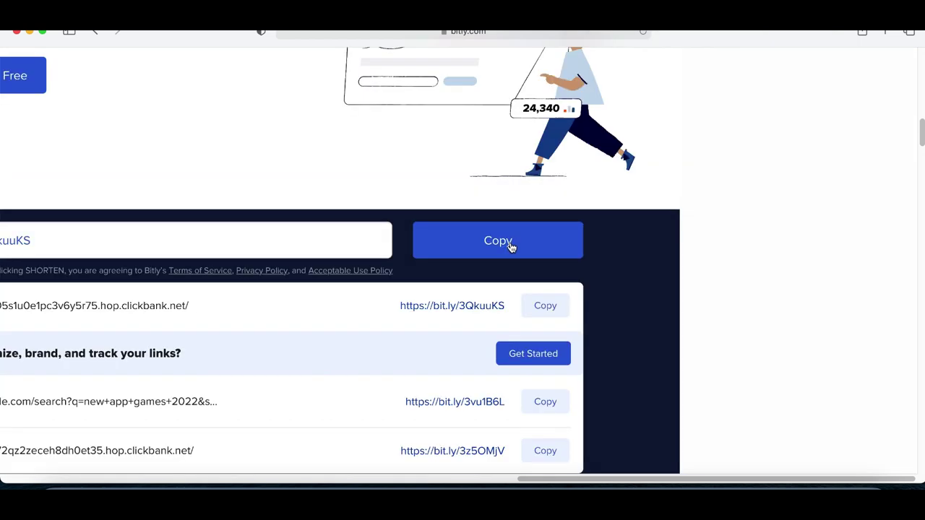
pyautogui.scroll(10, 506, 241)
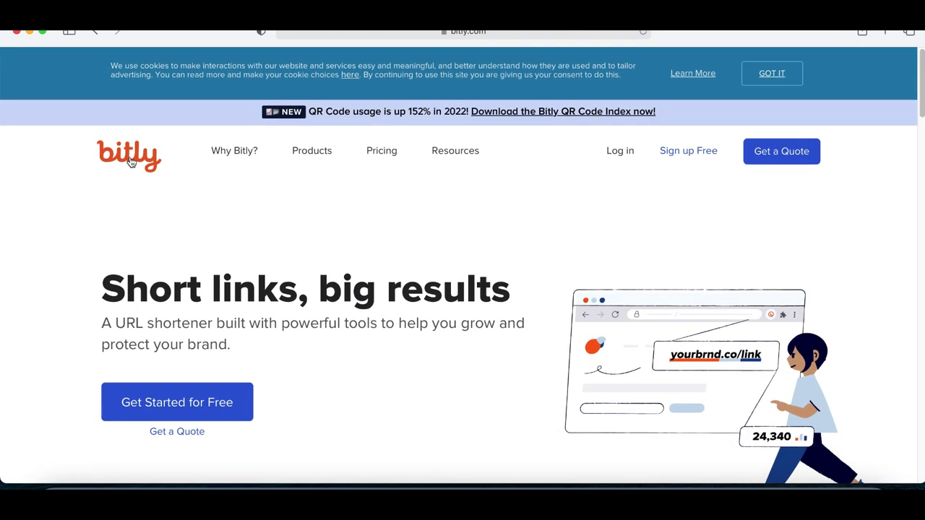
pyautogui.scroll(-5, 181, 231)
pyautogui.scroll(3, 174, 198)
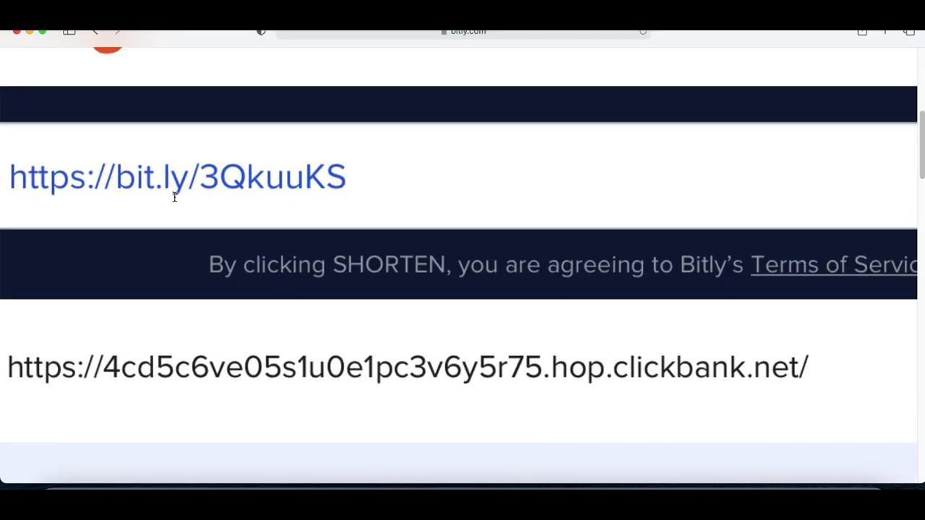
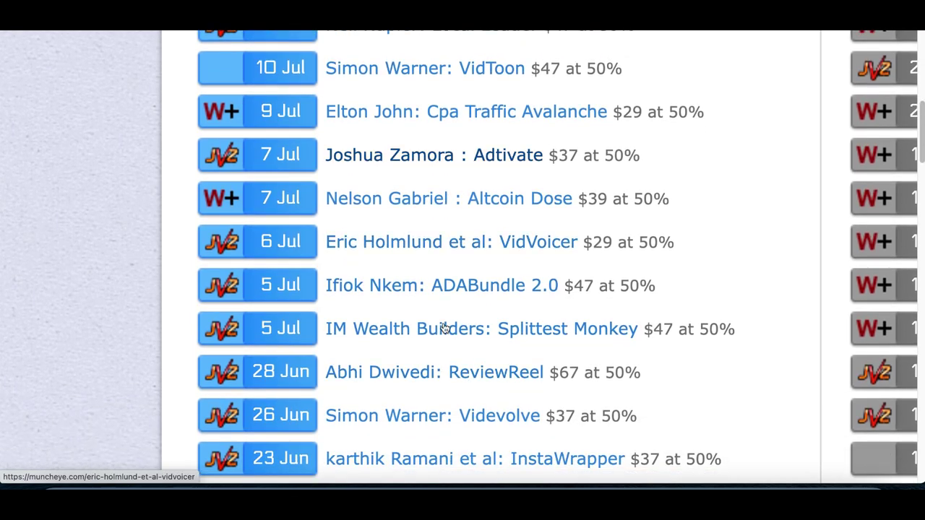
# Go from MunchEye to VidToon's sales page and open its promo video on YouTube
pyautogui.scroll(-3, 441, 383)
pyautogui.scroll(1, 462, 257)
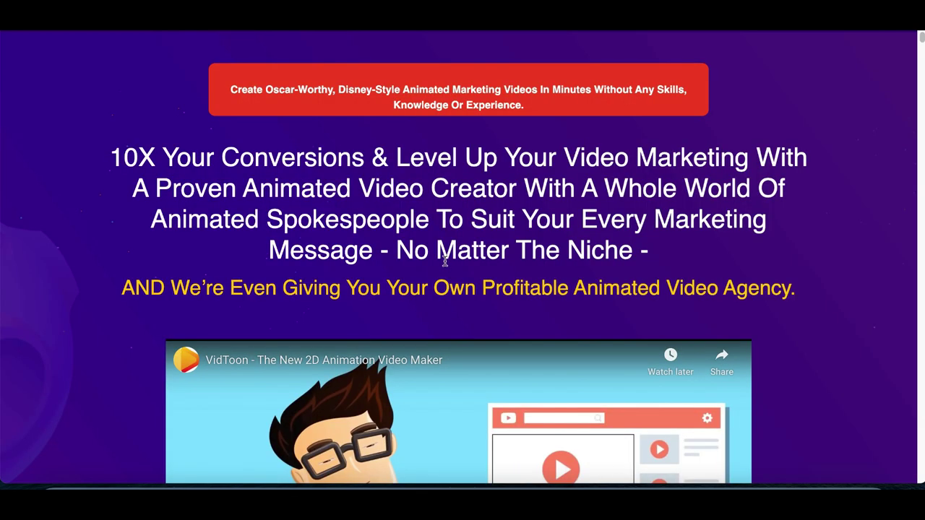
pyautogui.scroll(-4, 446, 262)
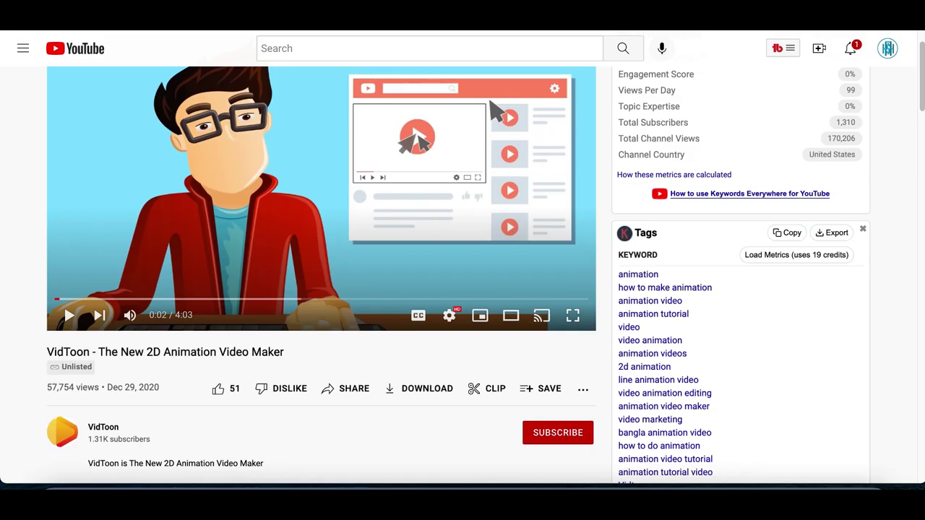
pyautogui.scroll(1, 403, 235)
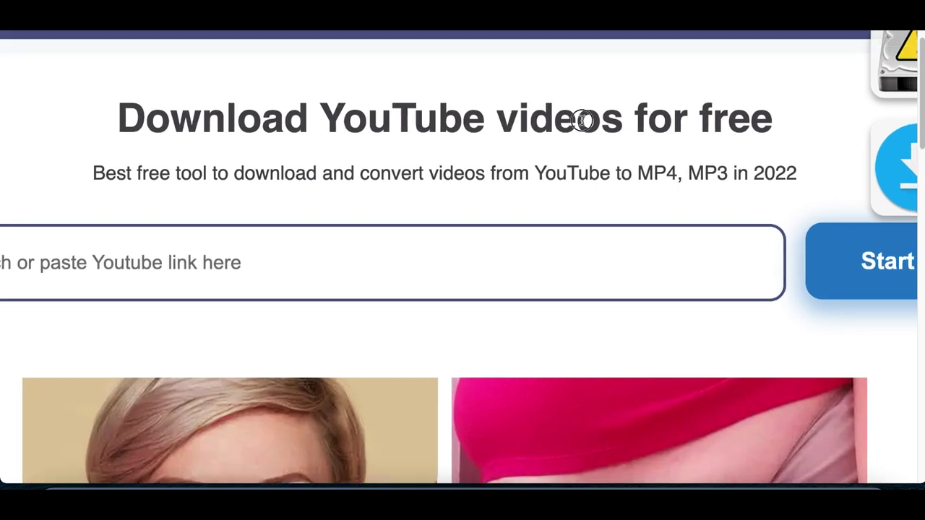
pyautogui.doubleClick(539, 120)
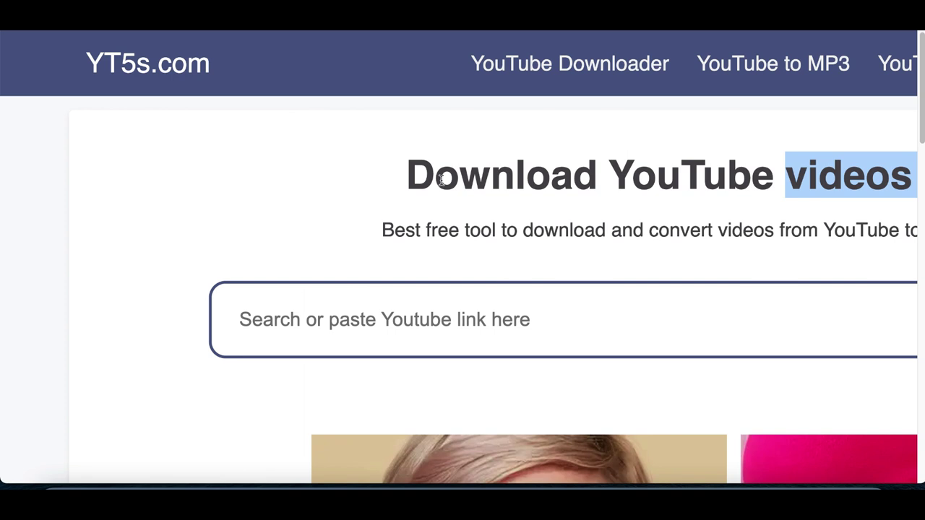
pyautogui.scroll(-1, 636, 265)
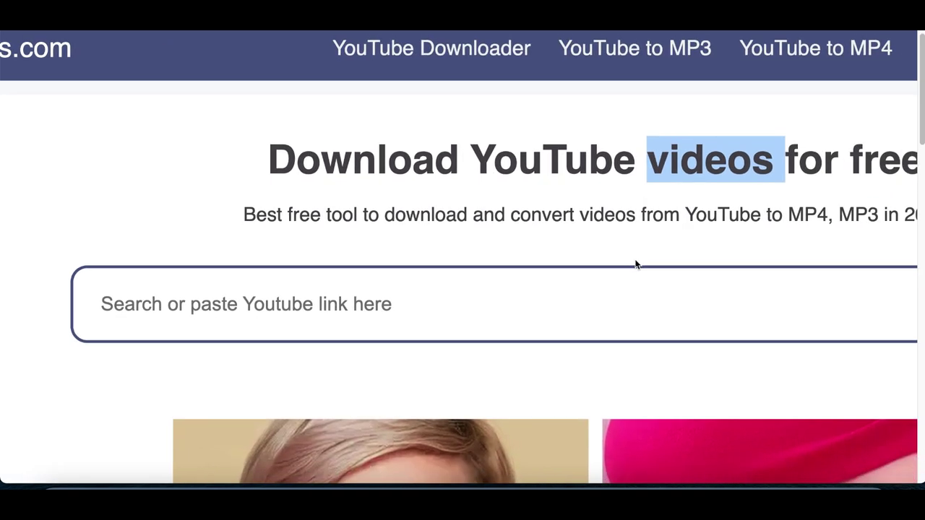
pyautogui.click(426, 288)
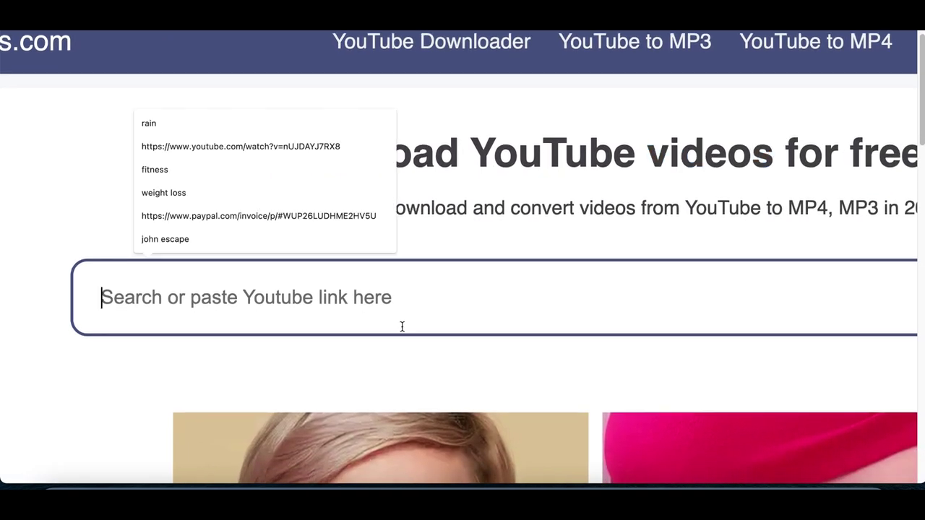
pyautogui.write('https://www.youtube.com/watch?v=FLlhITyWXGM')
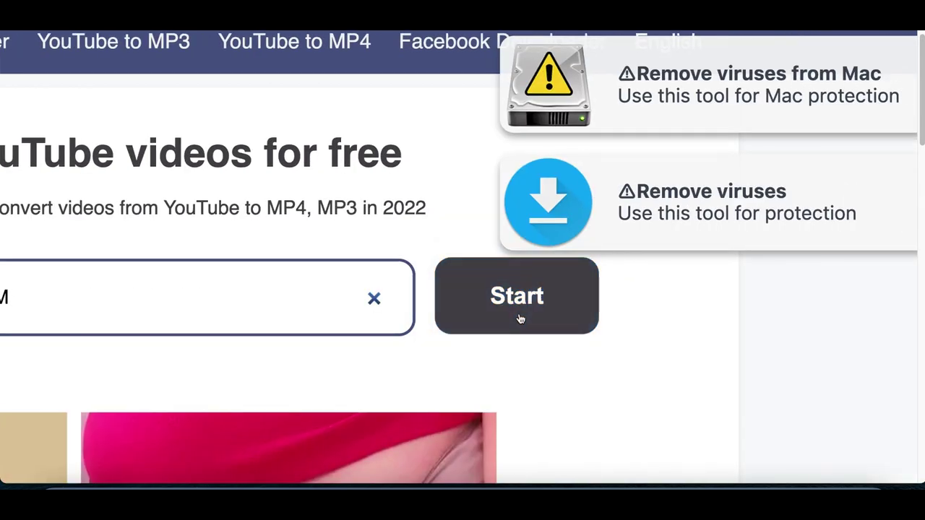
pyautogui.click(518, 317)
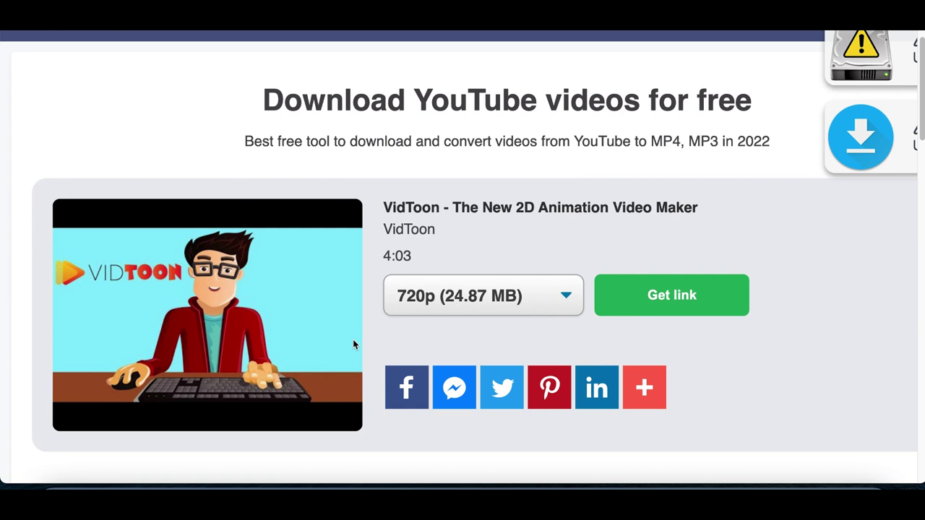
# Get the 720p download link for the VidToon video, download the MP4 and view it in the video player
pyautogui.click(683, 302)
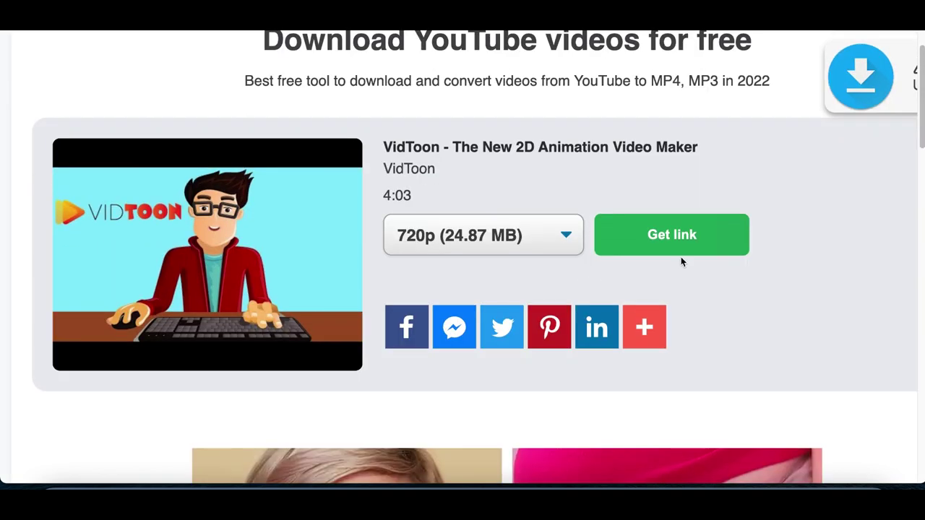
pyautogui.click(642, 249)
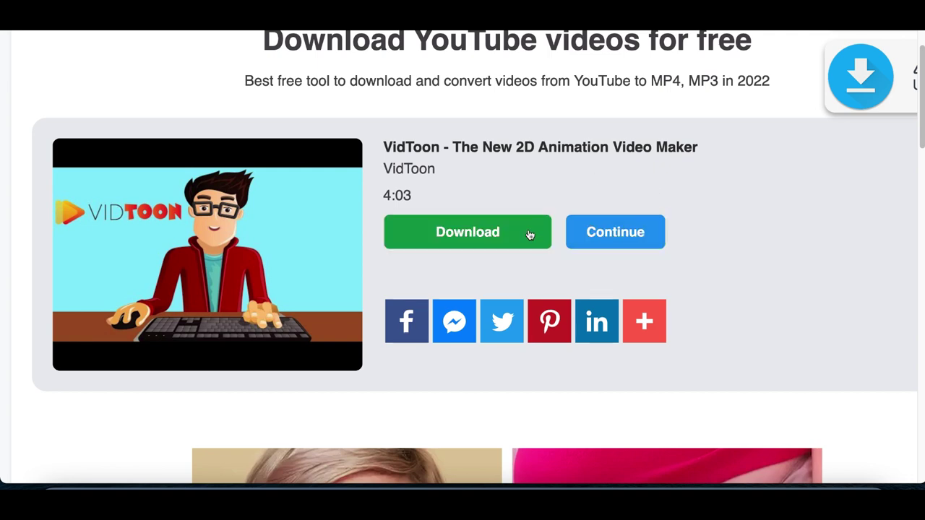
pyautogui.click(492, 239)
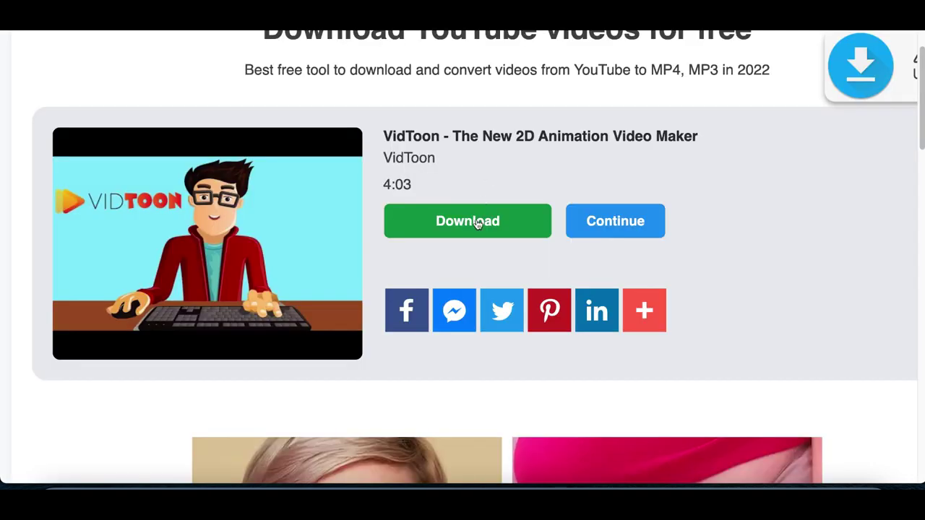
pyautogui.click(477, 217)
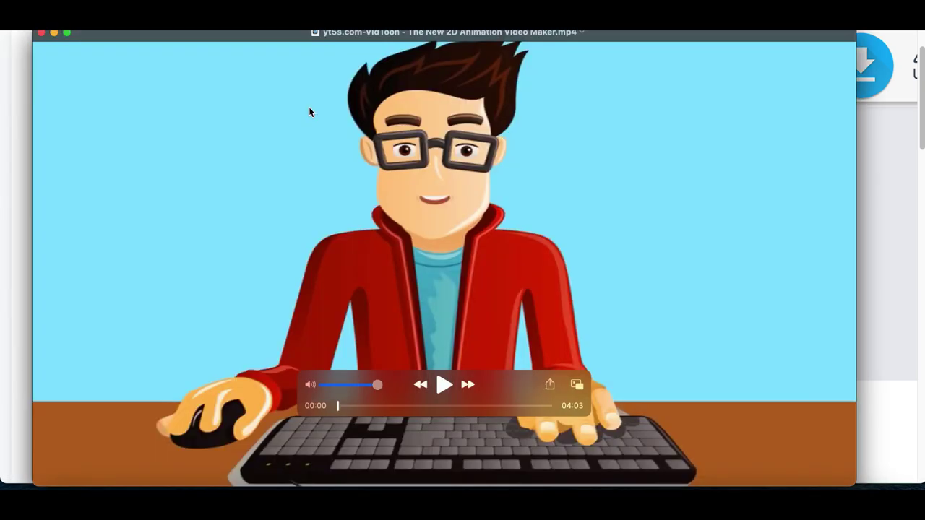
pyautogui.moveTo(340, 34); pyautogui.dragTo(385, 120)
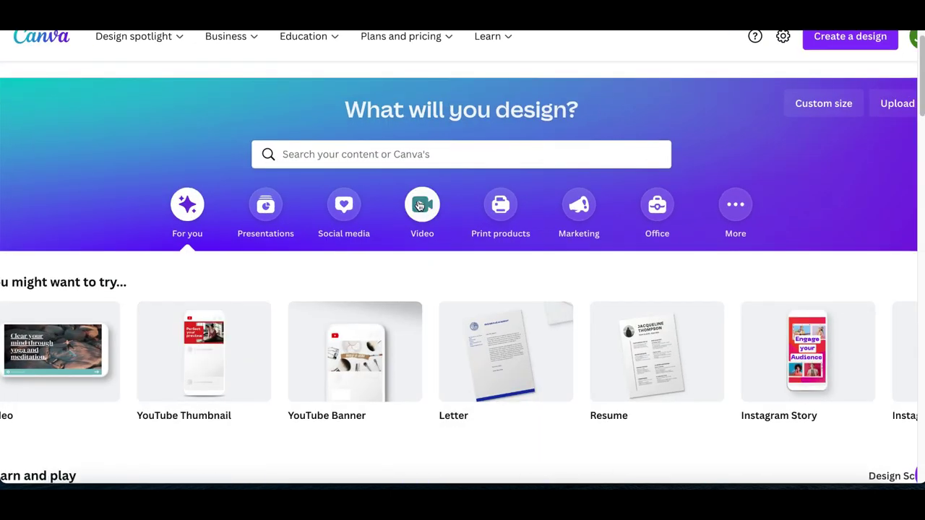
# Create a blank 1920 × 1080 px Video design in Canva
pyautogui.click(420, 206)
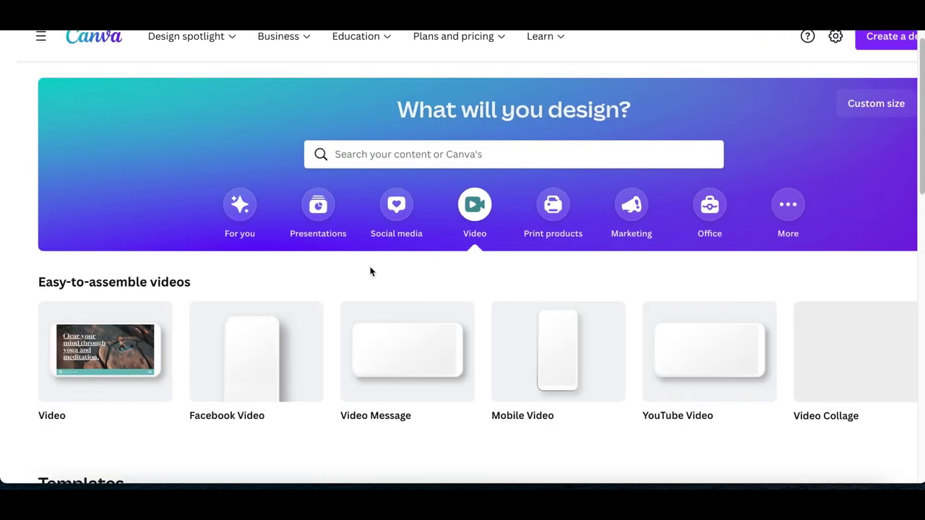
pyautogui.press('super+plus')
pyautogui.scroll(-3, 63, 376)
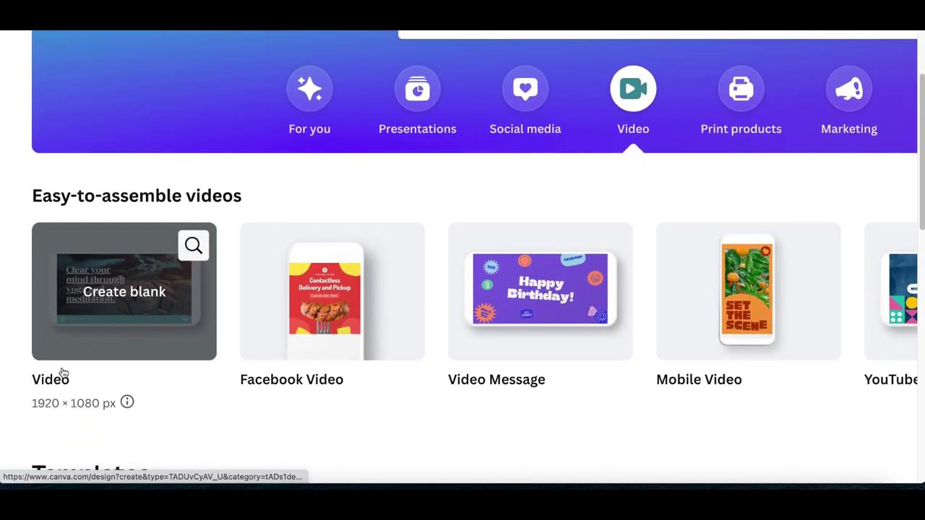
pyautogui.click(92, 295)
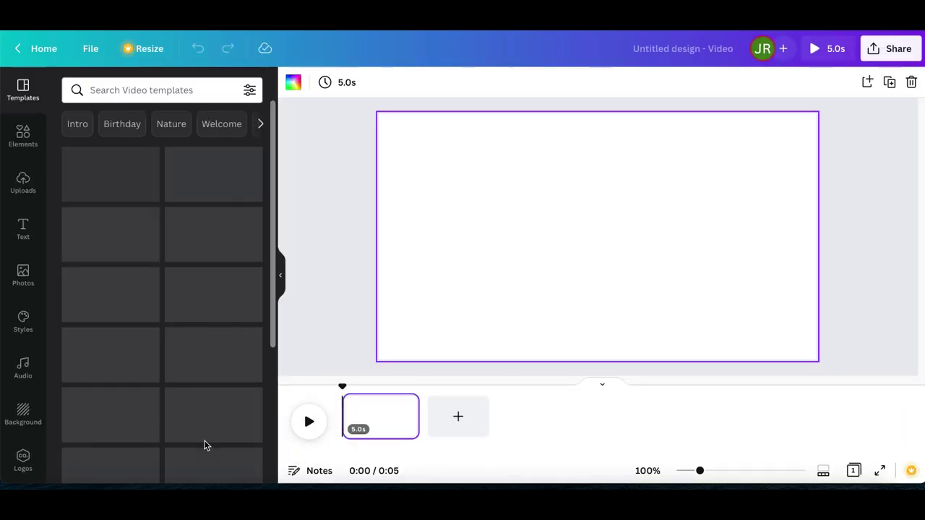
# Upload the downloaded VidToon MP4 from Downloads to the Canva design and enlarge the video to fill the page
pyautogui.click(59, 502)
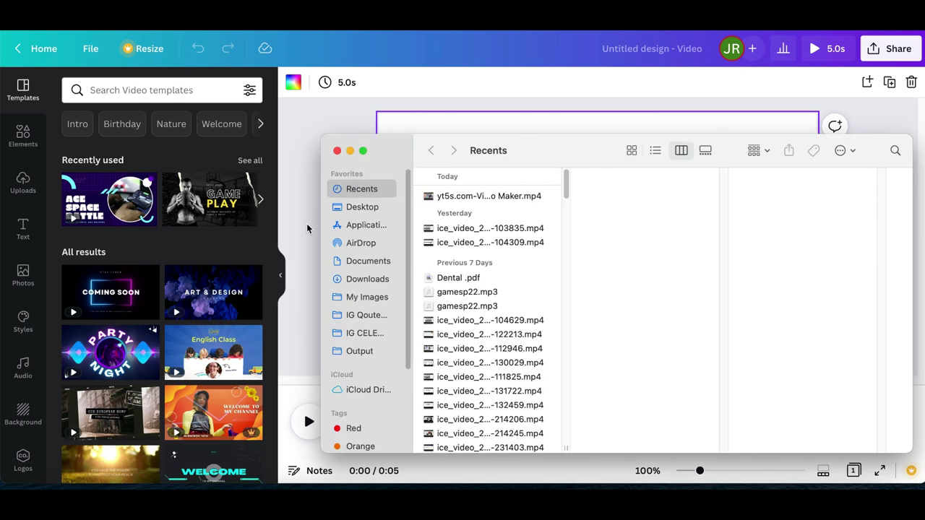
pyautogui.click(362, 279)
pyautogui.moveTo(478, 195); pyautogui.dragTo(560, 180)
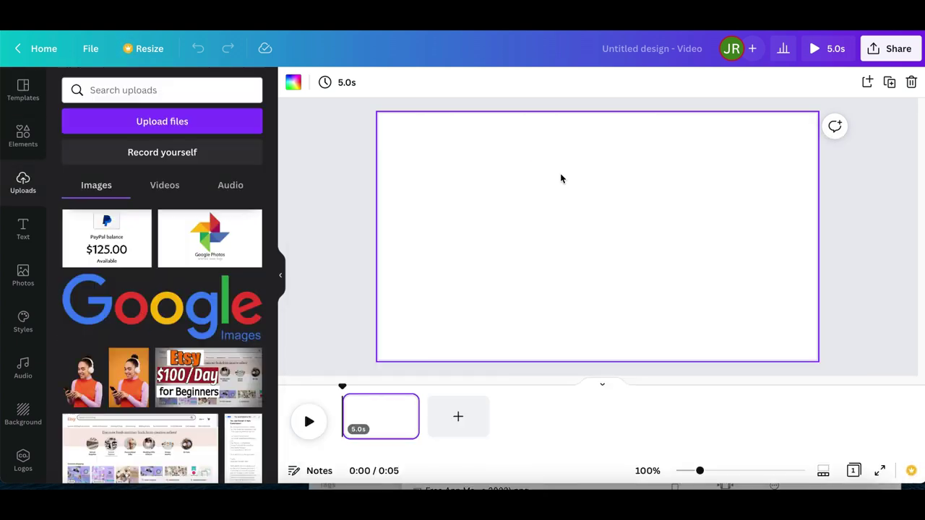
pyautogui.moveTo(532, 238); pyautogui.dragTo(488, 239)
pyautogui.moveTo(606, 262); pyautogui.dragTo(607, 267)
pyautogui.moveTo(729, 313); pyautogui.dragTo(815, 358)
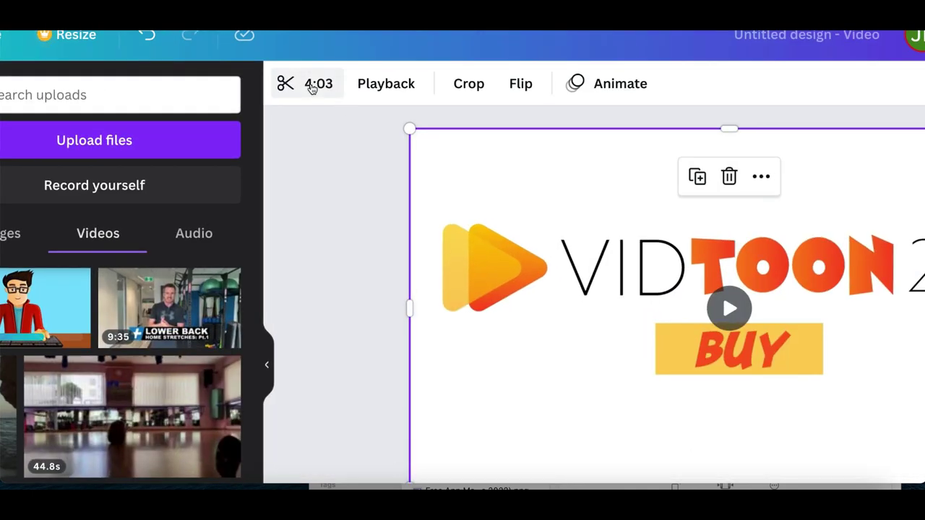
# Trim the end of the VidToon video clip so that it lasts 1:03
pyautogui.click(304, 87)
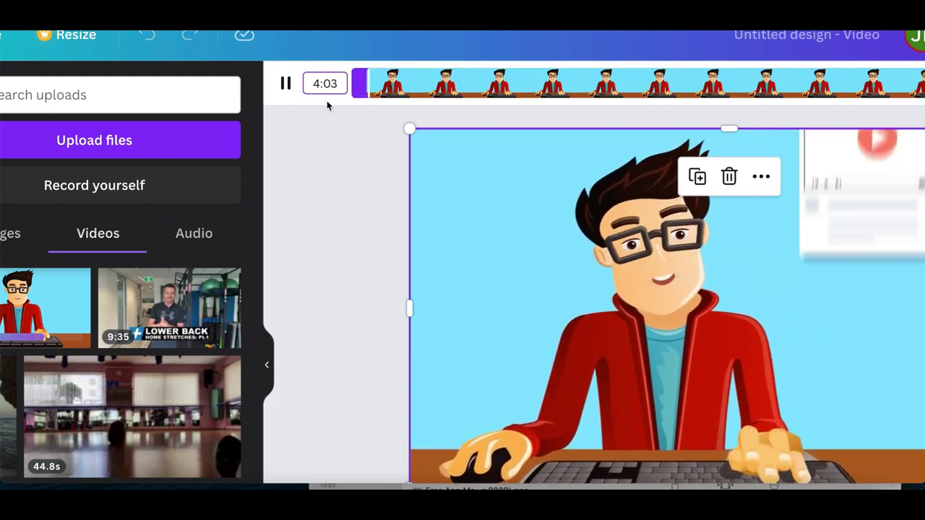
pyautogui.click(287, 85)
pyautogui.hotkey('ctrl', 'z')
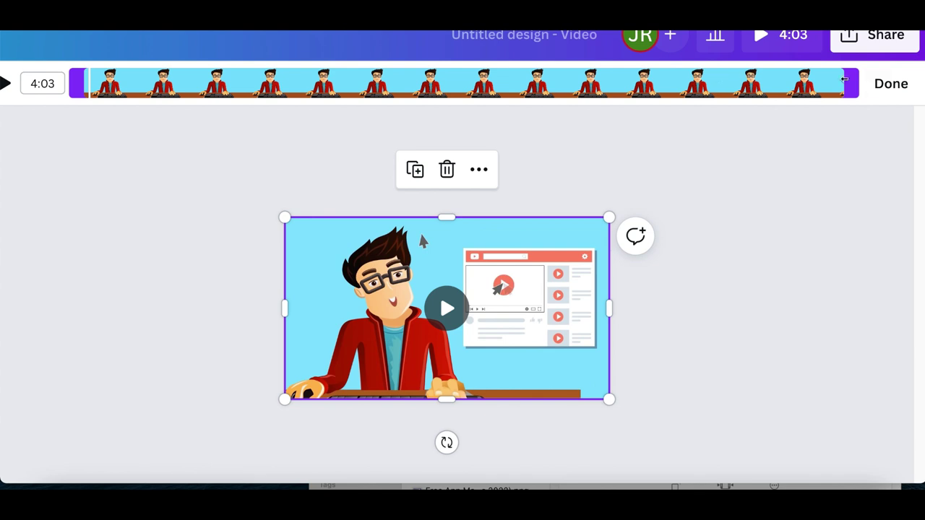
pyautogui.moveTo(853, 83); pyautogui.dragTo(258, 81)
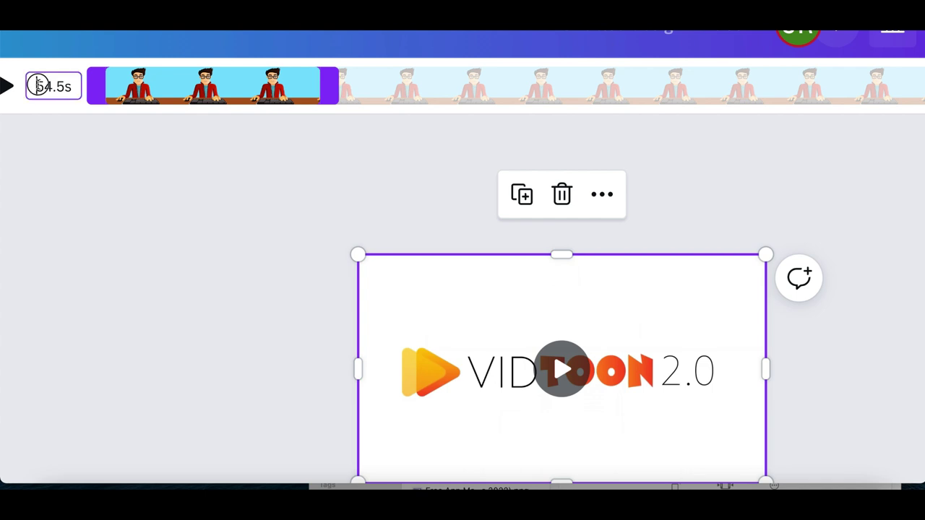
pyautogui.moveTo(331, 89); pyautogui.dragTo(360, 91)
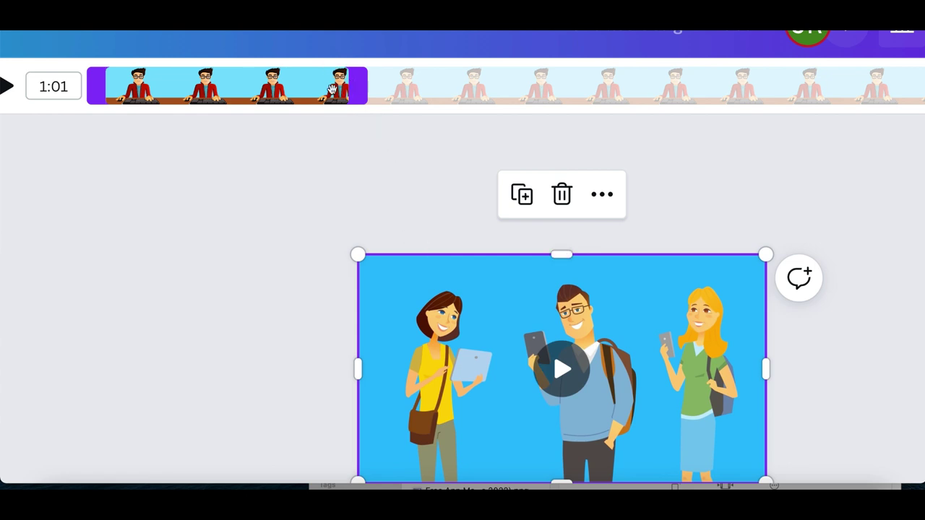
pyautogui.moveTo(356, 79); pyautogui.dragTo(390, 79)
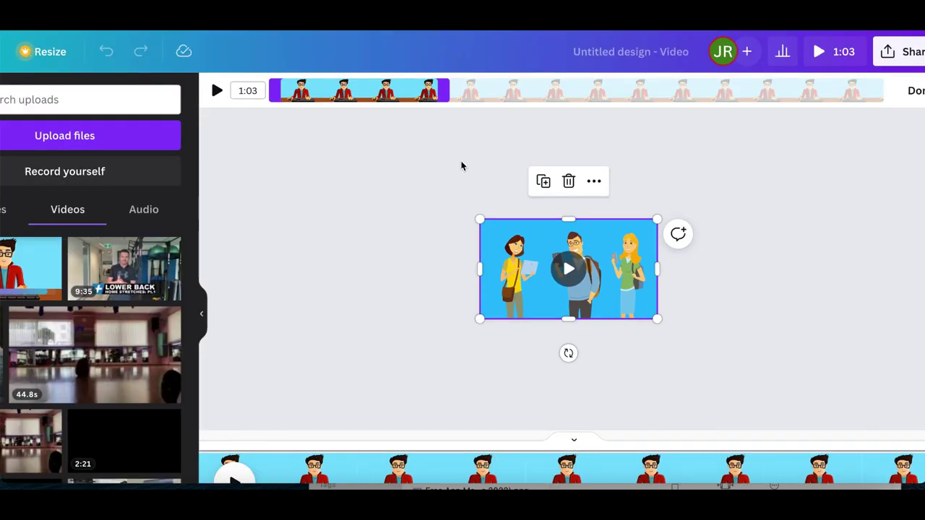
# Preview frames near the clip's end, fine-tune its end point to 1:03 and finish trimming
pyautogui.click(418, 92)
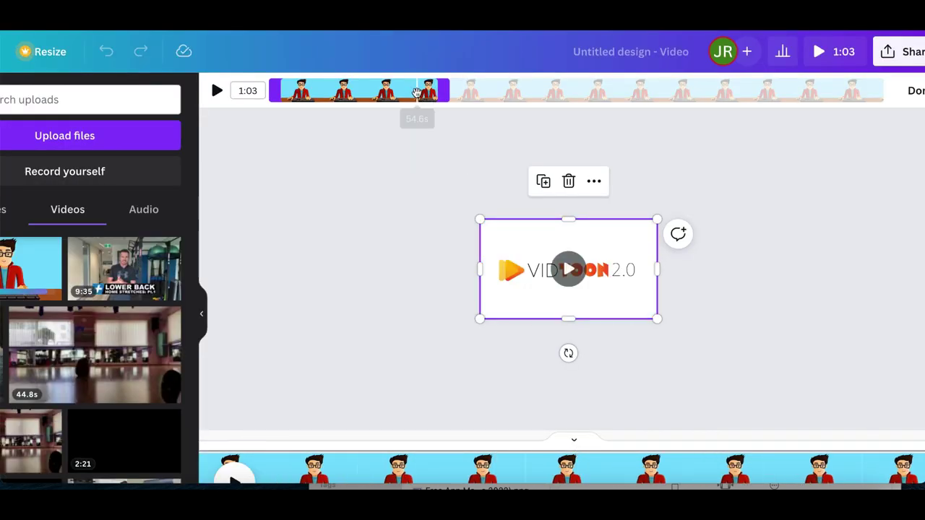
pyautogui.moveTo(428, 92); pyautogui.dragTo(390, 94)
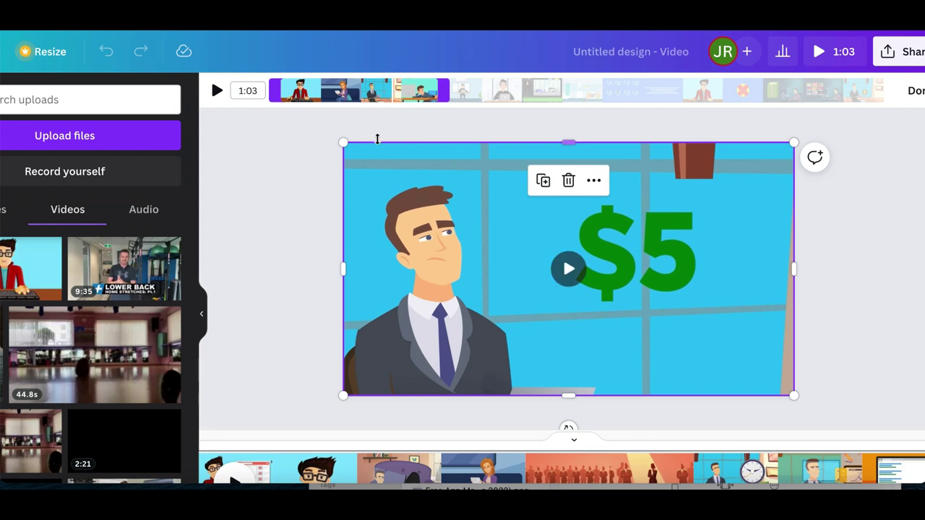
pyautogui.moveTo(396, 96); pyautogui.dragTo(569, 201)
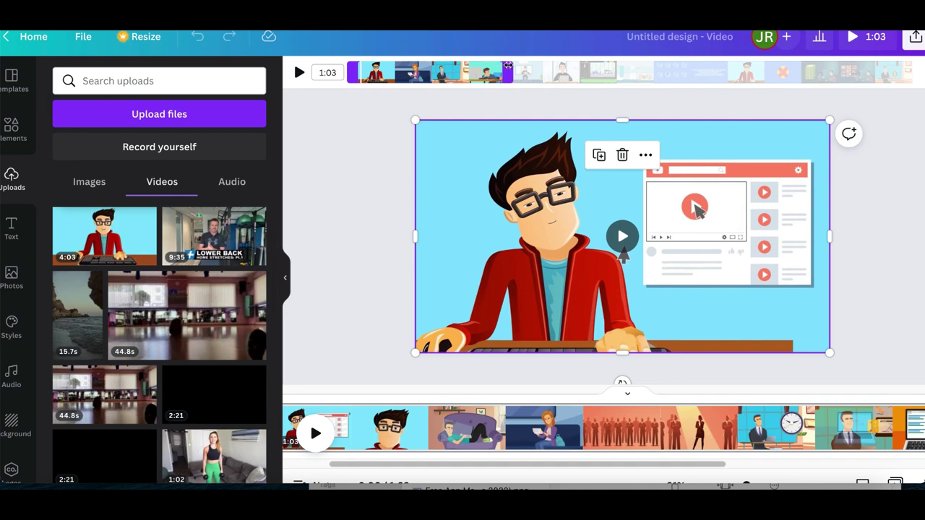
pyautogui.moveTo(504, 70)
pyautogui.mouseDown()
pyautogui.moveTo(533, 71)
pyautogui.moveTo(504, 72)
pyautogui.mouseUp()
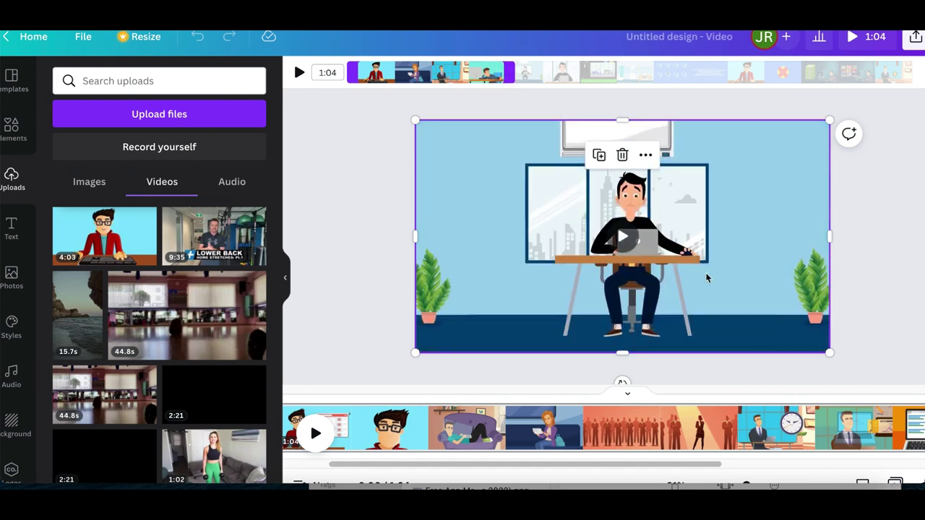
pyautogui.moveTo(513, 77)
pyautogui.mouseDown()
pyautogui.moveTo(641, 72)
pyautogui.moveTo(499, 88)
pyautogui.moveTo(509, 87)
pyautogui.mouseUp()
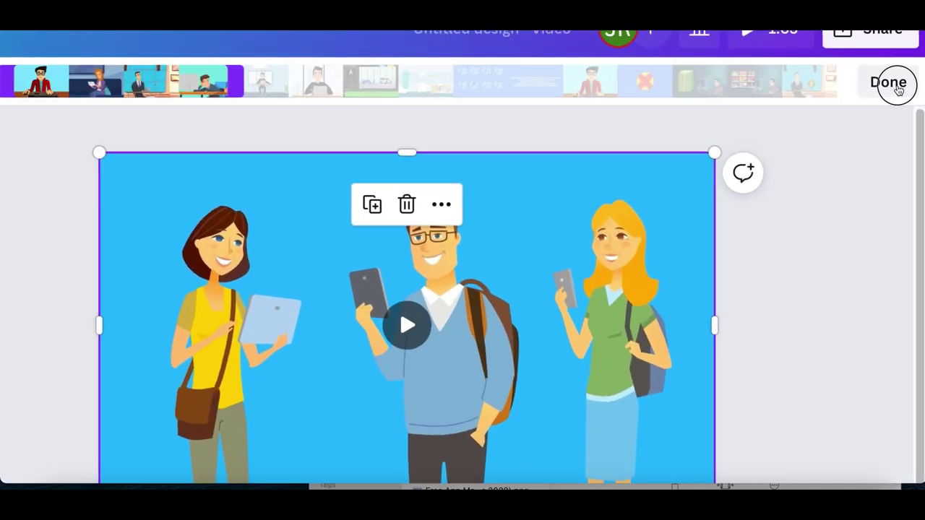
pyautogui.click(899, 90)
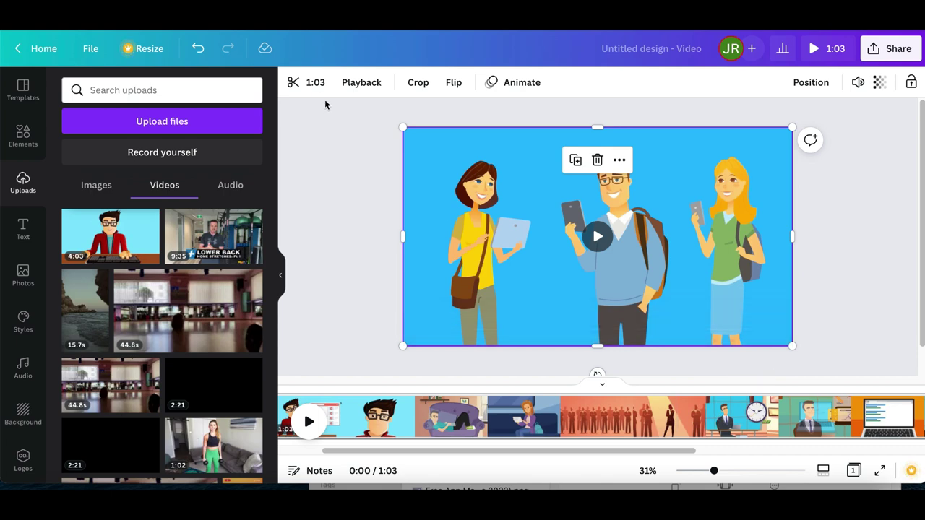
# Add a blank page after the video with the heading "Click The Link Below to Watch The Full Video"
pyautogui.hscroll(5, 713, 436)
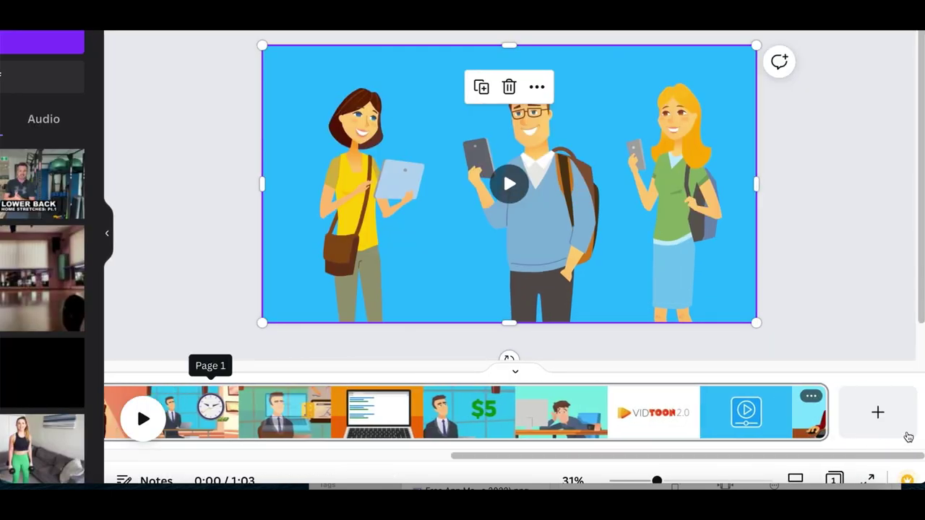
pyautogui.click(879, 418)
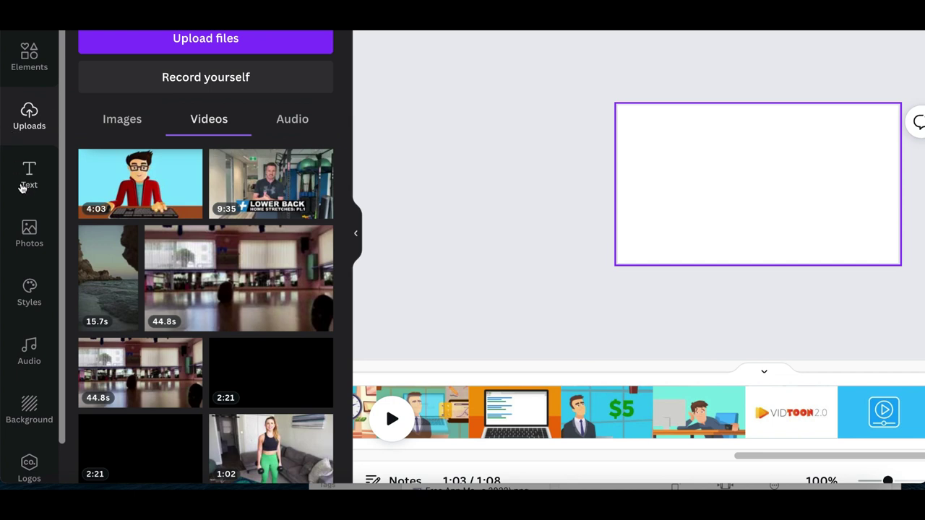
pyautogui.click(26, 180)
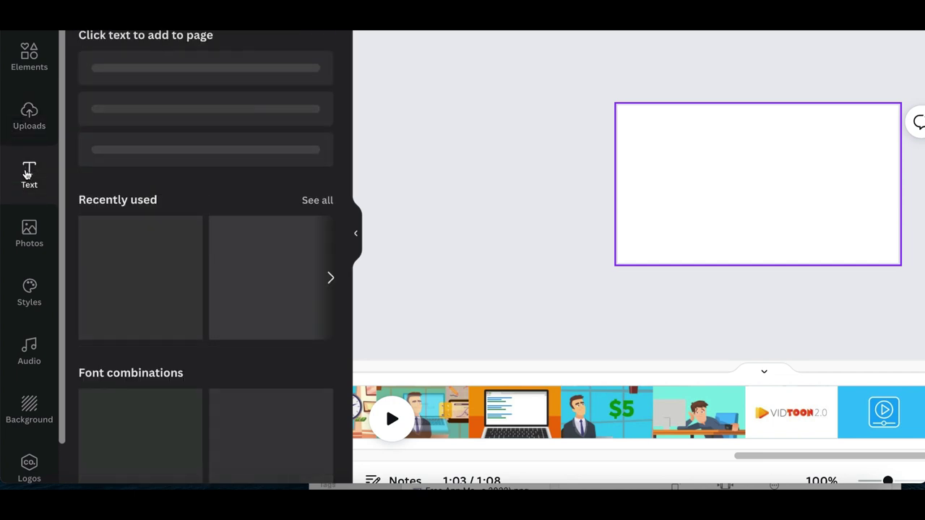
pyautogui.click(192, 96)
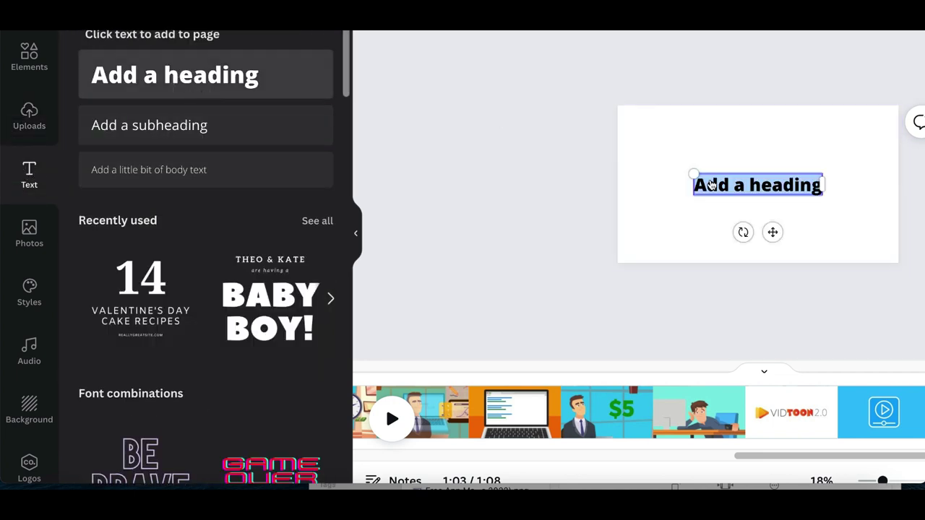
pyautogui.write('Click')
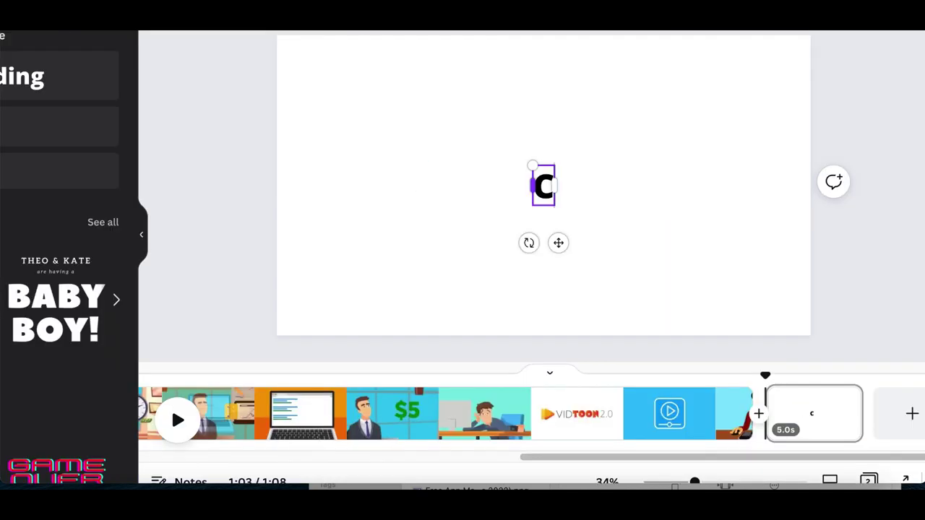
pyautogui.write(' to Watch The Full Video')
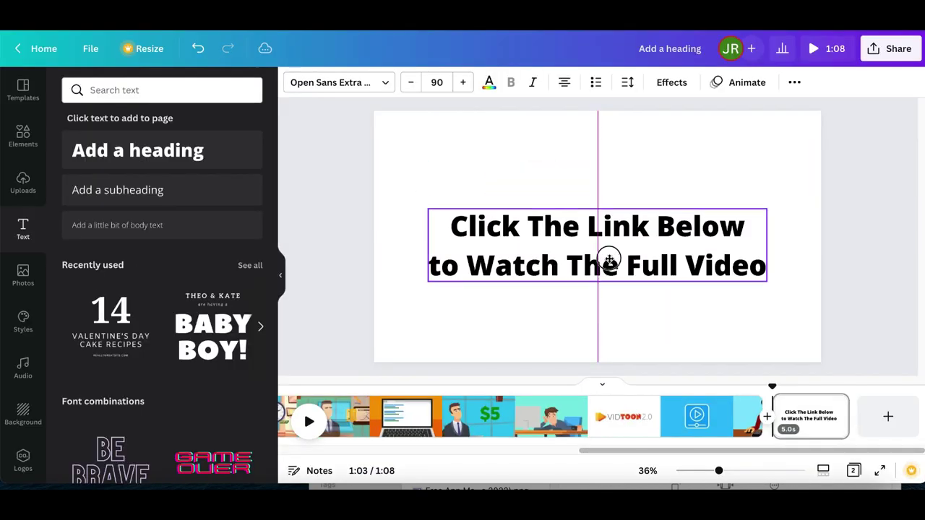
# Center the heading on the page and apply the Pan text animation to it
pyautogui.moveTo(610, 258)
pyautogui.mouseDown()
pyautogui.moveTo(609, 244)
pyautogui.moveTo(610, 265)
pyautogui.mouseUp()
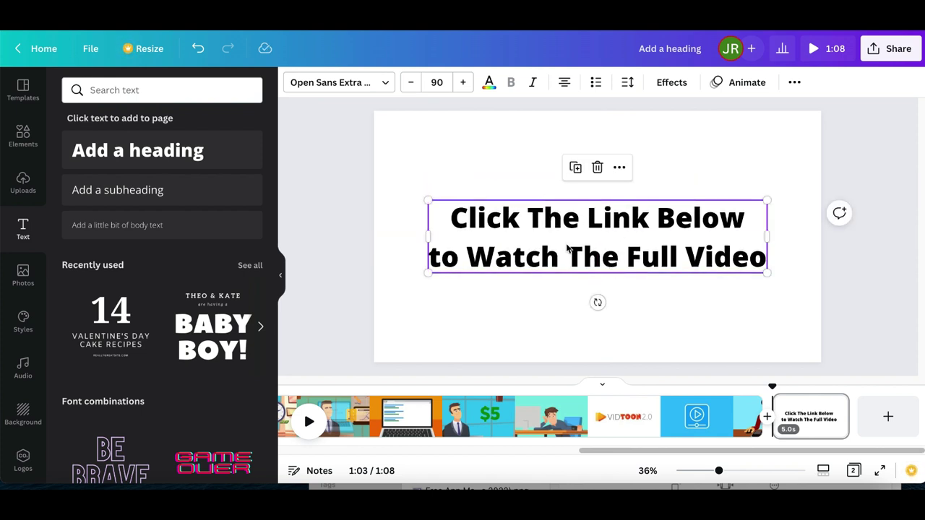
pyautogui.click(740, 84)
pyautogui.click(156, 176)
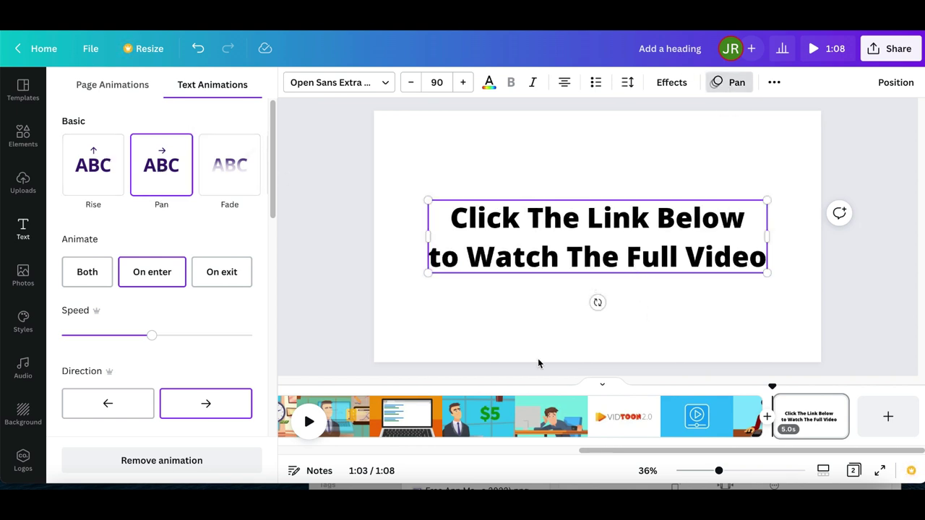
# Download both pages as an MP4 video and play the downloaded file through to the closing text
pyautogui.click(898, 51)
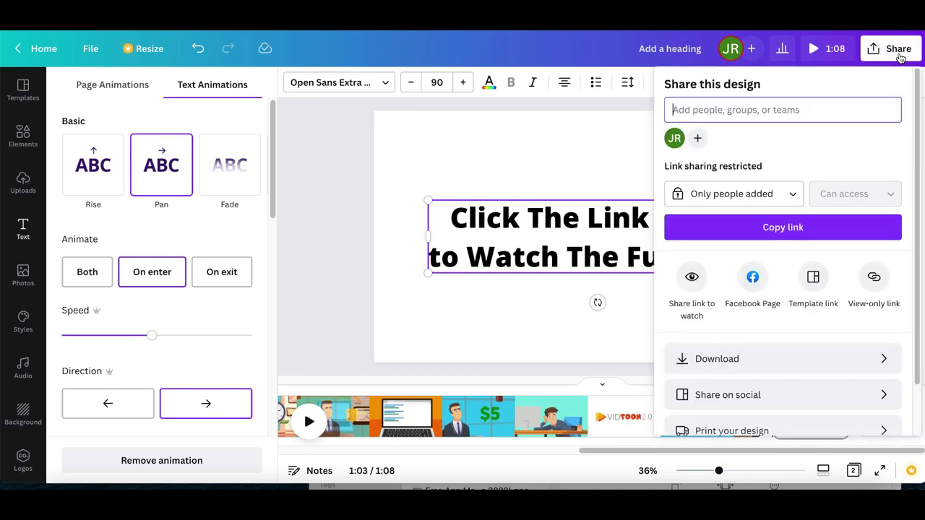
pyautogui.scroll(-1, 784, 340)
pyautogui.click(801, 330)
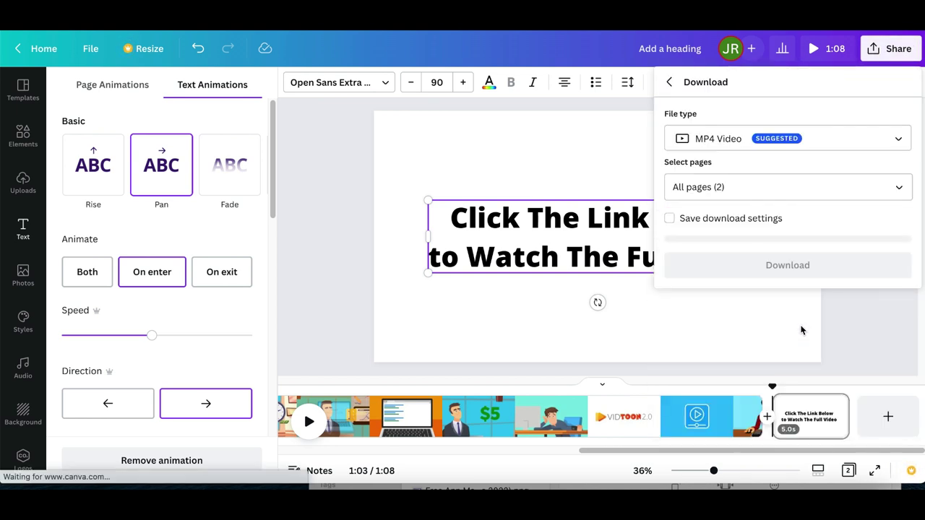
pyautogui.click(781, 267)
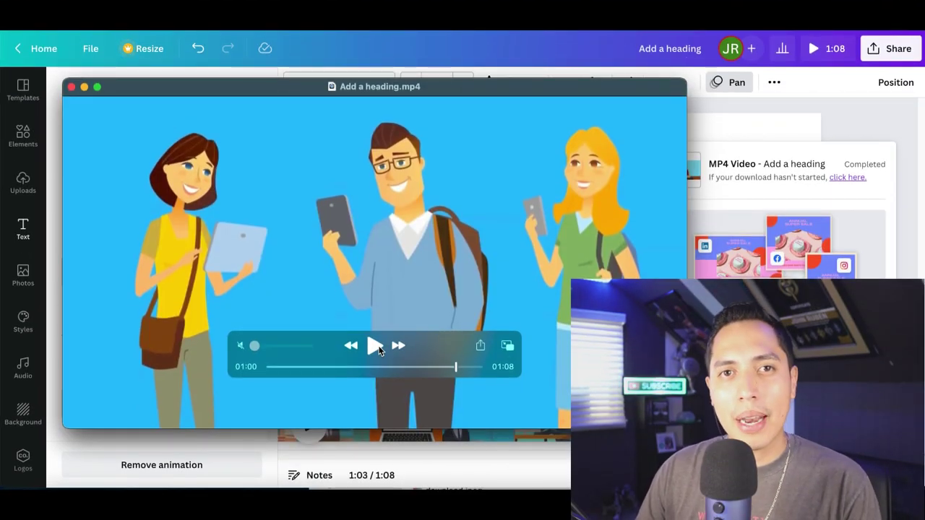
pyautogui.click(377, 349)
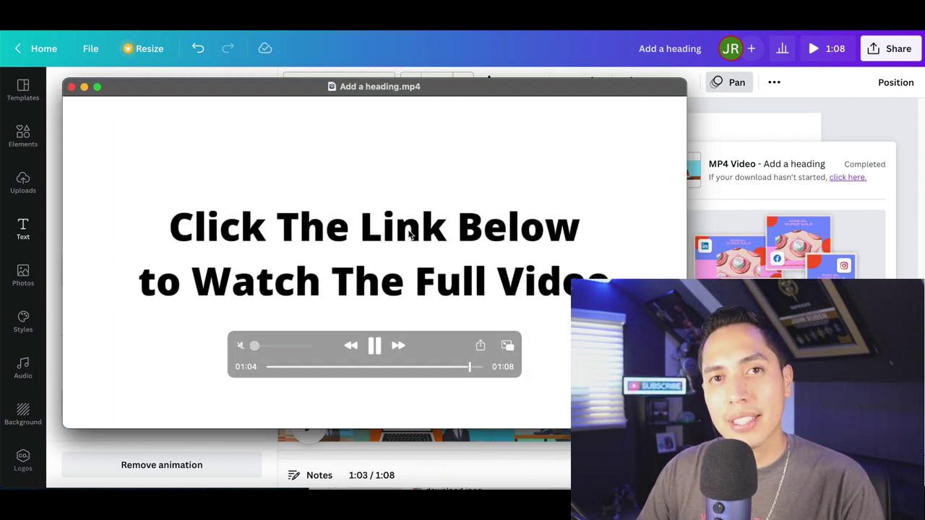
# Switch to the website traffic report for rumble.com and examine its total visits
pyautogui.click(821, 125)
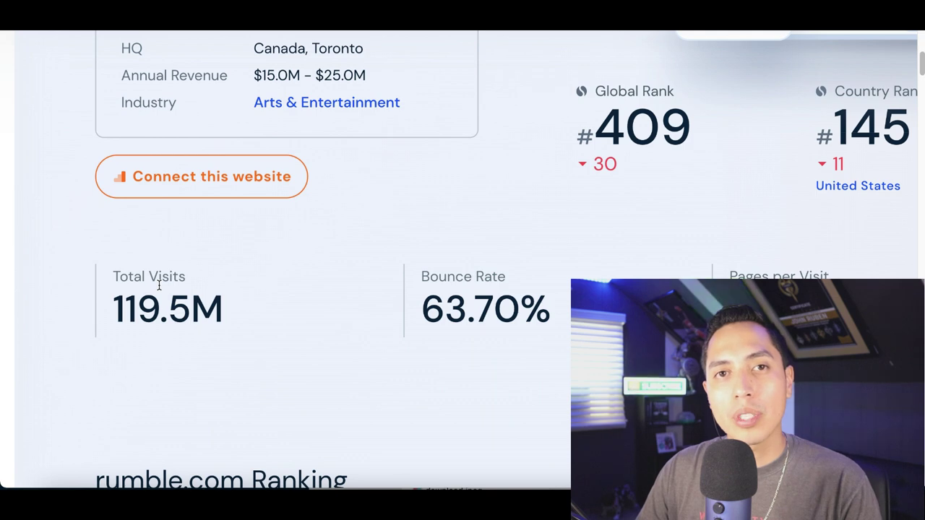
pyautogui.scroll(-1, 159, 286)
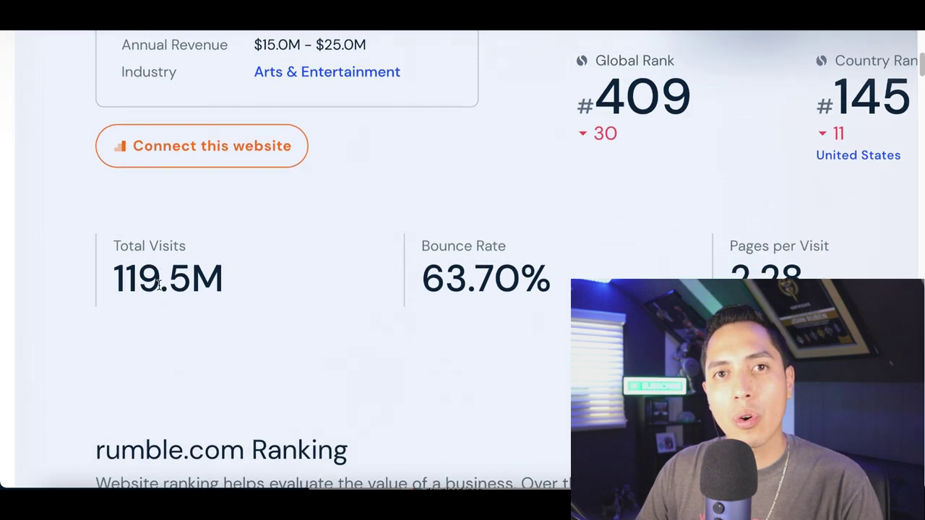
pyautogui.scroll(5, 114, 267)
pyautogui.moveTo(122, 262); pyautogui.dragTo(215, 264)
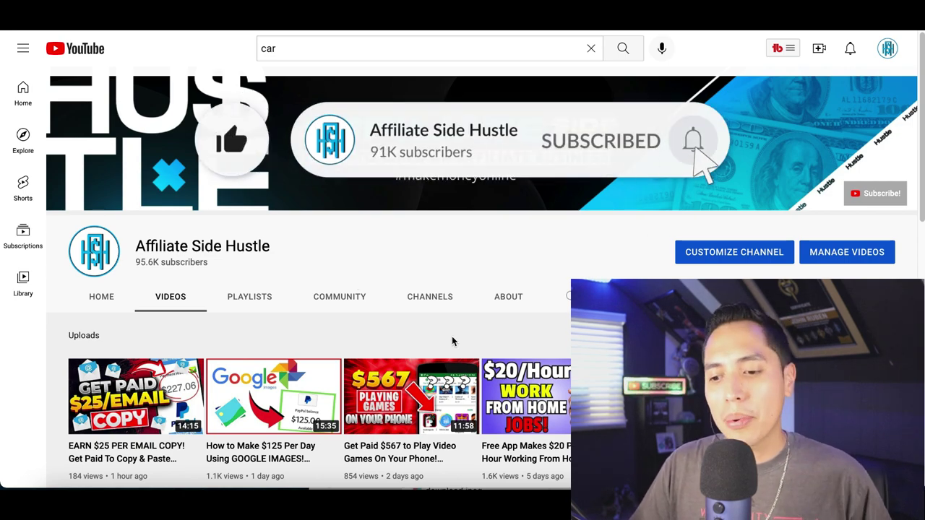
pyautogui.scroll(-4, 453, 339)
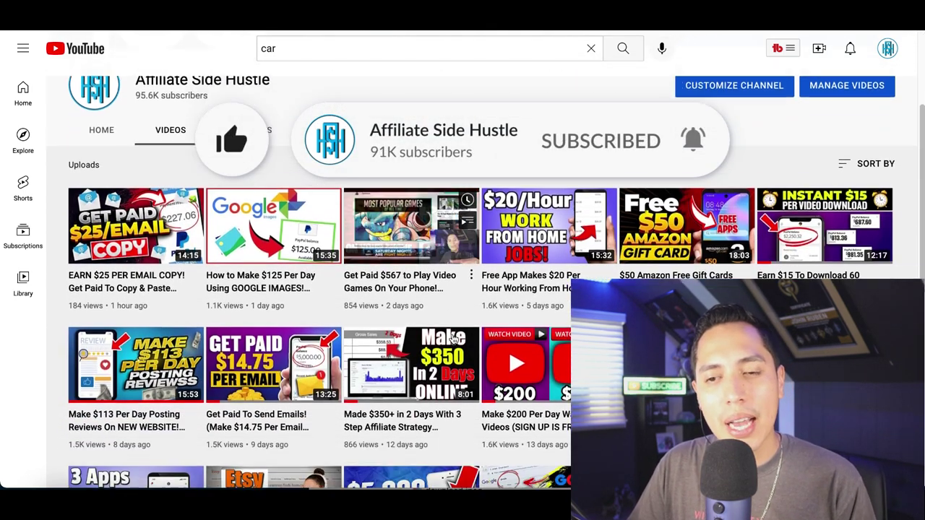
pyautogui.scroll(-4, 453, 339)
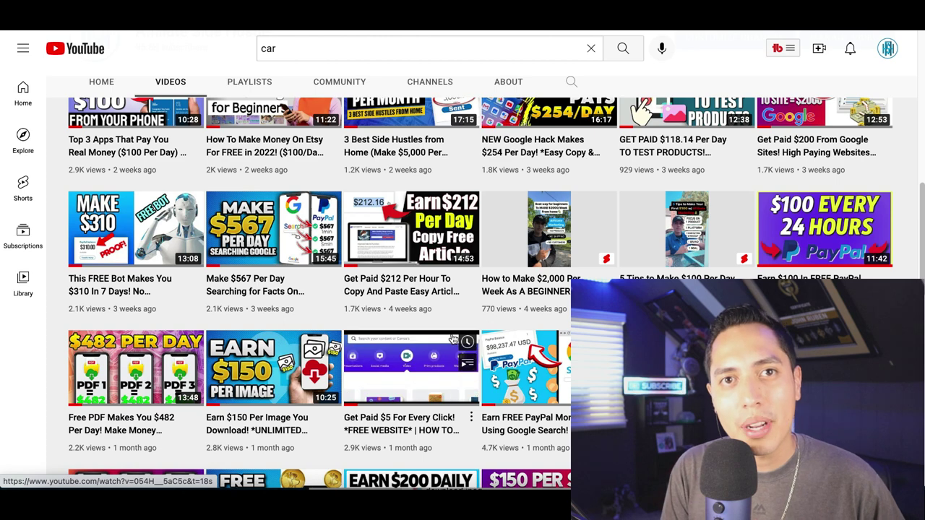
pyautogui.scroll(10, 454, 339)
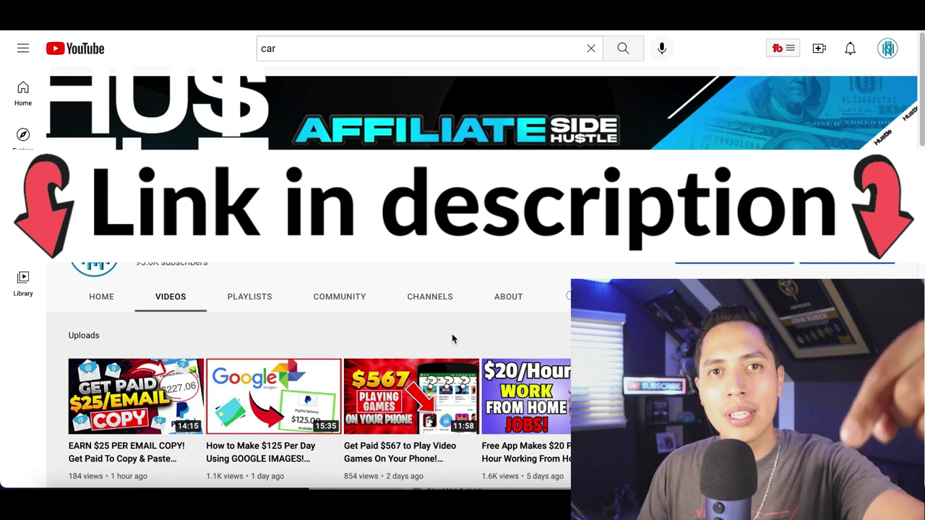
pyautogui.scroll(-3, 453, 338)
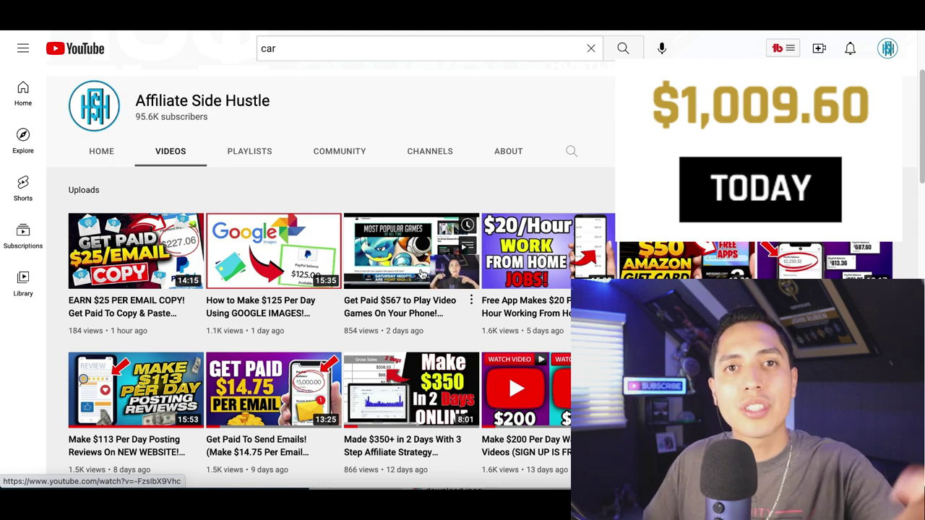
pyautogui.scroll(-3, 422, 272)
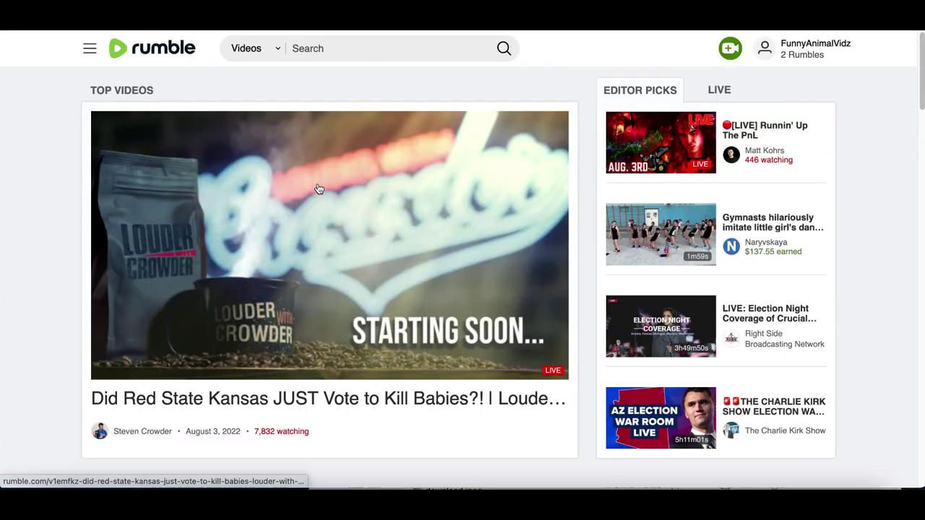
# Look through the News, Viral, Podcasts and other video sections on the Rumble home page
pyautogui.scroll(-5, 555, 337)
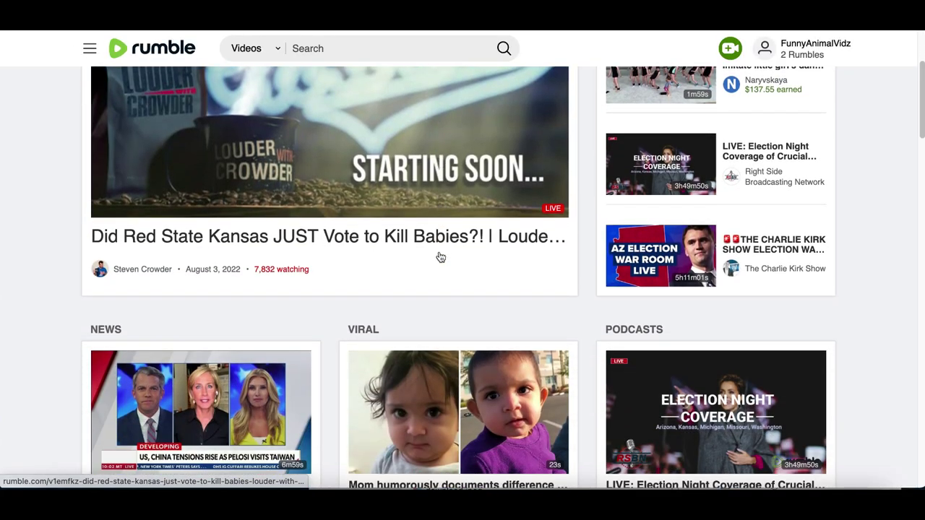
pyautogui.scroll(-5, 441, 257)
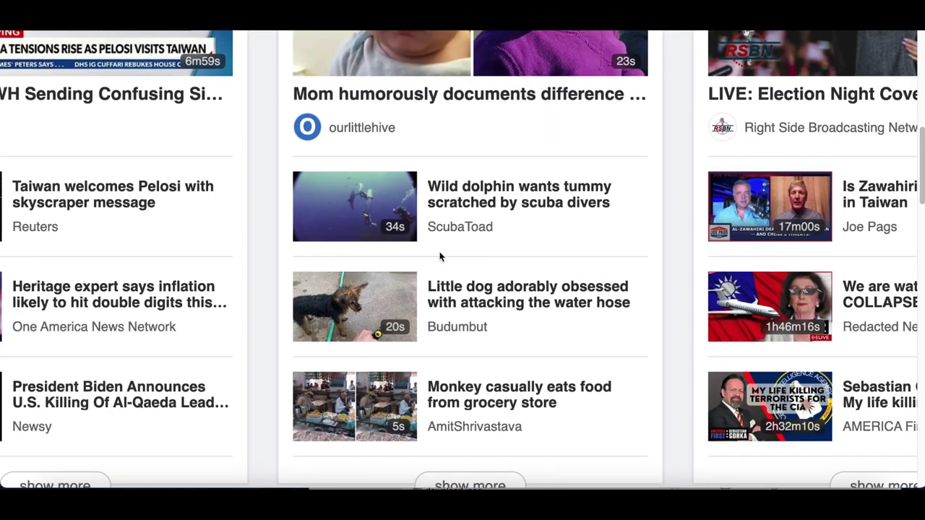
pyautogui.scroll(-3, 439, 257)
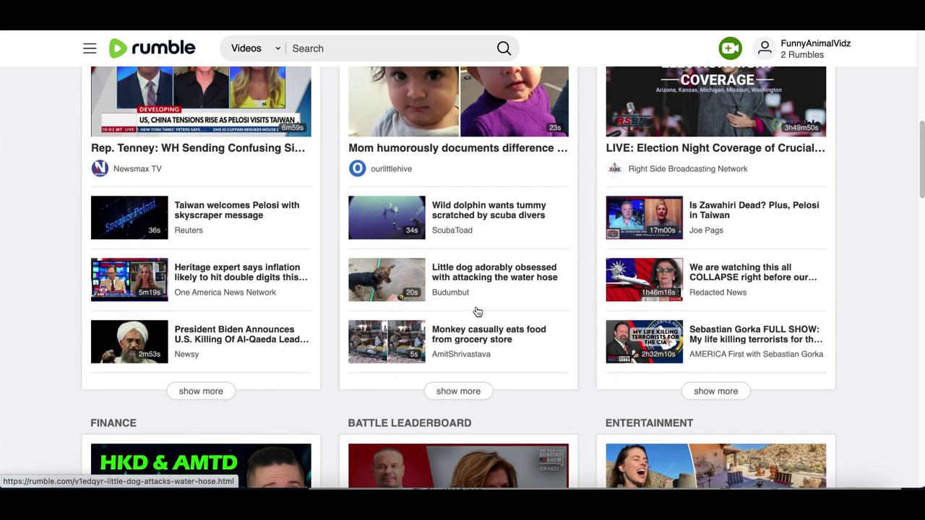
pyautogui.scroll(-3, 504, 219)
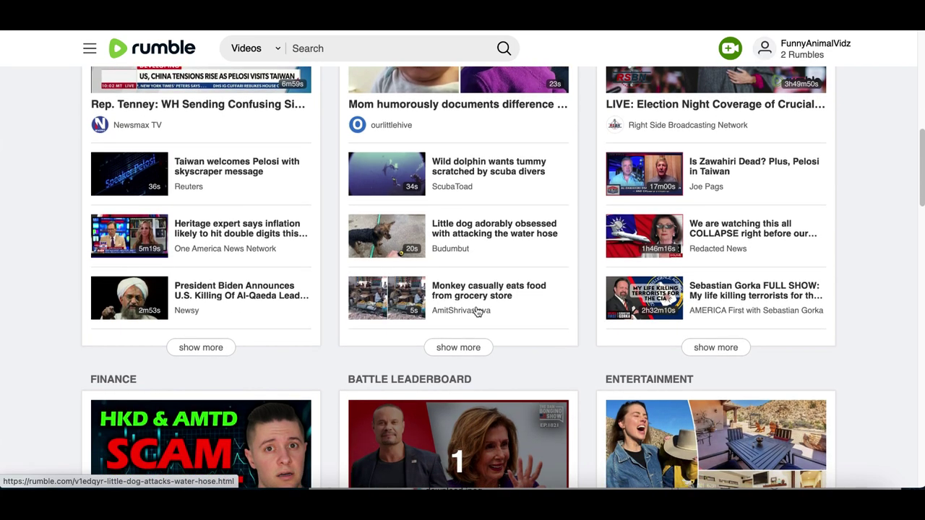
# Switch to the Similarweb report for rumble.com and examine its total visits, ranking figures and top countries by traffic
pyautogui.scroll(-5, 477, 312)
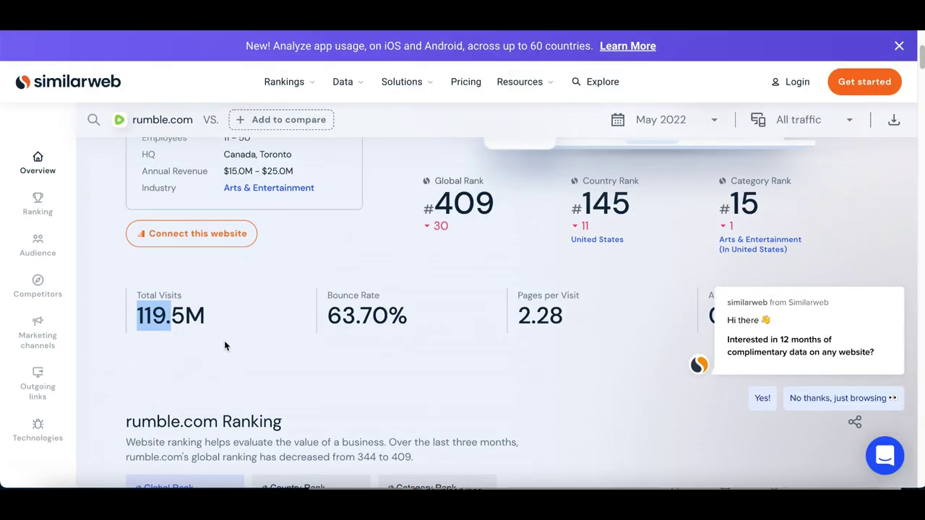
pyautogui.moveTo(217, 331); pyautogui.dragTo(138, 312)
pyautogui.scroll(3, 136, 313)
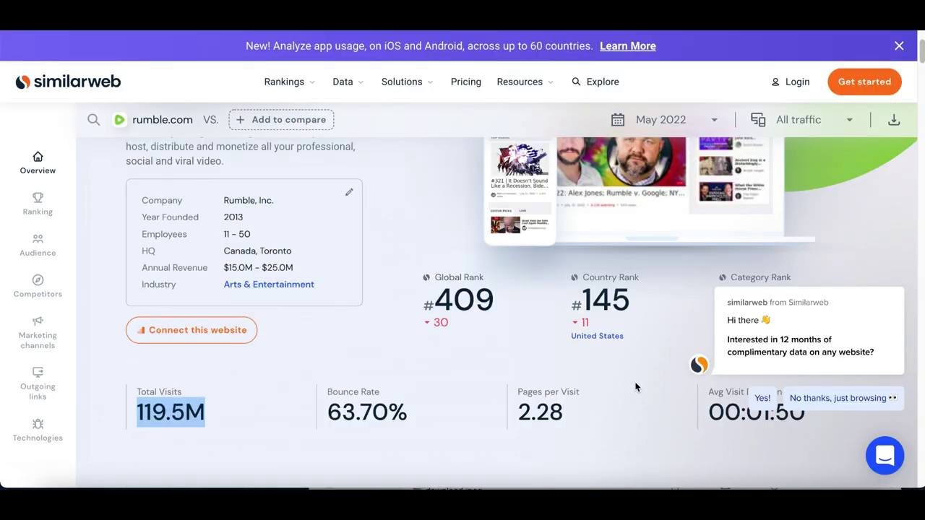
pyautogui.scroll(-1, 610, 368)
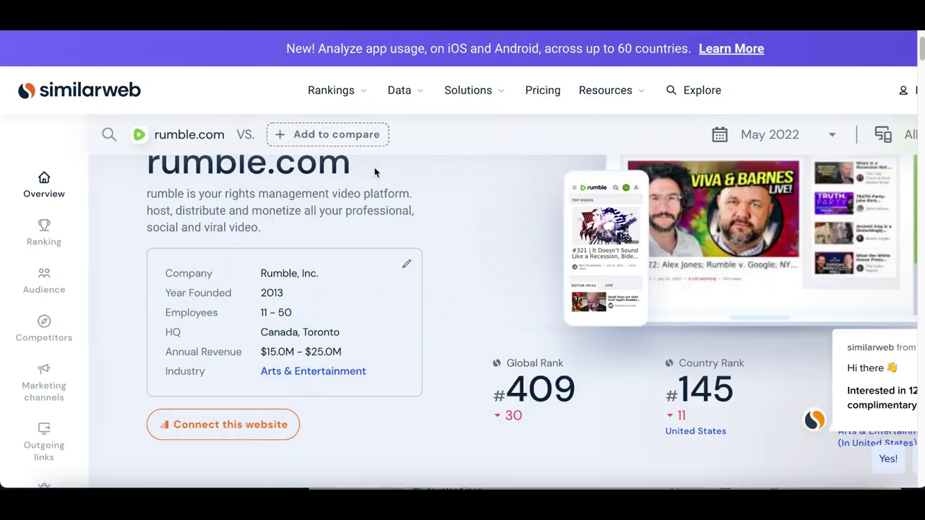
pyautogui.scroll(-2, 531, 368)
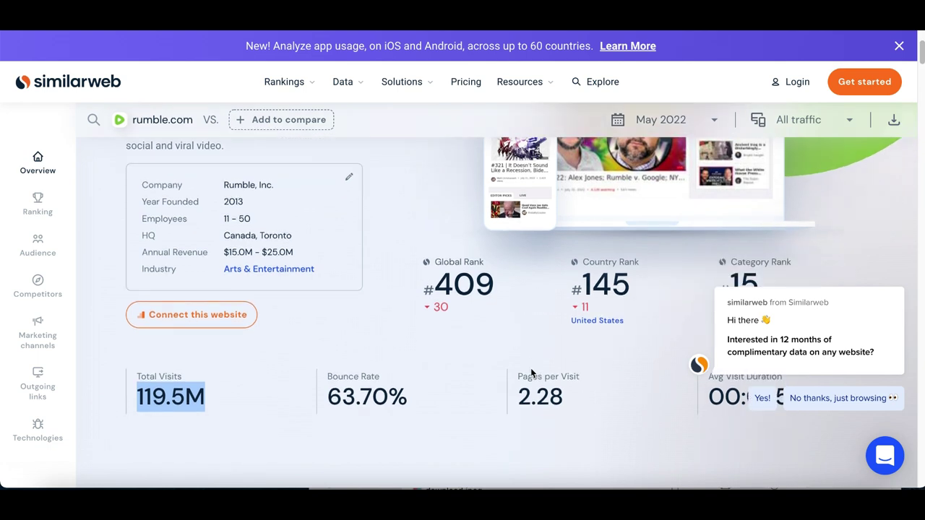
pyautogui.scroll(-1, 530, 368)
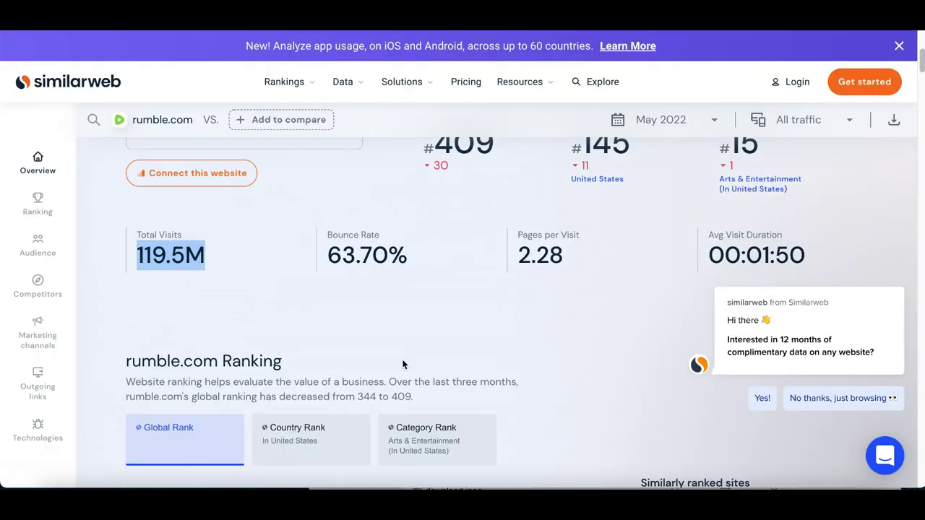
pyautogui.scroll(-10, 403, 364)
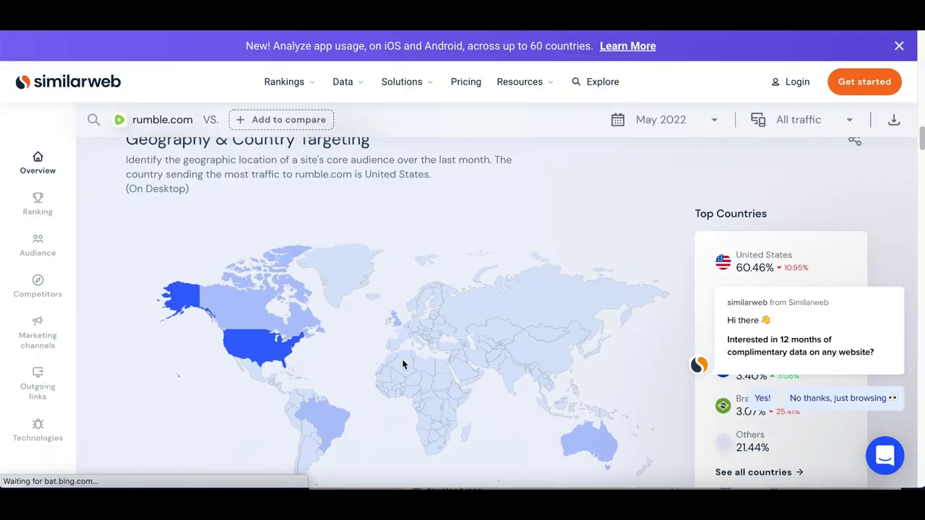
pyautogui.scroll(1, 840, 217)
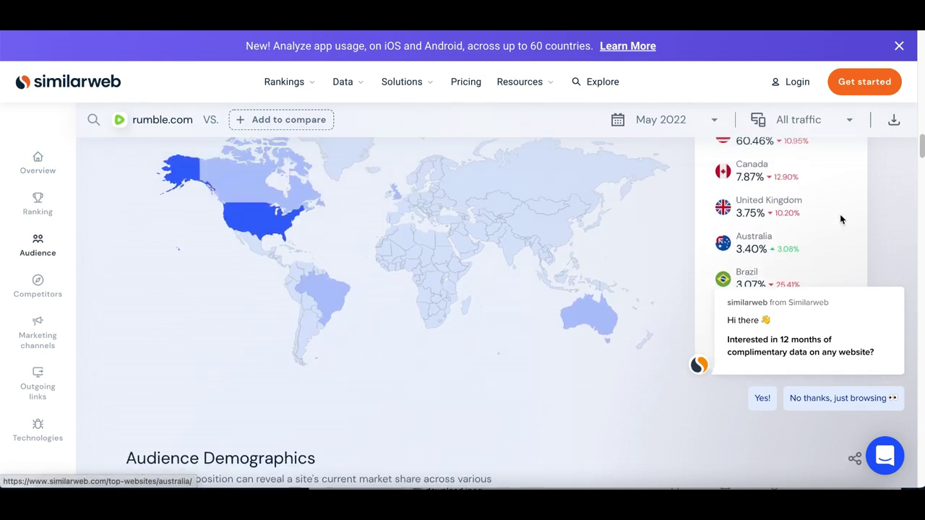
pyautogui.scroll(1, 728, 174)
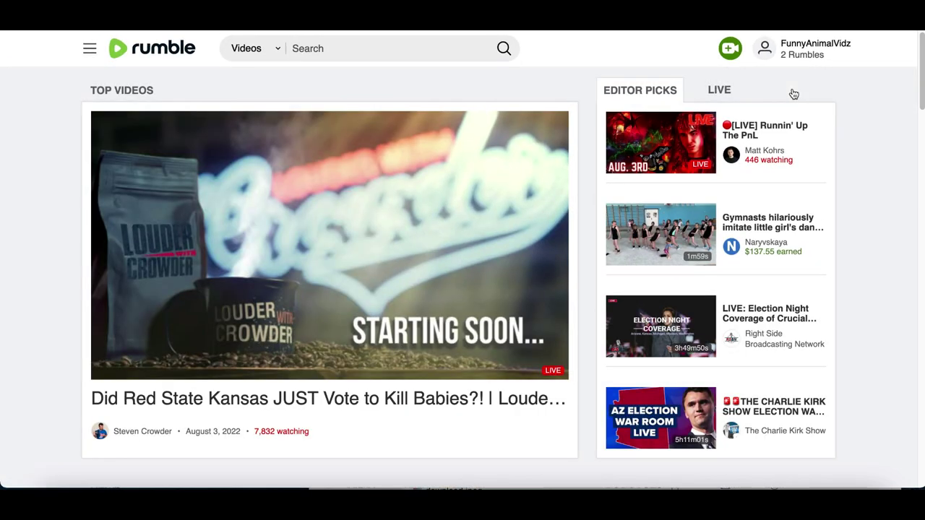
# Start a new video upload on Rumble with the downloaded file Add a heading.mp4
pyautogui.click(732, 57)
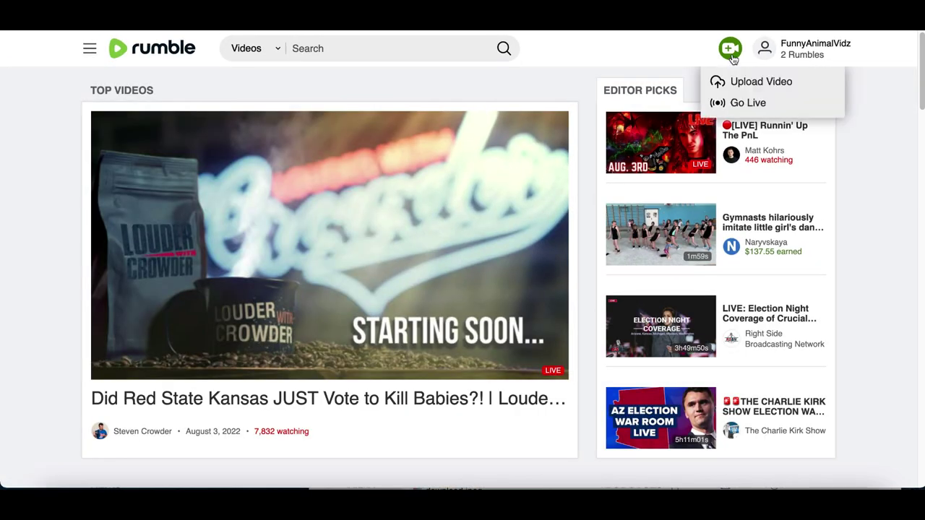
pyautogui.click(761, 83)
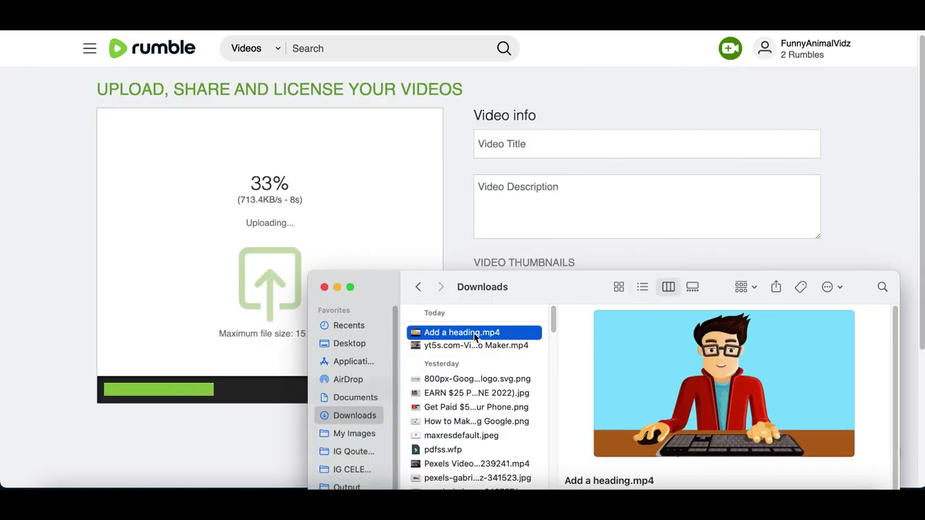
pyautogui.click(214, 263)
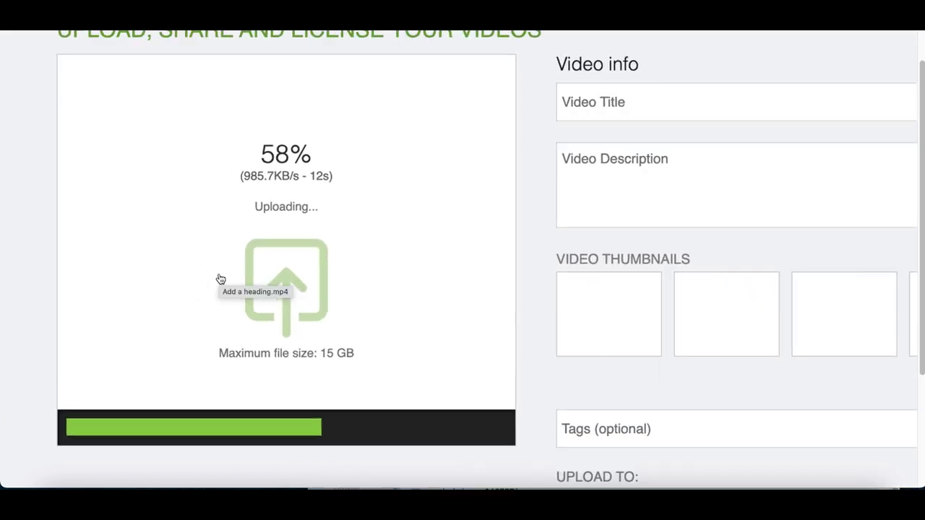
# Look over the upload form's video info, thumbnail, tag, channel and scheduling options
pyautogui.moveTo(454, 61); pyautogui.dragTo(483, 62)
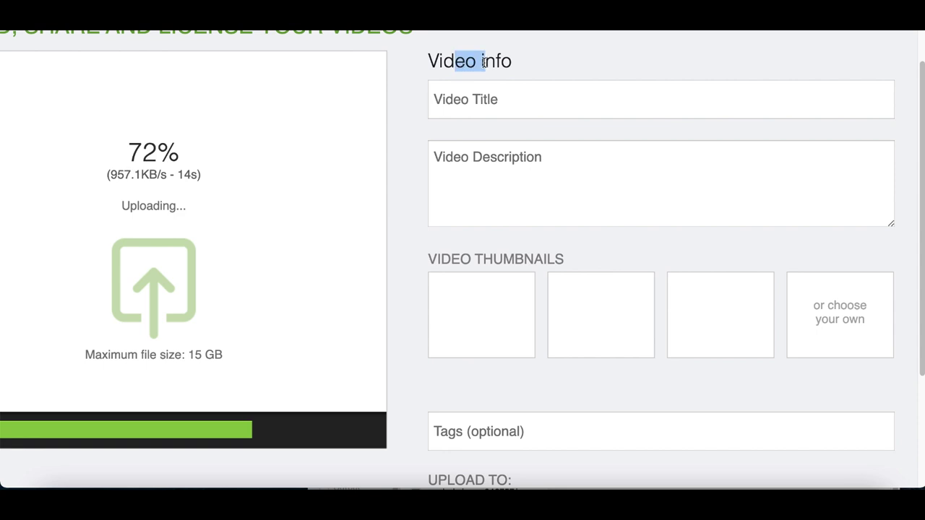
pyautogui.scroll(-1, 481, 164)
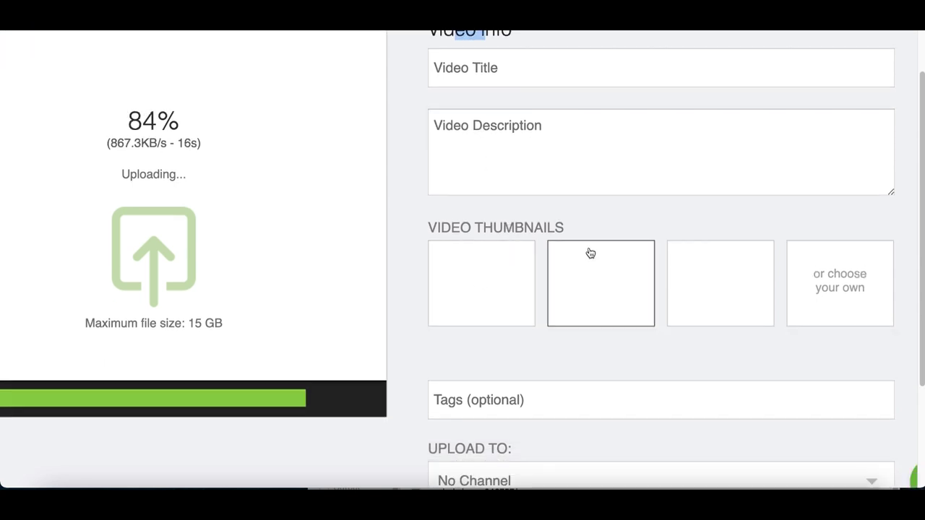
pyautogui.scroll(-1, 578, 275)
pyautogui.scroll(-4, 552, 307)
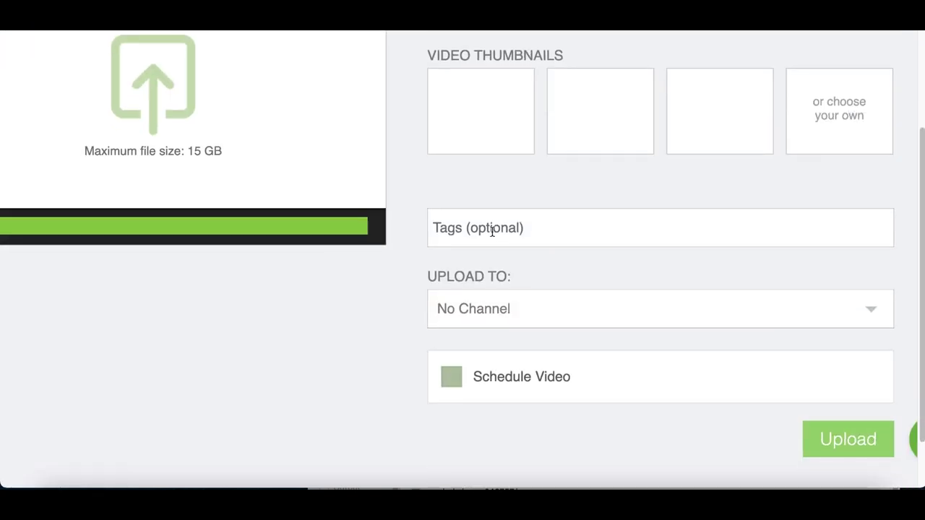
pyautogui.scroll(-1, 499, 226)
pyautogui.scroll(9, 499, 226)
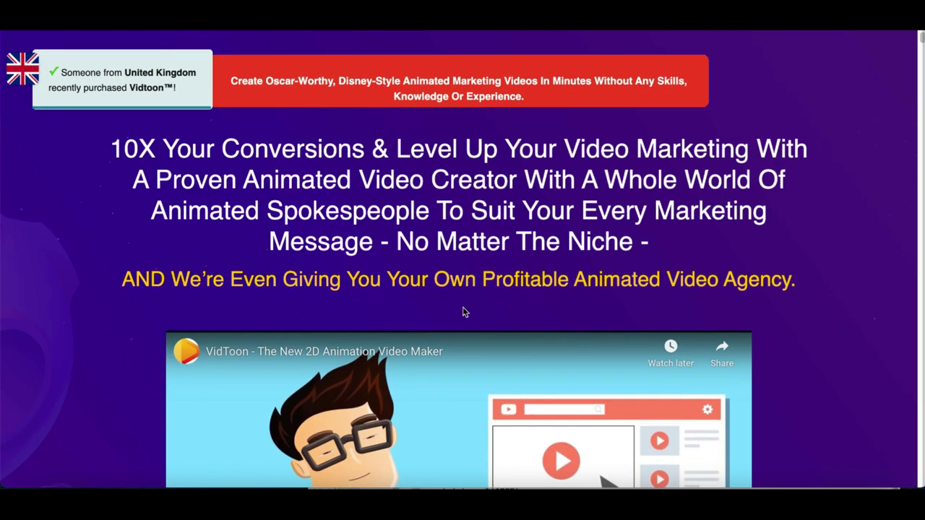
# Check the VidToon sales page and the Google results for "animated video maker", and select the web address of the Animaker result
pyautogui.scroll(-5, 463, 309)
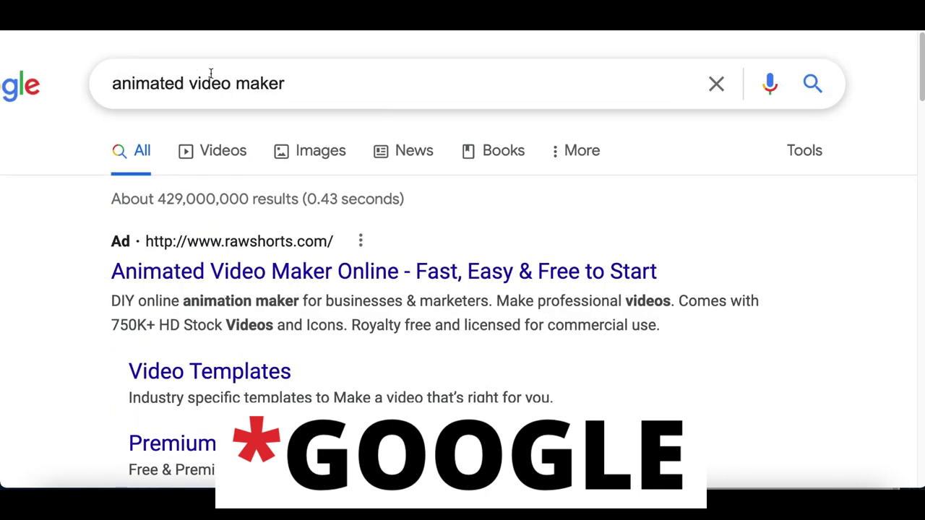
pyautogui.scroll(-10, 234, 124)
pyautogui.scroll(-2, 233, 124)
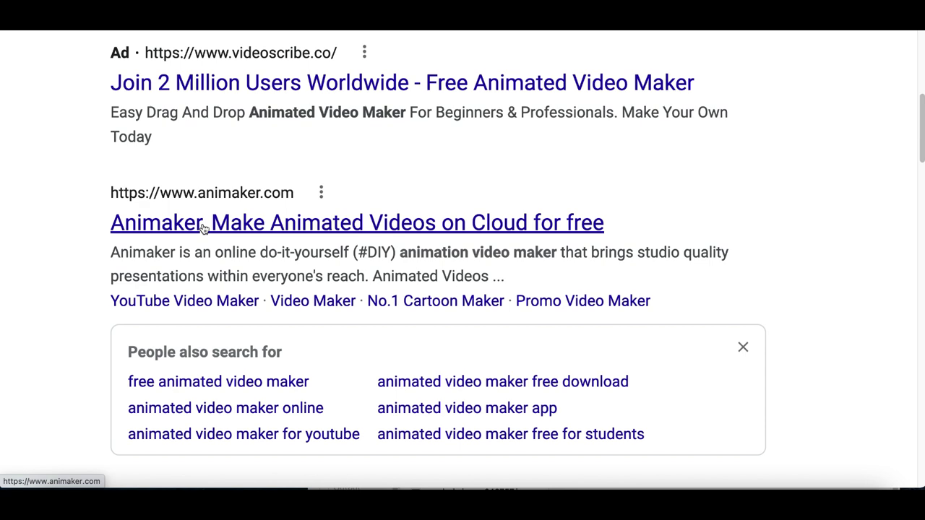
pyautogui.scroll(4, 205, 227)
pyautogui.scroll(-1, 205, 289)
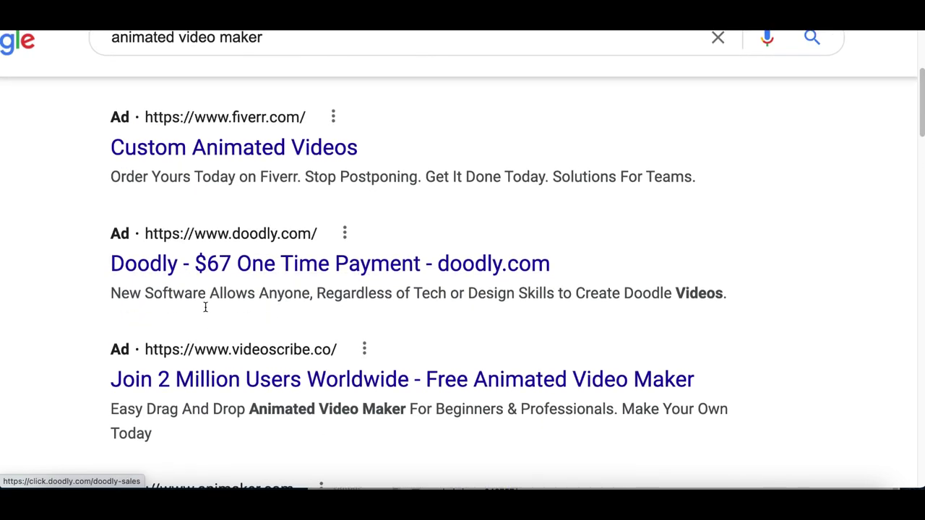
pyautogui.scroll(-4, 204, 241)
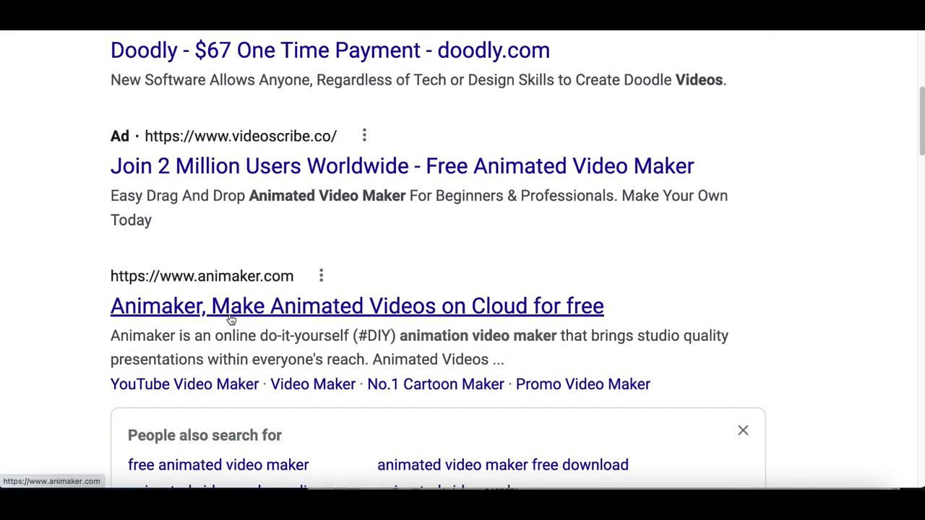
pyautogui.scroll(-1, 207, 303)
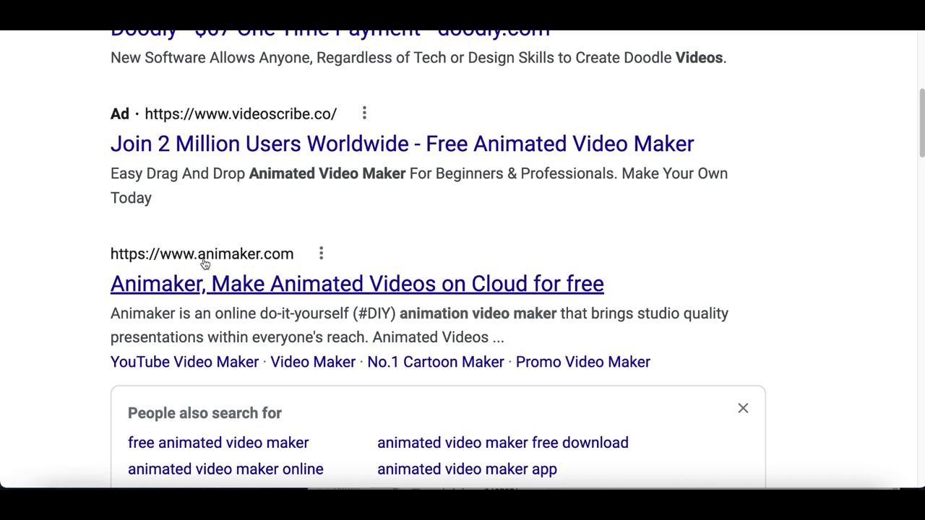
pyautogui.moveTo(89, 256); pyautogui.dragTo(295, 252)
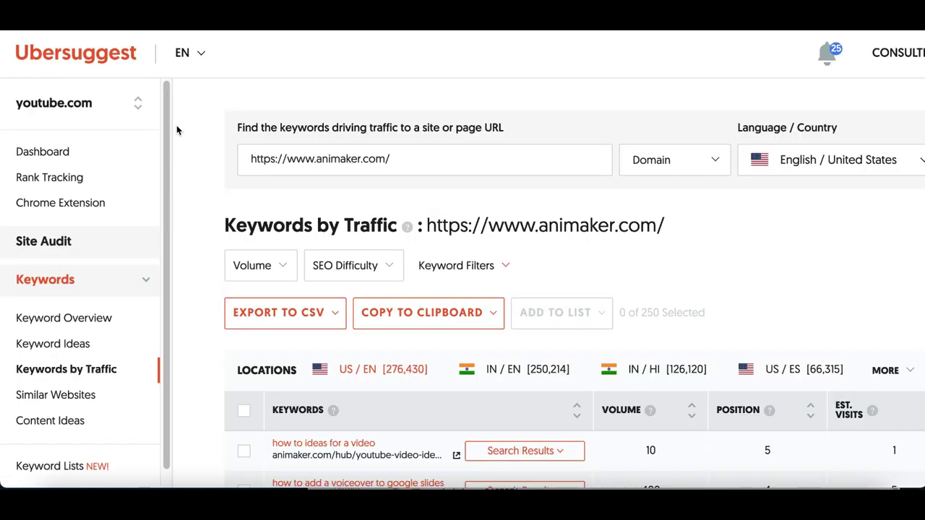
pyautogui.scroll(-3, 248, 251)
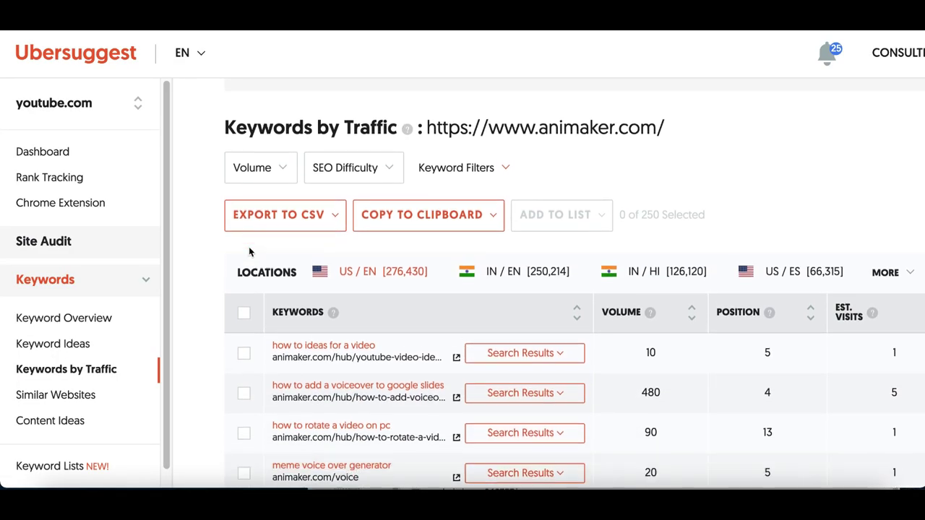
pyautogui.scroll(-2, 249, 253)
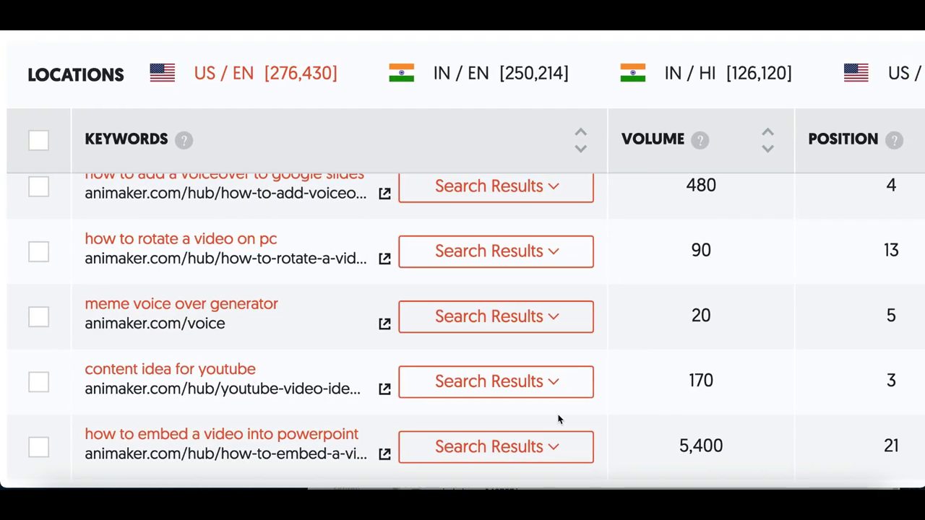
pyautogui.scroll(-3, 558, 419)
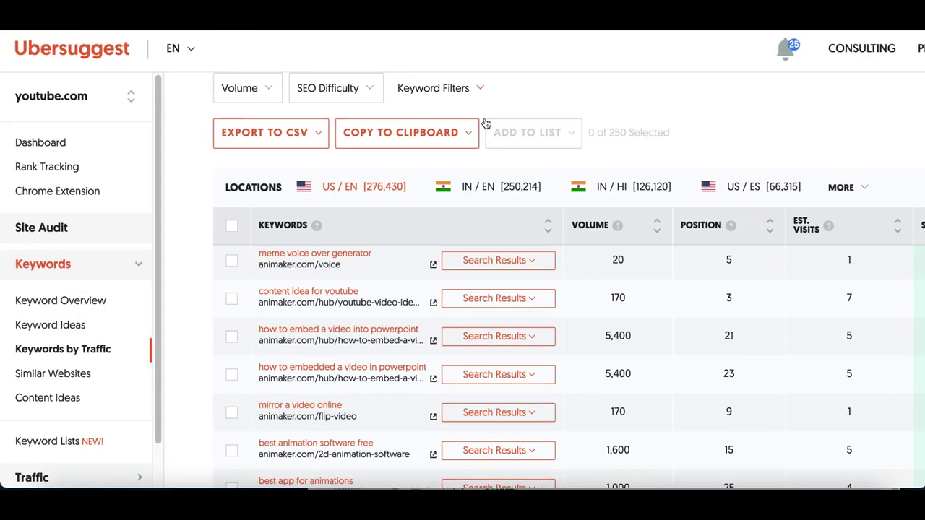
pyautogui.scroll(-2, 29, 289)
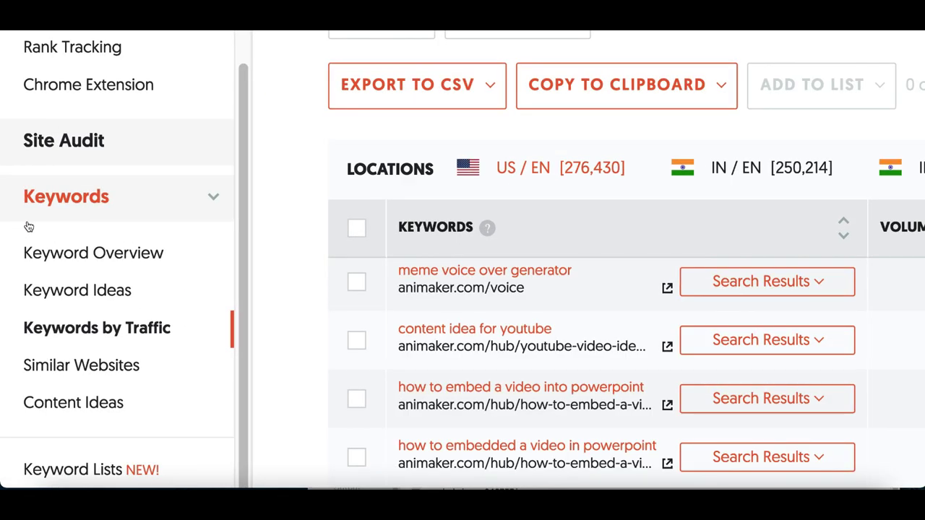
pyautogui.scroll(-2, 32, 274)
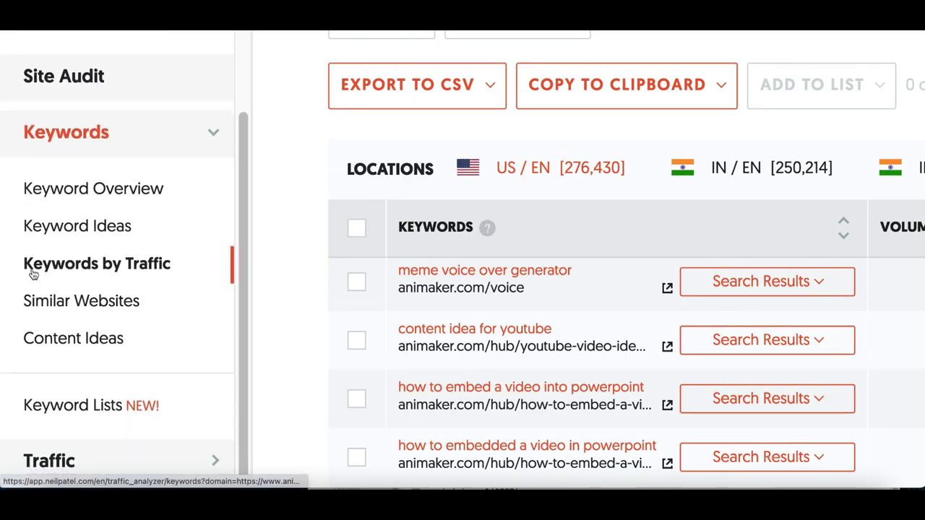
# Open the Keywords by Traffic report and compare its site URL with the Animaker address in the Google results
pyautogui.click(158, 264)
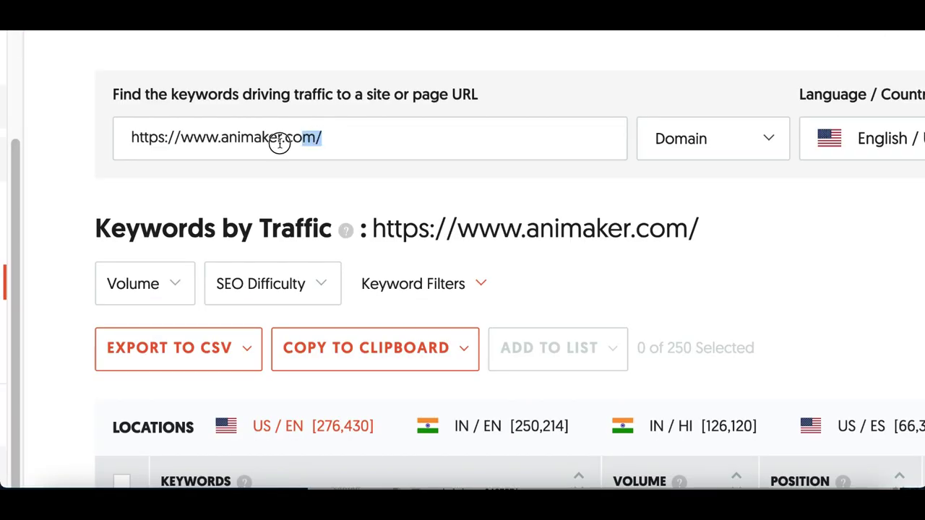
pyautogui.keyDown('shift'); pyautogui.click(147, 141); pyautogui.keyUp('shift')
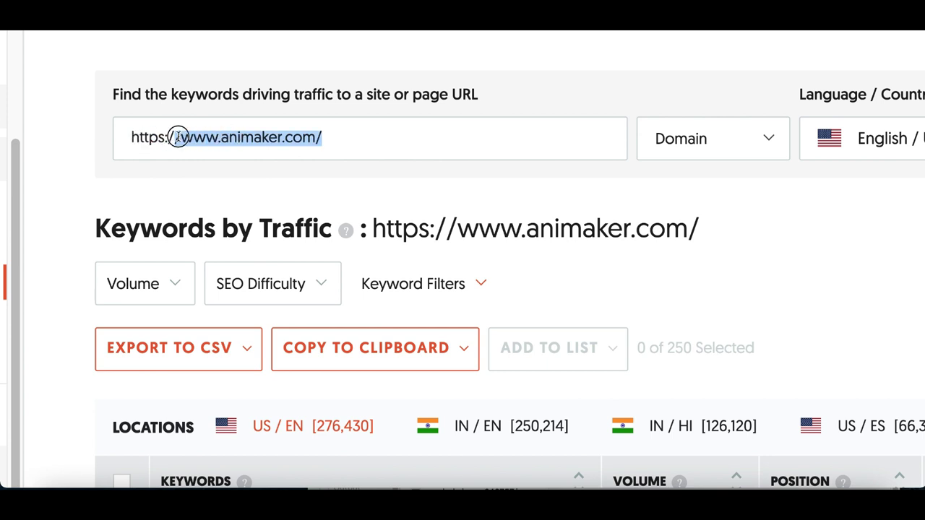
pyautogui.press('Right')
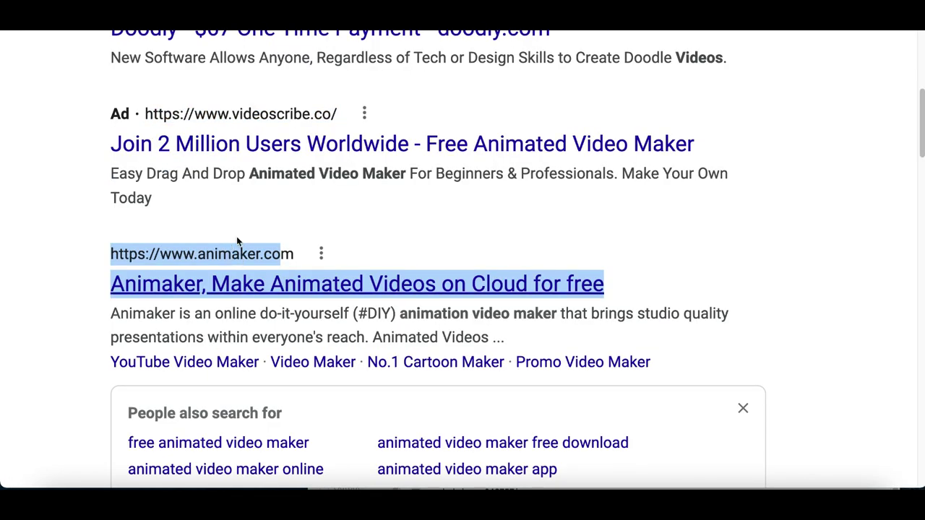
pyautogui.click(66, 271)
pyautogui.moveTo(210, 255); pyautogui.dragTo(111, 286)
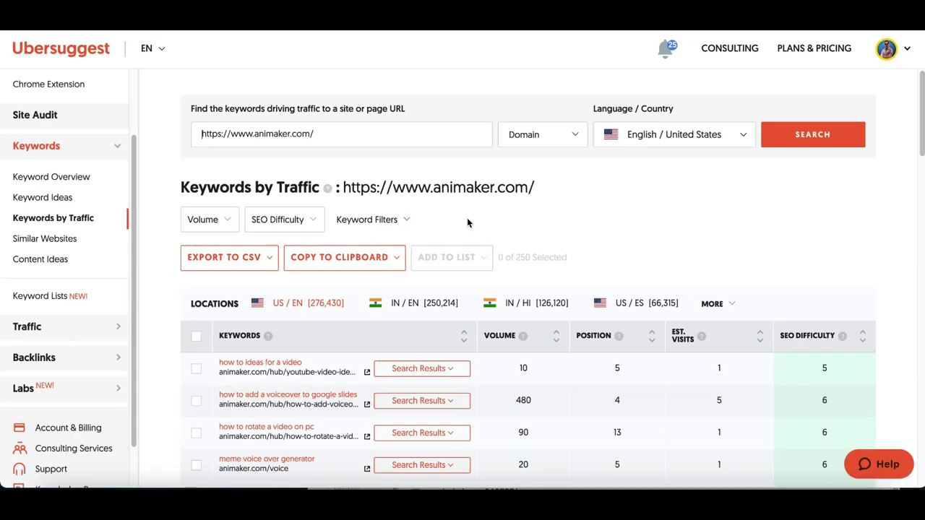
# Look through the Animaker keywords in the Keywords by Traffic report for animation-related search terms
pyautogui.scroll(-3, 441, 243)
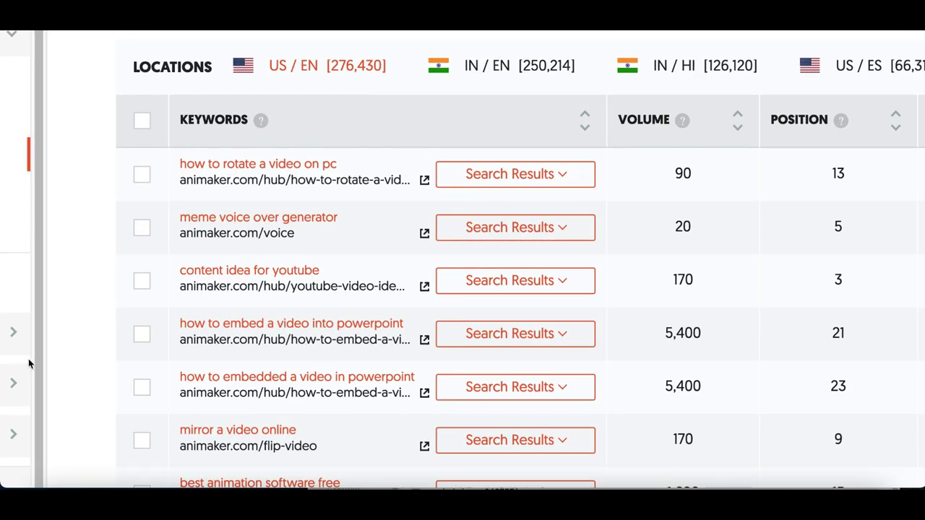
pyautogui.scroll(-2, 75, 378)
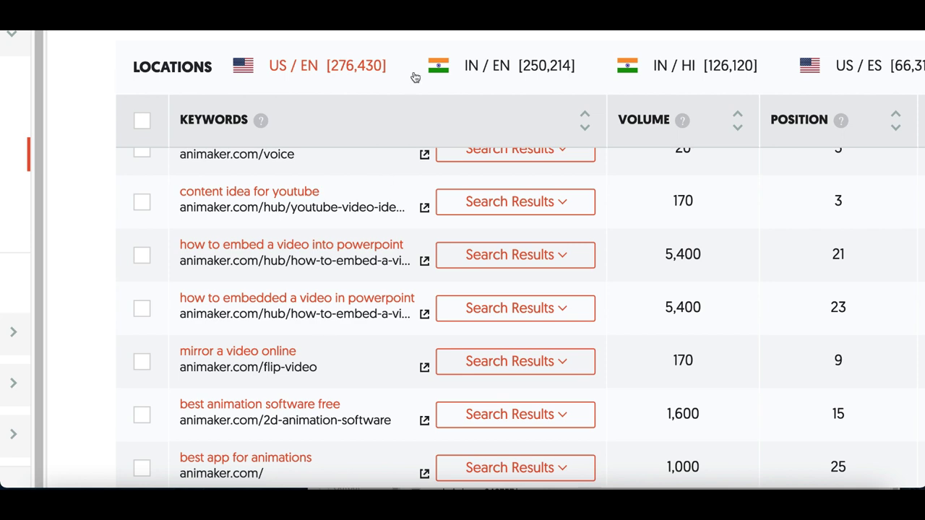
pyautogui.scroll(-4, 403, 78)
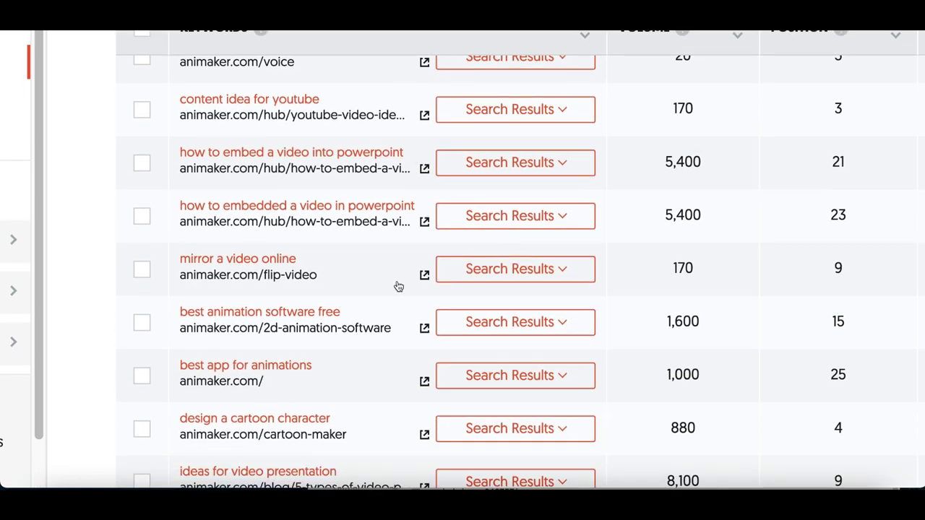
pyautogui.scroll(-1, 381, 329)
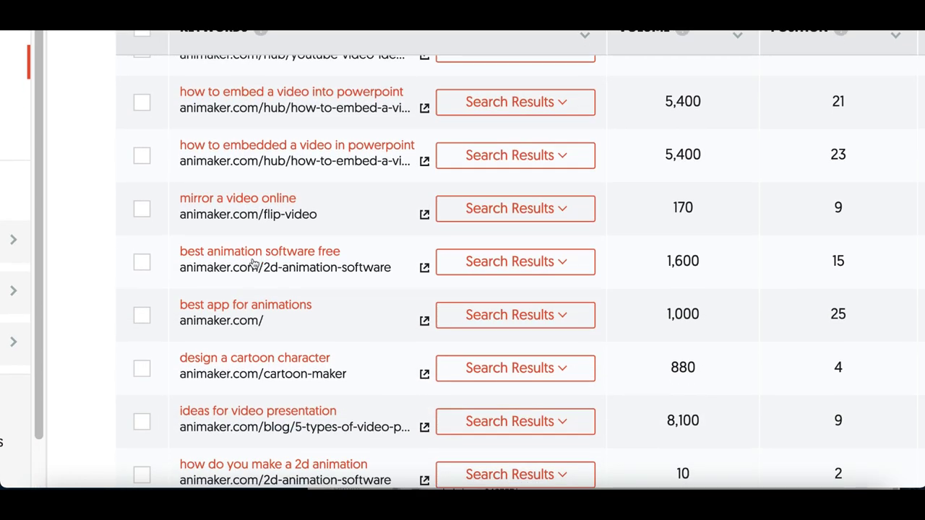
pyautogui.scroll(-1, 306, 311)
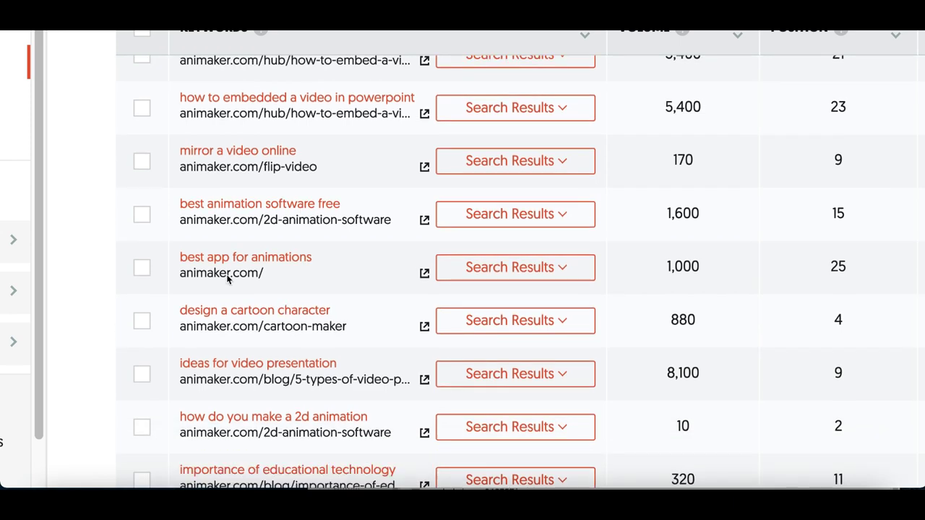
pyautogui.scroll(-1, 268, 277)
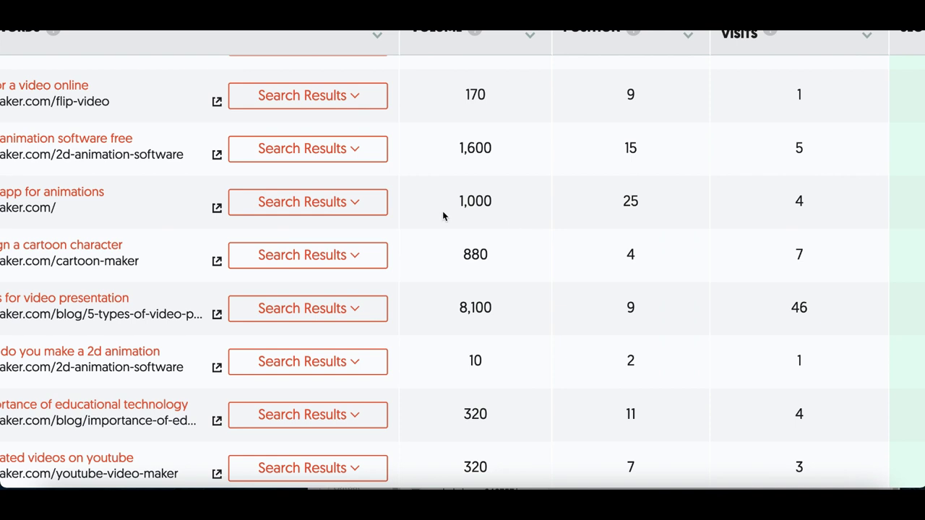
# Compare the search volumes of the animation and video keywords, such as "best animation software free" and "ideas for video presentation"
pyautogui.moveTo(461, 201); pyautogui.dragTo(510, 200)
pyautogui.moveTo(444, 149); pyautogui.dragTo(521, 150)
pyautogui.scroll(1, 521, 150)
pyautogui.moveTo(456, 150); pyautogui.dragTo(501, 158)
pyautogui.scroll(1, 501, 153)
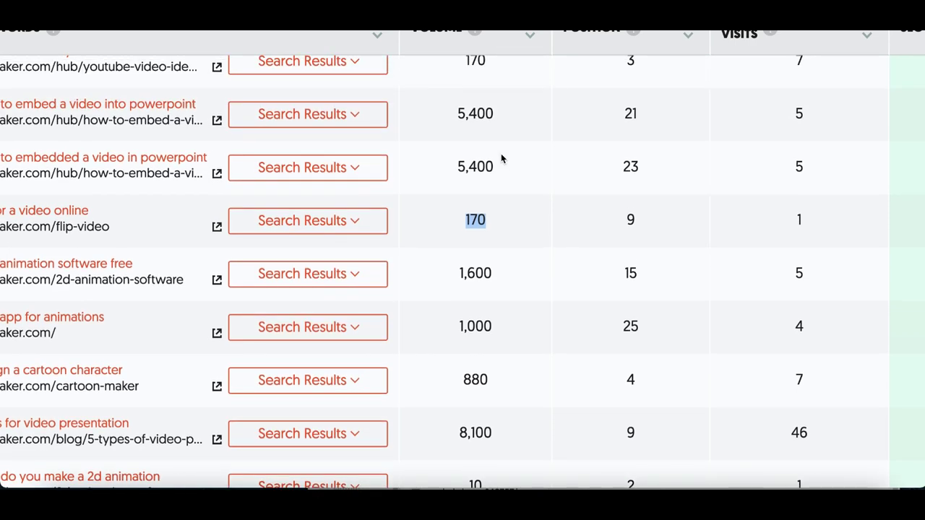
pyautogui.scroll(-2, 381, 158)
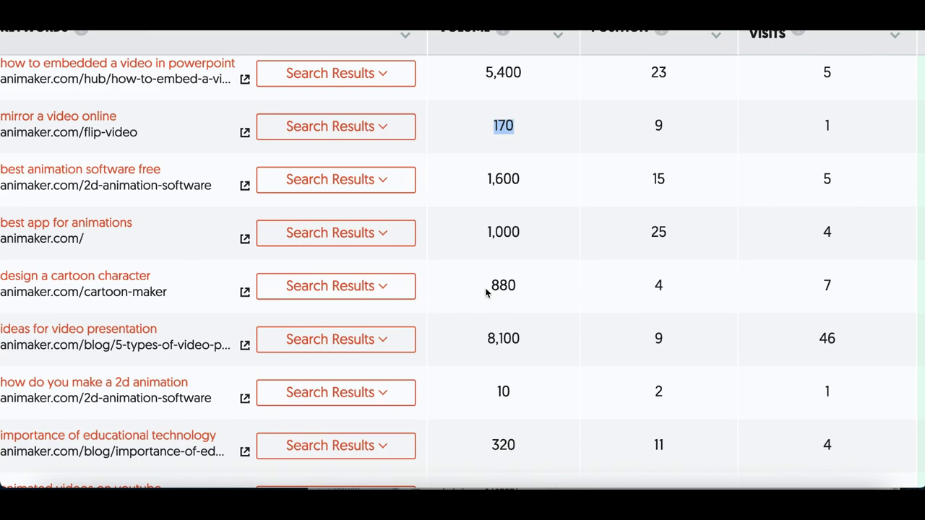
pyautogui.moveTo(483, 354); pyautogui.dragTo(562, 339)
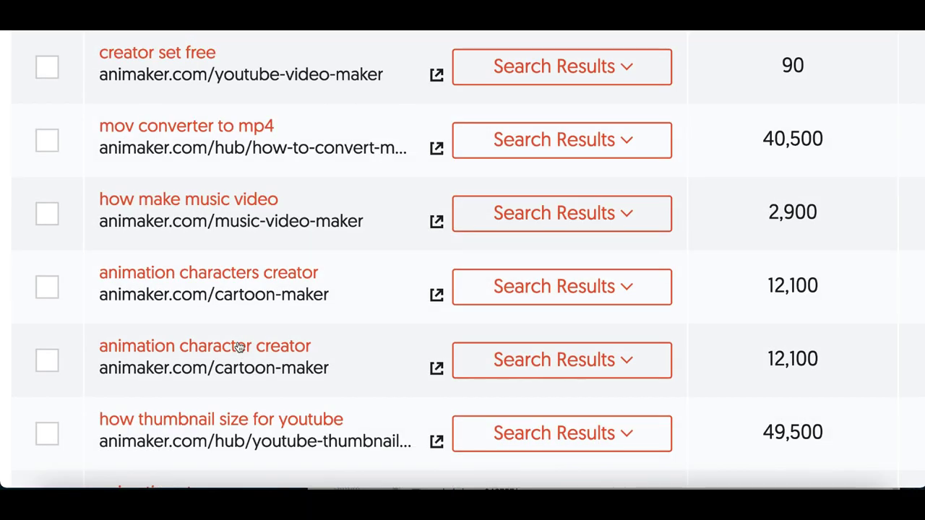
# Check the search volume and SEO difficulty of the keyword "animation character creator" and select the keyword text
pyautogui.scroll(-2, 241, 345)
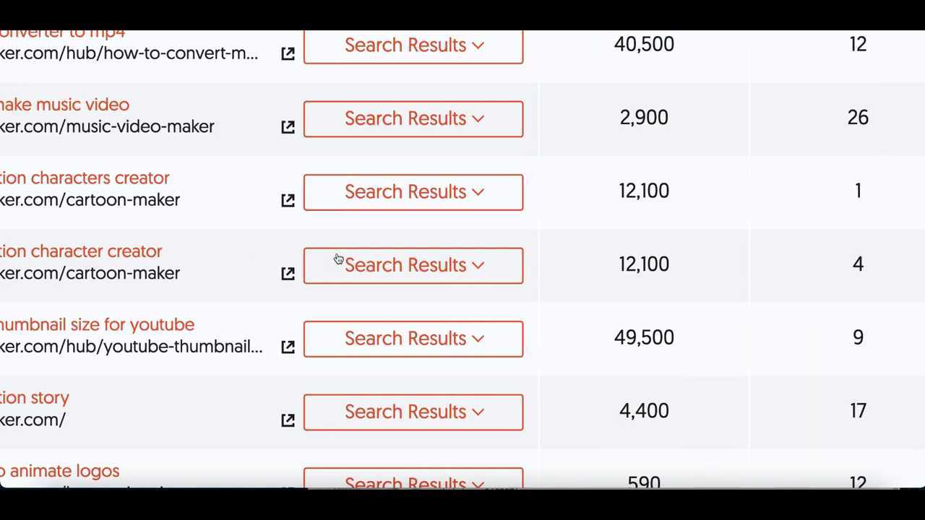
pyautogui.moveTo(535, 277); pyautogui.dragTo(616, 264)
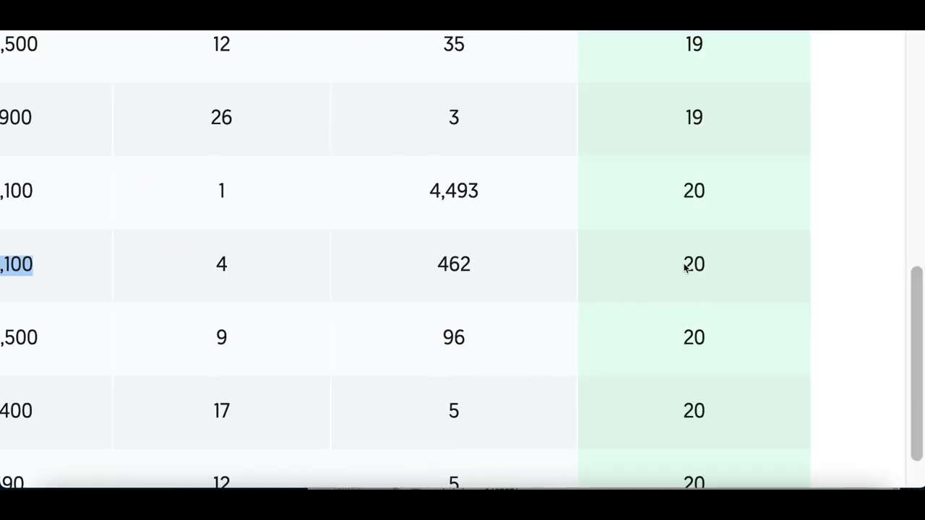
pyautogui.click(764, 261)
pyautogui.click(698, 270)
pyautogui.doubleClick(698, 271)
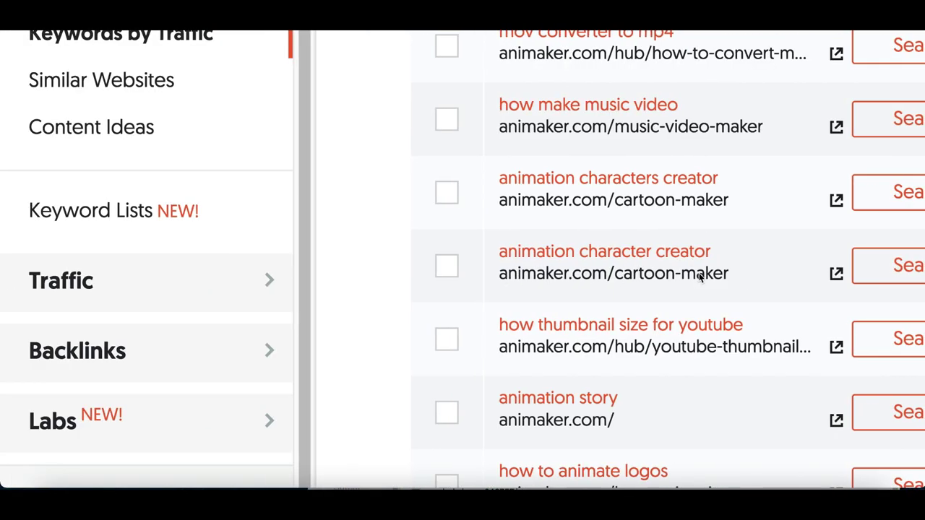
pyautogui.moveTo(588, 261); pyautogui.dragTo(331, 264)
pyautogui.click(661, 250)
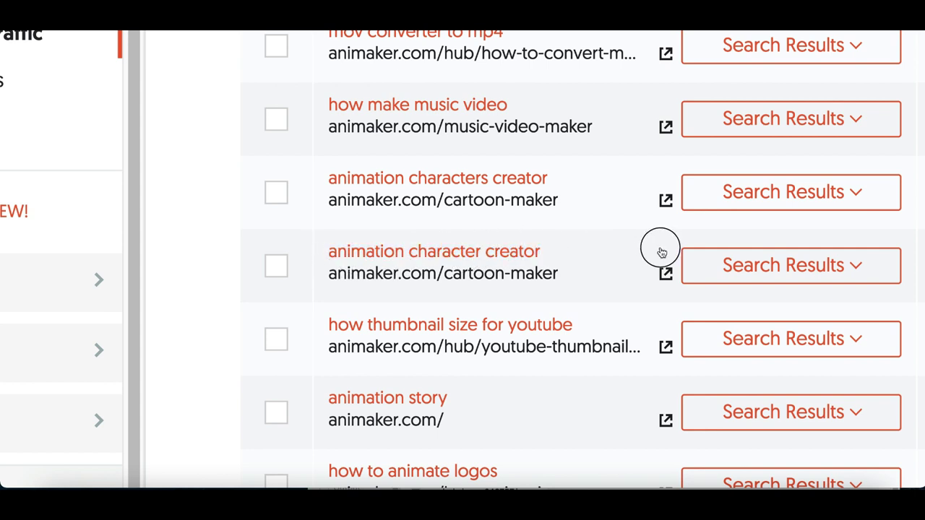
pyautogui.doubleClick(397, 277)
pyautogui.moveTo(541, 252); pyautogui.dragTo(467, 250)
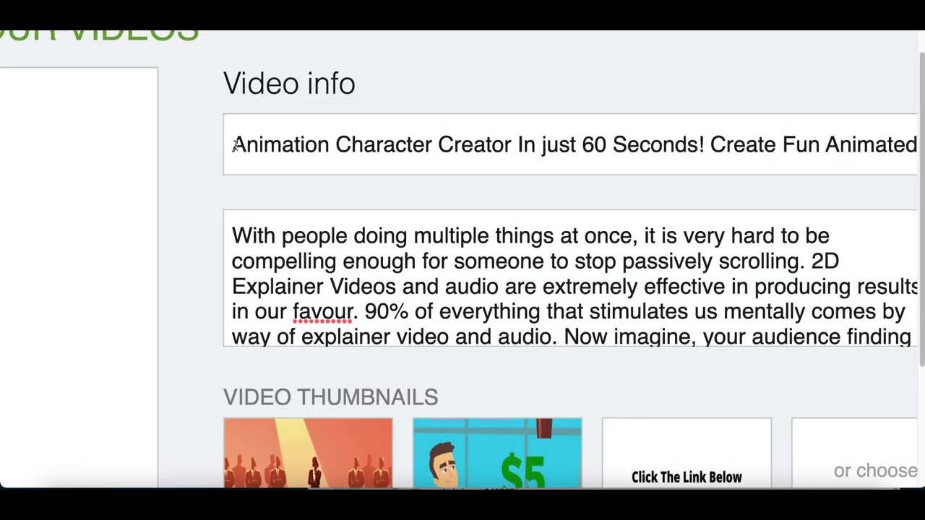
# Review the Rumble video title built on "Animation Character Creator" and correct its last word to "Minutes"
pyautogui.moveTo(233, 145); pyautogui.dragTo(510, 146)
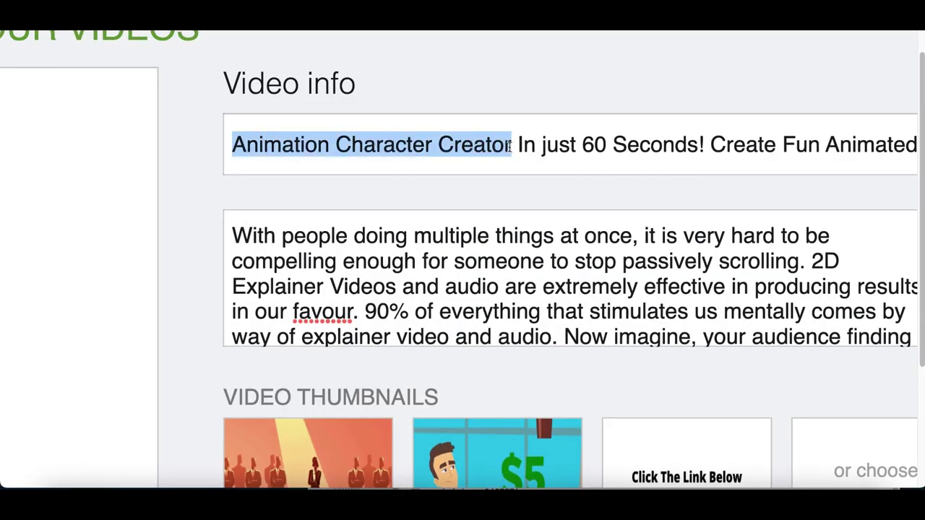
pyautogui.hscroll(3, 560, 188)
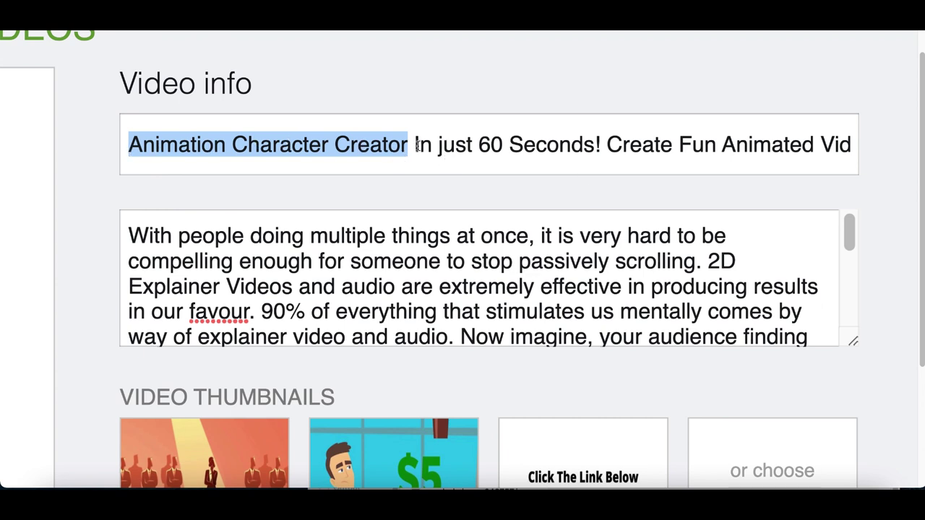
pyautogui.moveTo(466, 144); pyautogui.dragTo(862, 164)
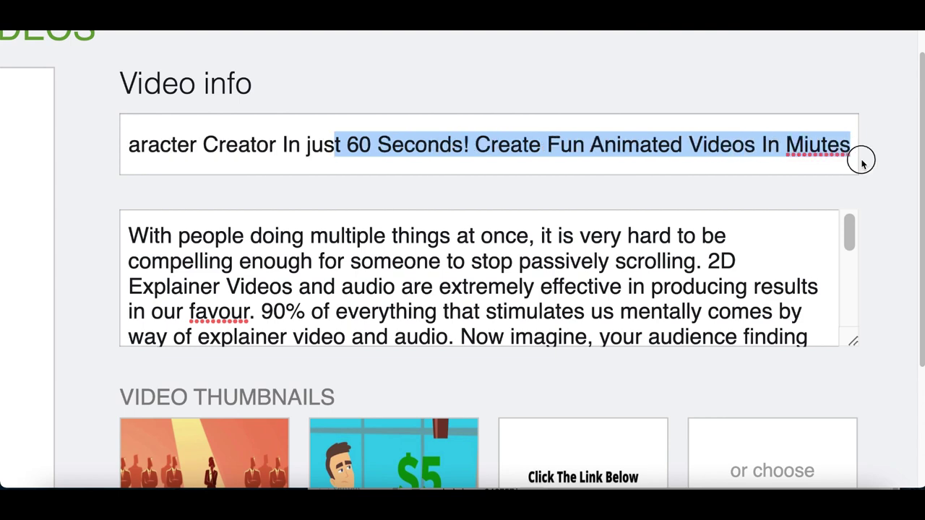
pyautogui.click(804, 144)
pyautogui.write('n')
# Read over the video description and look through the VidToon sales page for the text it is based on
pyautogui.scroll(-5, 452, 241)
pyautogui.scroll(-3, 452, 241)
pyautogui.scroll(6, 452, 241)
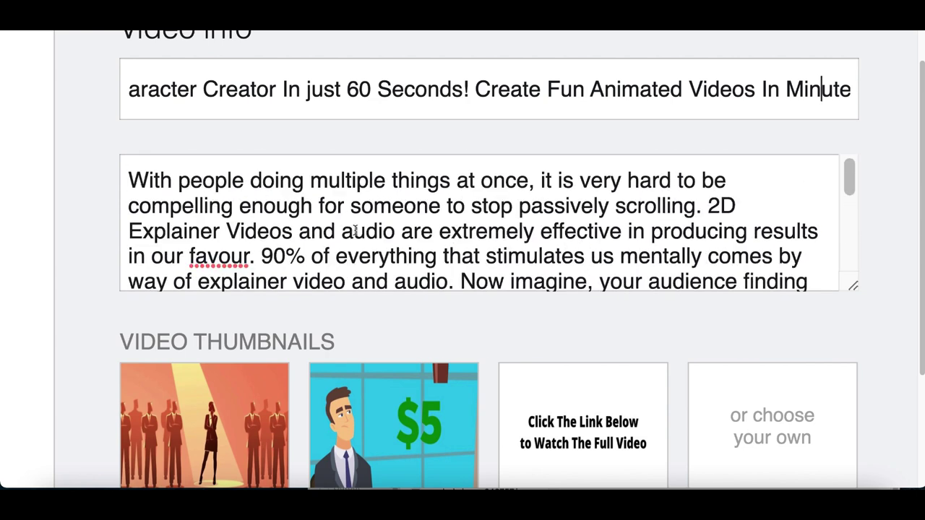
pyautogui.scroll(-3, 355, 230)
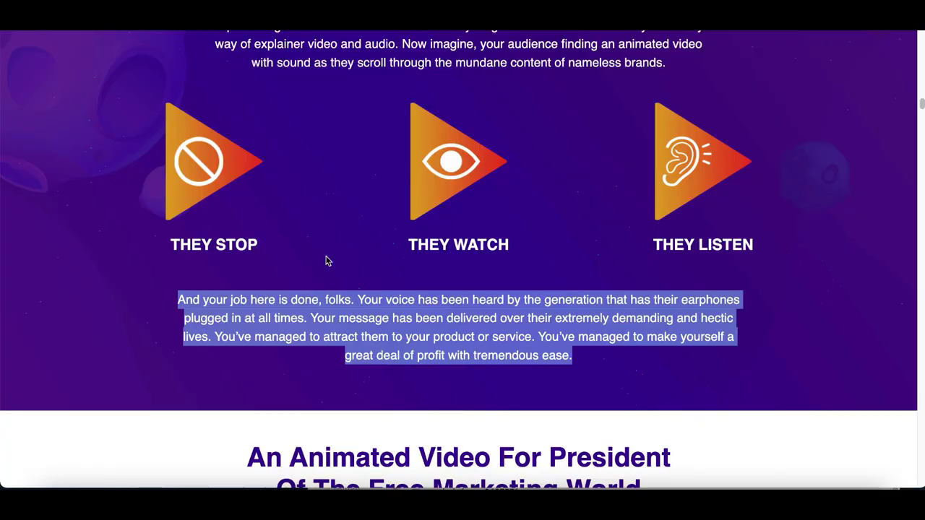
pyautogui.scroll(2, 326, 261)
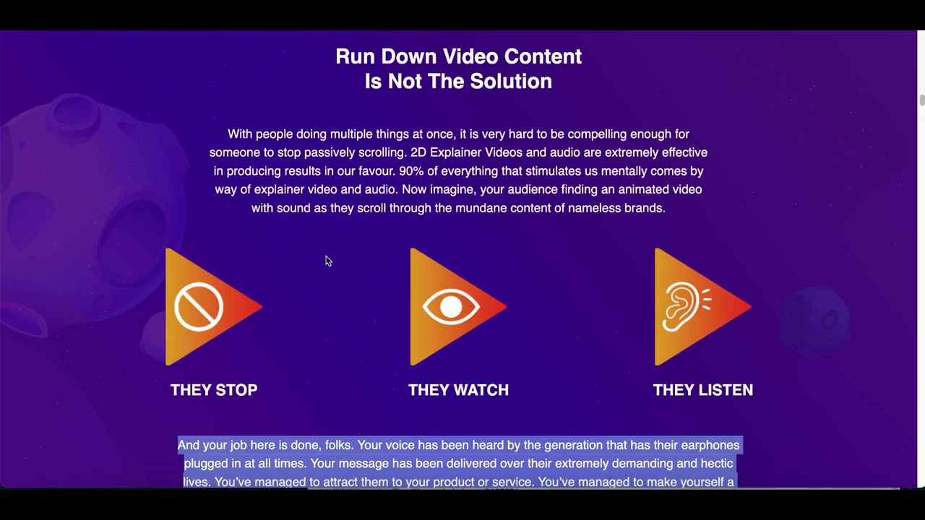
pyautogui.scroll(-15, 326, 261)
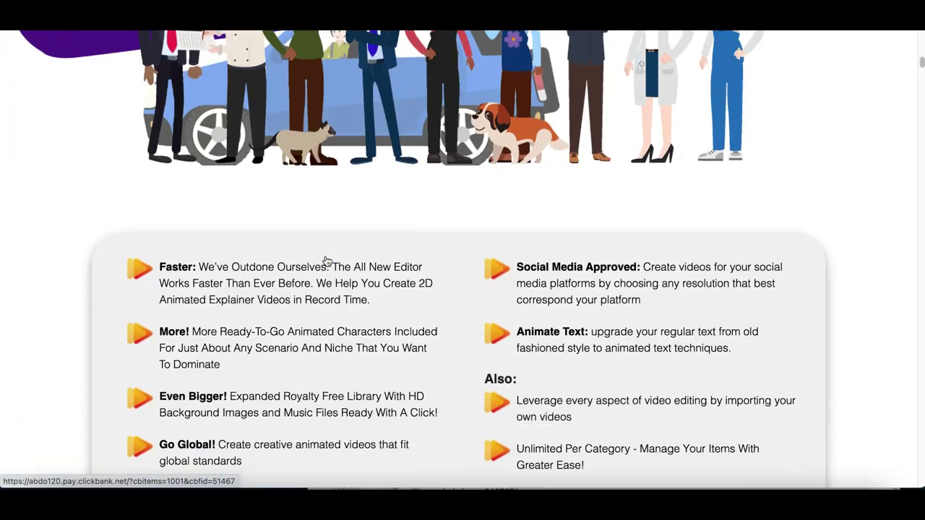
pyautogui.scroll(-15, 326, 261)
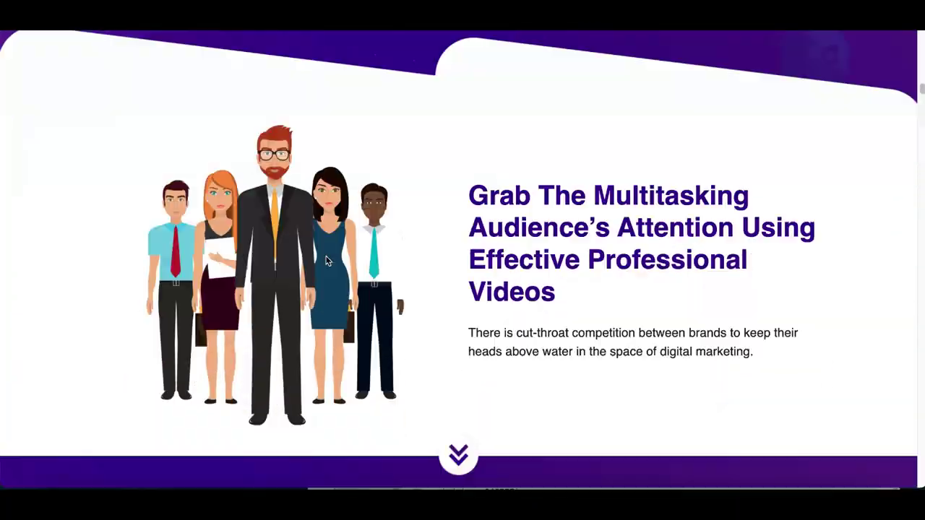
# Copy the paragraph under "Run Down Video Content Is Not The Solution" from the VidToon sales page
pyautogui.scroll(-5, 326, 261)
pyautogui.moveTo(230, 237); pyautogui.dragTo(723, 322)
pyautogui.rightClick(491, 251)
pyautogui.press('Escape')
pyautogui.scroll(-6, 456, 258)
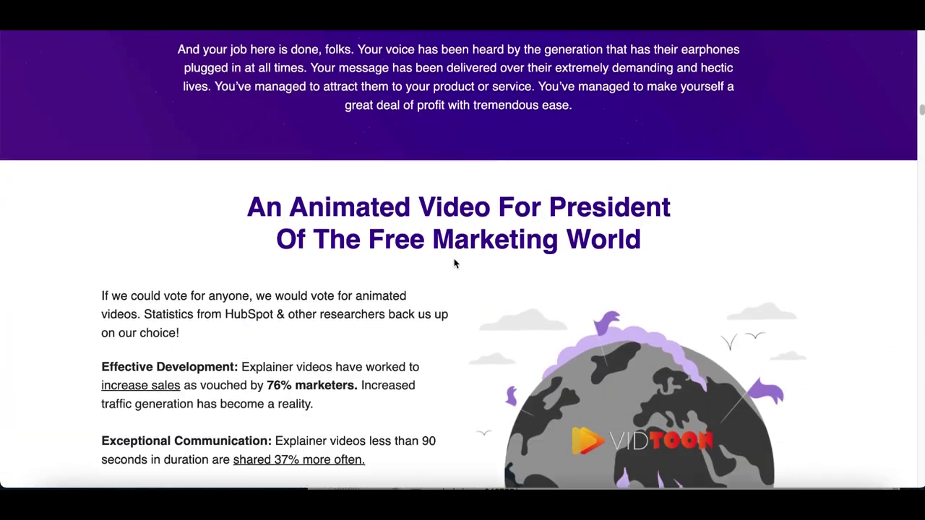
pyautogui.scroll(8, 455, 263)
pyautogui.scroll(-10, 455, 263)
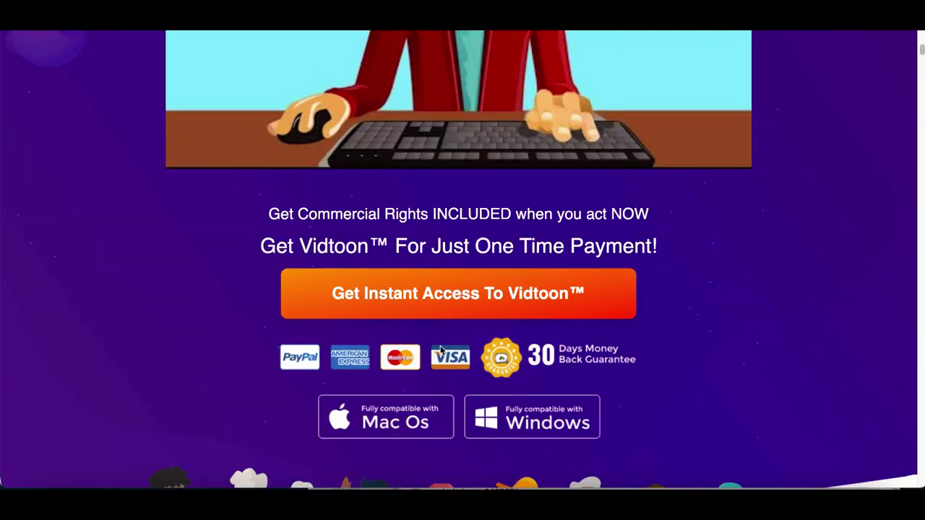
pyautogui.scroll(11, 454, 371)
pyautogui.scroll(-5, 455, 371)
pyautogui.scroll(1, 426, 253)
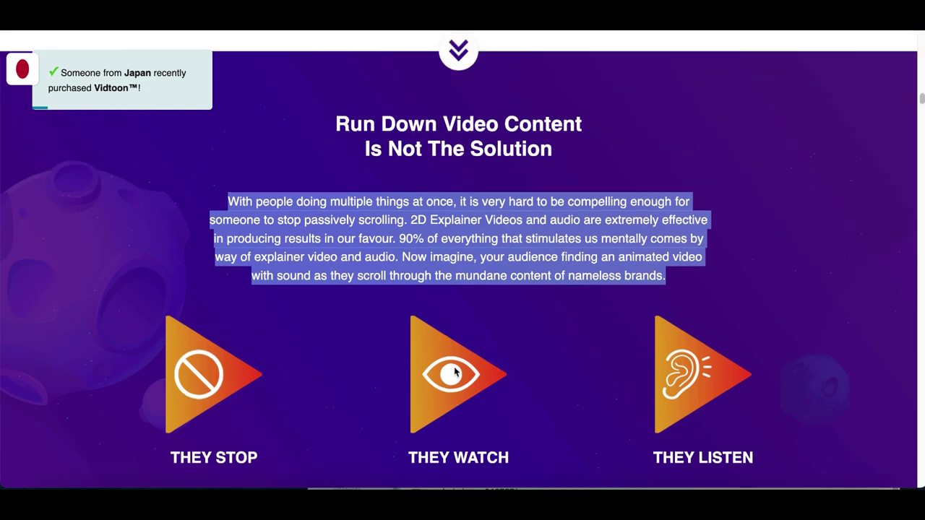
pyautogui.rightClick(417, 214)
pyautogui.click(435, 239)
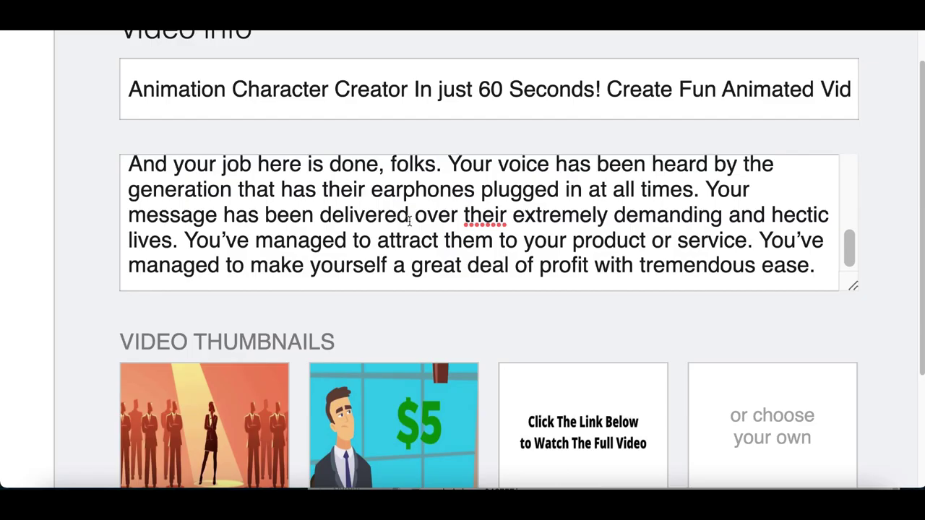
# Enter the video tags "animation, Video Maker, Character Creator, cartoons, marketing, business" on the Rumble upload form
pyautogui.scroll(10, 410, 221)
pyautogui.scroll(-9, 99, 353)
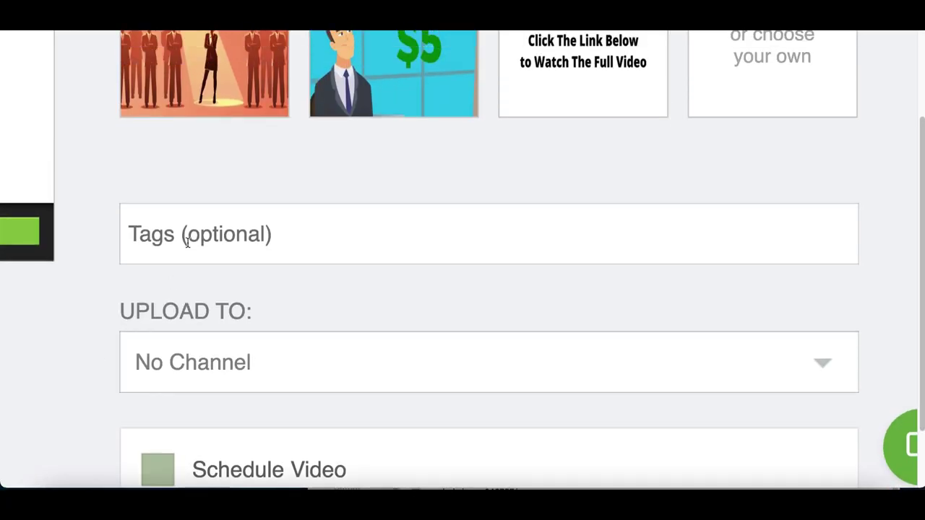
pyautogui.click(186, 243)
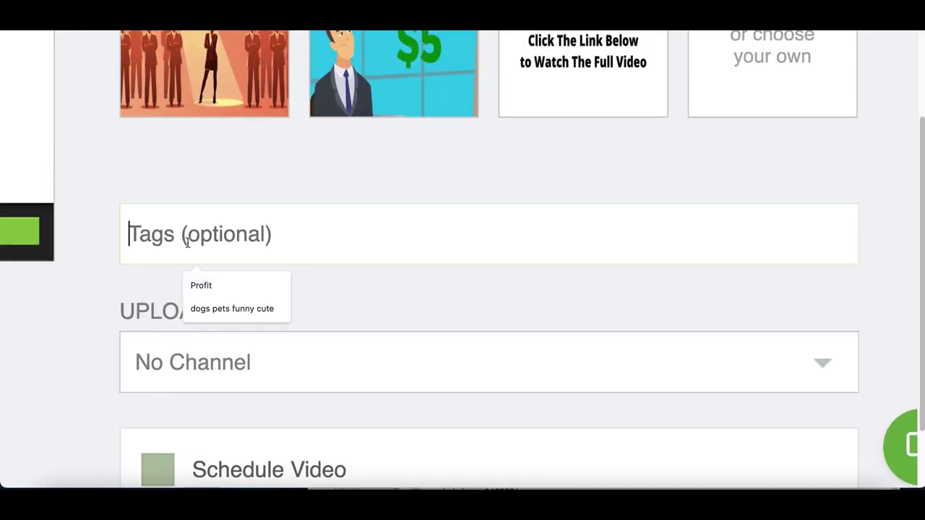
pyautogui.write('anim')
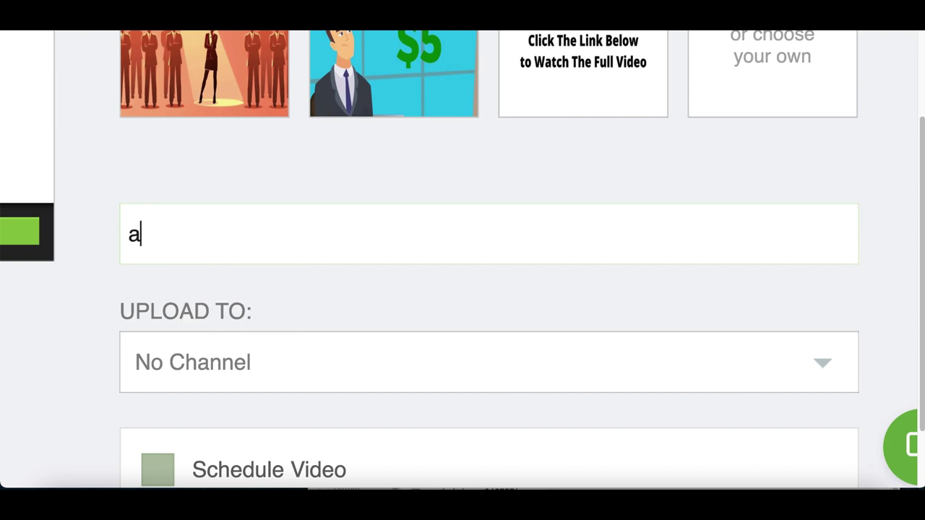
pyautogui.write('ation,')
pyautogui.moveTo(329, 279); pyautogui.dragTo(838, 284)
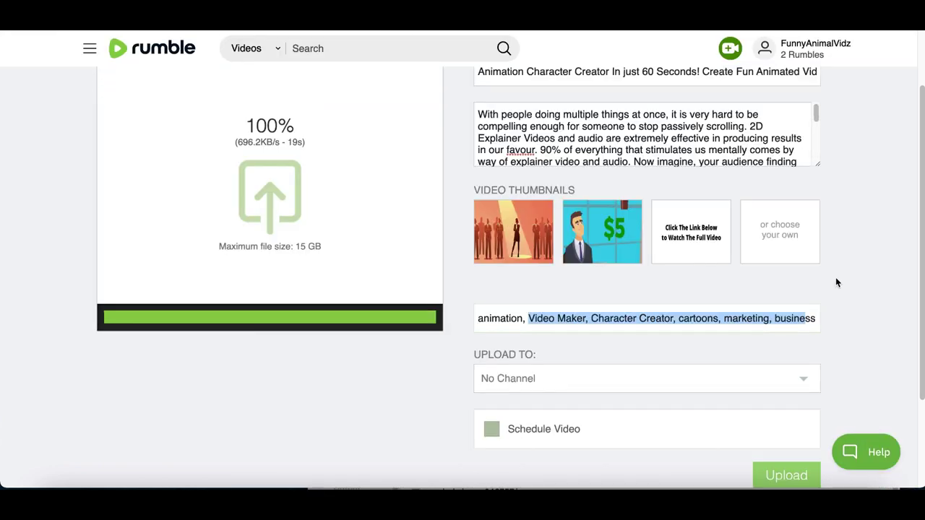
# Review the upload form and insert two blank lines at the start of the video description
pyautogui.scroll(1, 368, 232)
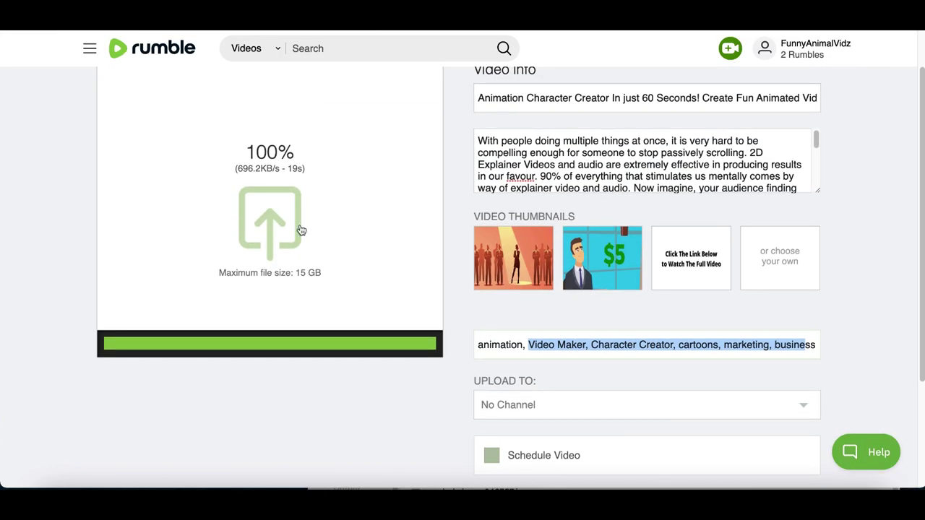
pyautogui.scroll(3, 315, 207)
pyautogui.scroll(5, 404, 131)
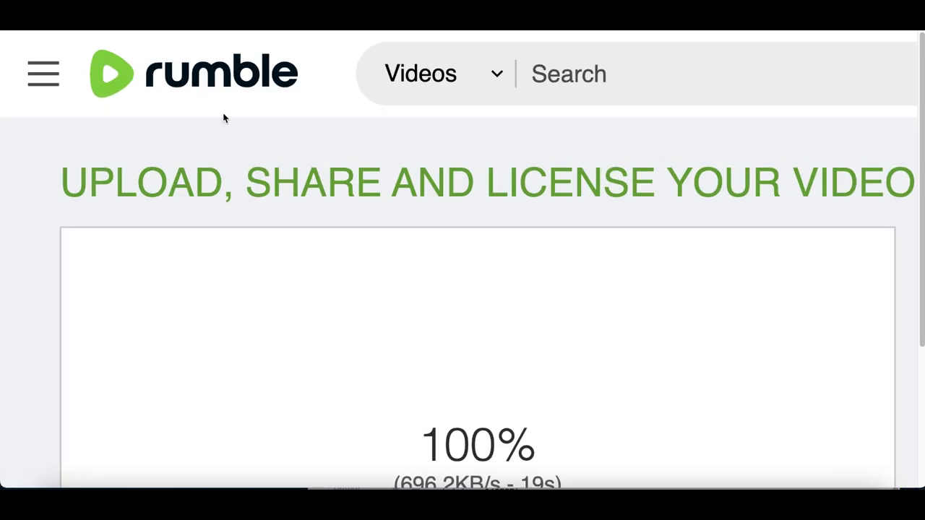
pyautogui.scroll(-5, 224, 118)
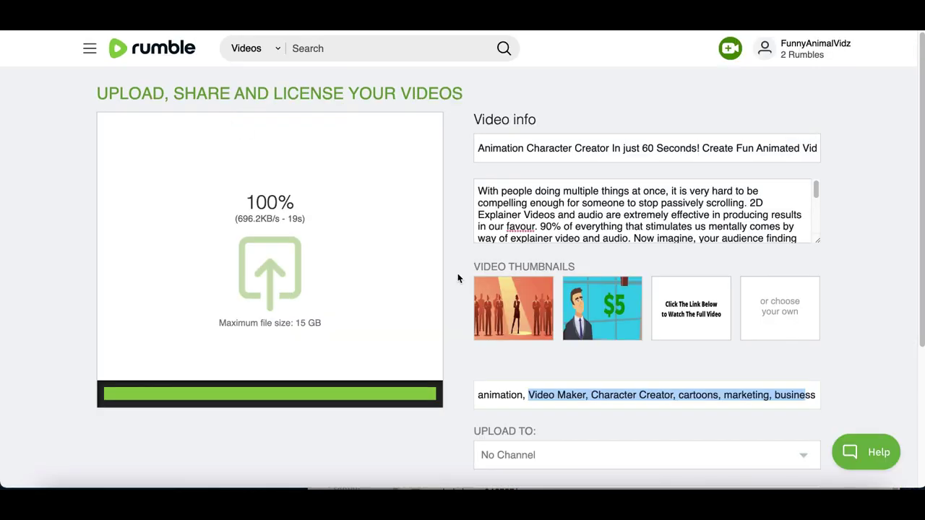
pyautogui.click(480, 191)
pyautogui.press('Return')
pyautogui.press('Return')
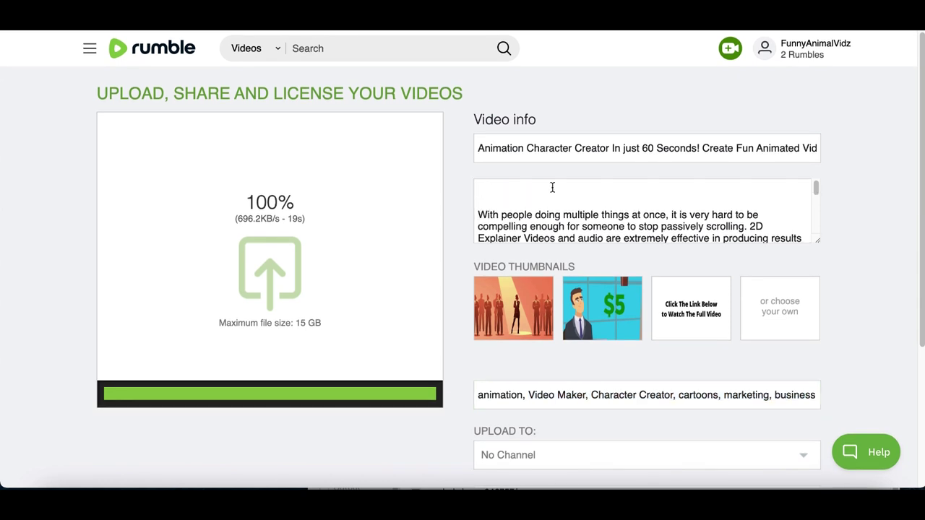
pyautogui.scroll(5, 611, 188)
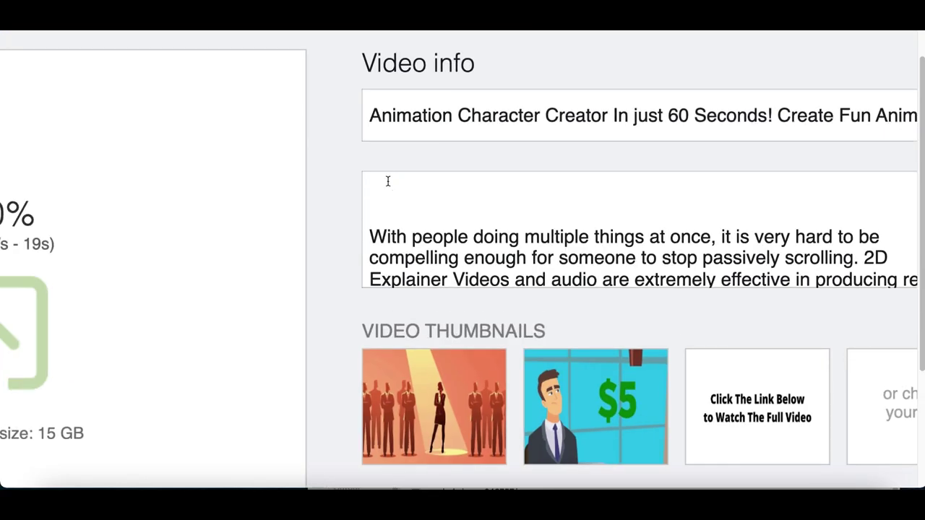
# Add the line "To watch the Full video Click Here -" at the start of the video description
pyautogui.write('To wa')
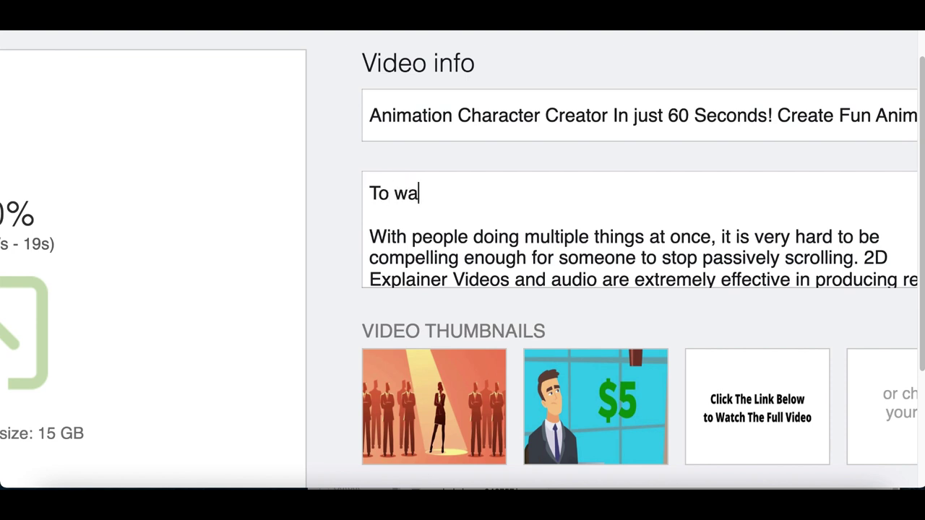
pyautogui.write('tch te')
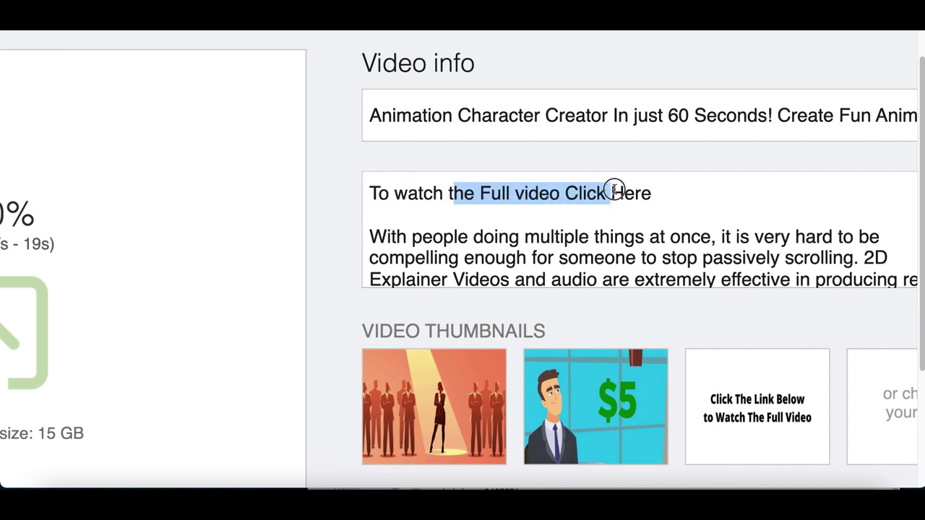
pyautogui.moveTo(613, 190); pyautogui.dragTo(654, 193)
pyautogui.click(594, 193)
pyautogui.click(674, 194)
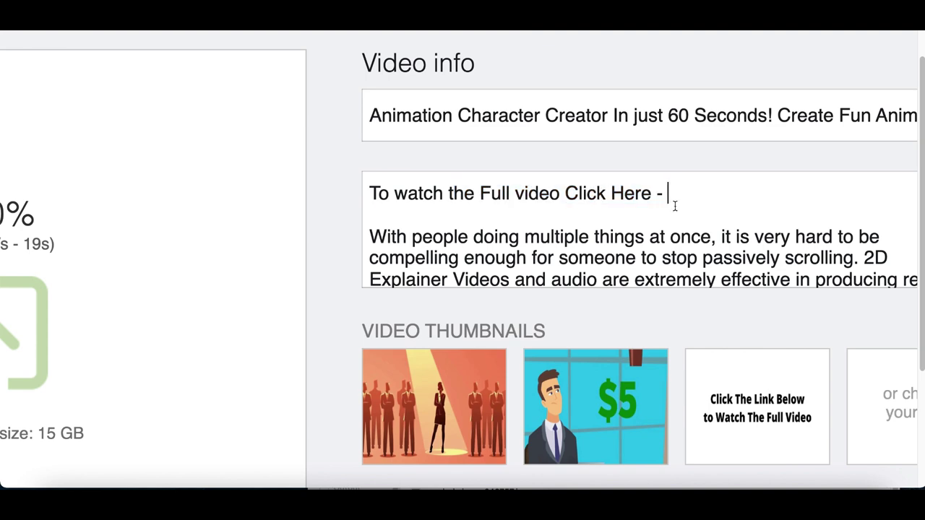
pyautogui.click(145, 503)
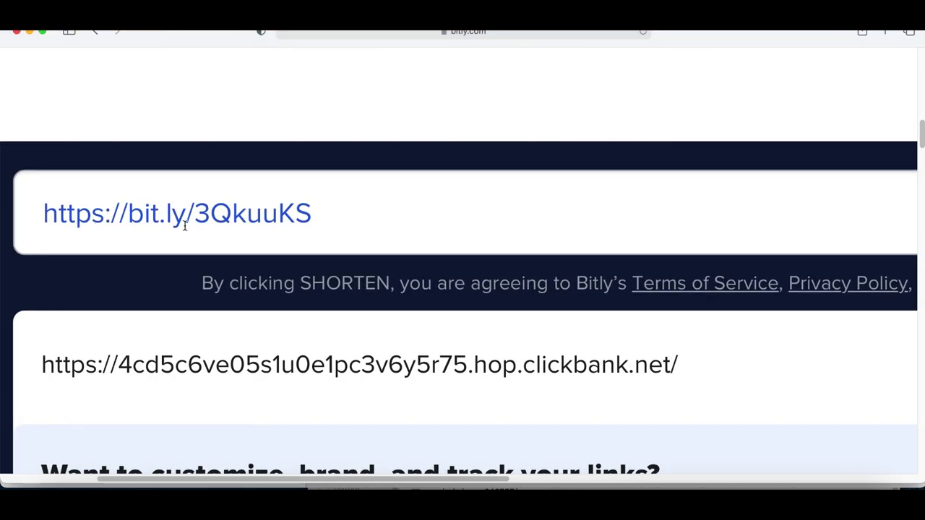
pyautogui.hscroll(7, 372, 223)
pyautogui.click(751, 216)
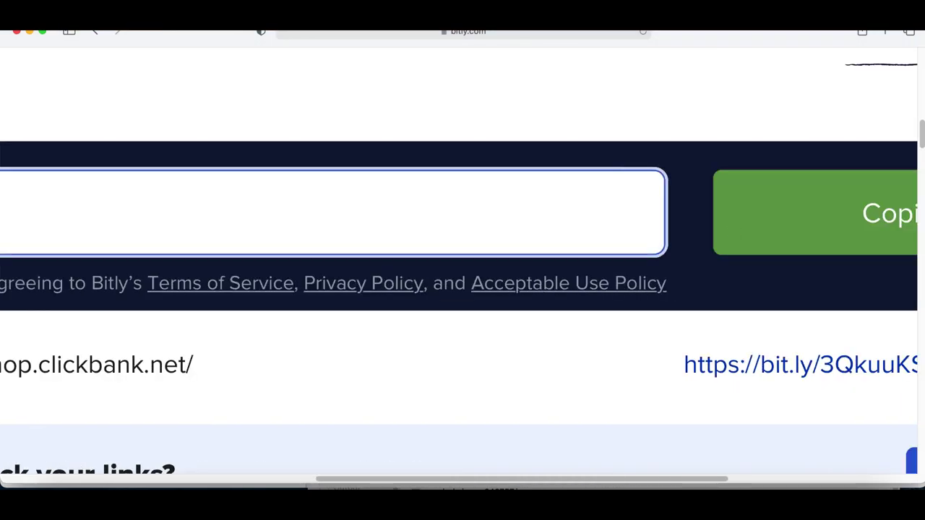
pyautogui.click(190, 502)
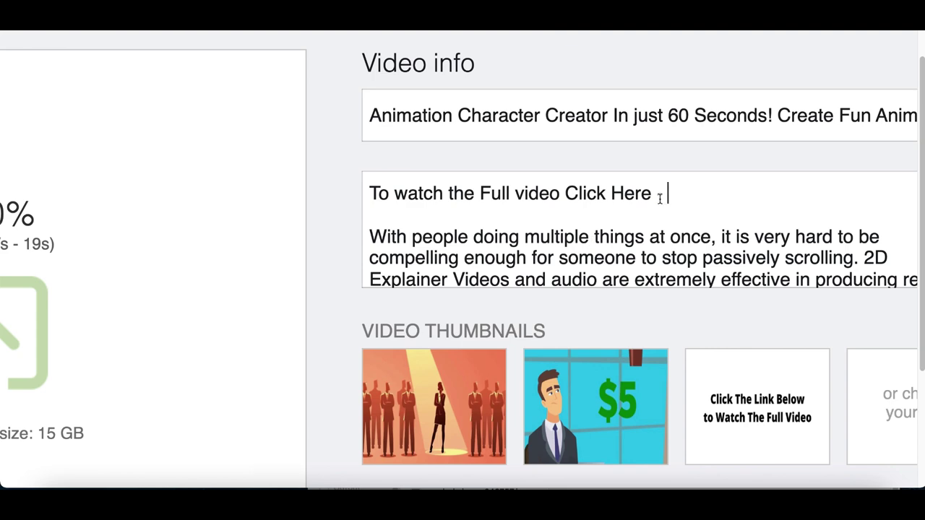
pyautogui.press('super+v')
pyautogui.hscroll(4, 758, 217)
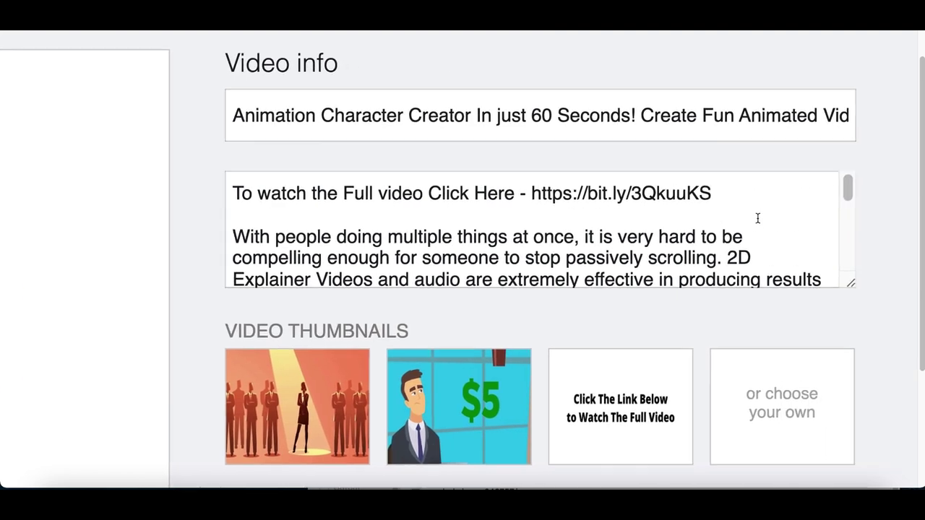
# Review the upload form, checking the "Click The Link Below" thumbnail and the Bitly link in the description
pyautogui.hscroll(-10, 398, 229)
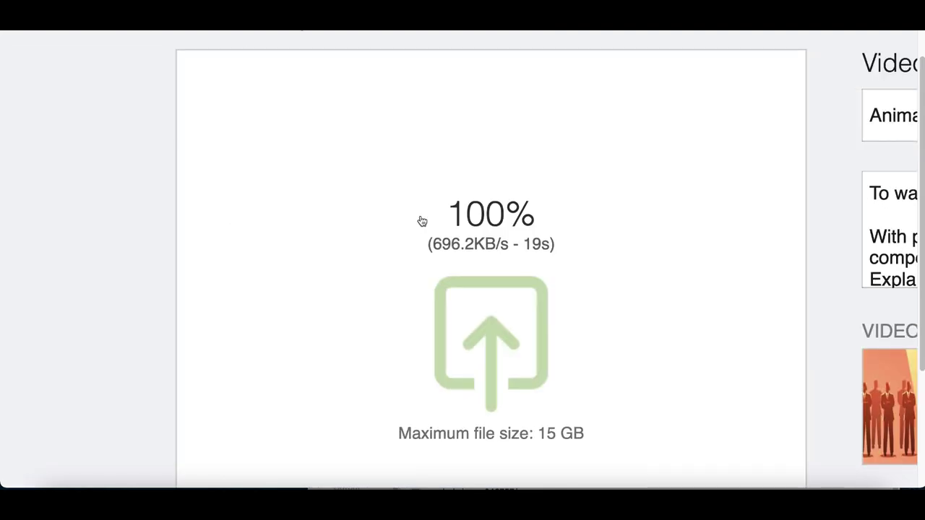
pyautogui.hscroll(12, 415, 221)
pyautogui.moveTo(409, 194); pyautogui.dragTo(519, 194)
pyautogui.scroll(-5, 523, 293)
pyautogui.scroll(5, 508, 291)
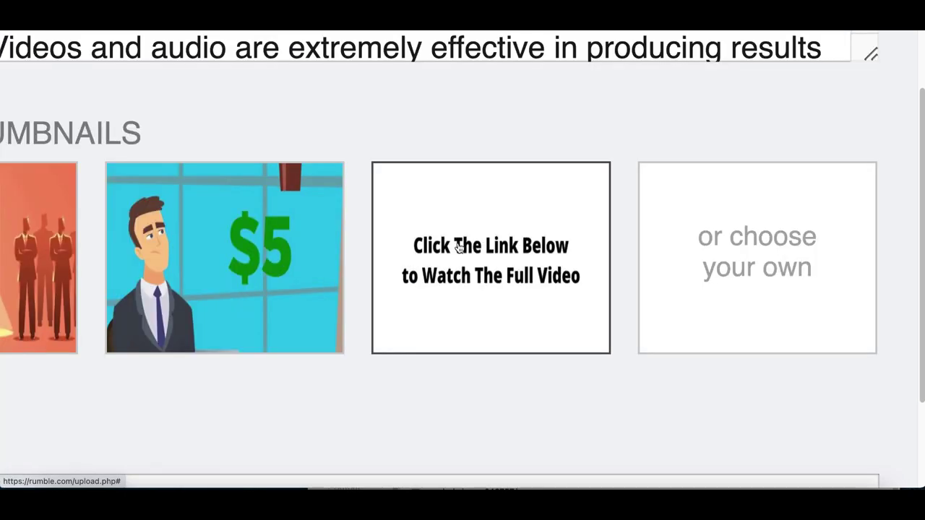
pyautogui.scroll(5, 495, 271)
pyautogui.moveTo(378, 349); pyautogui.dragTo(485, 349)
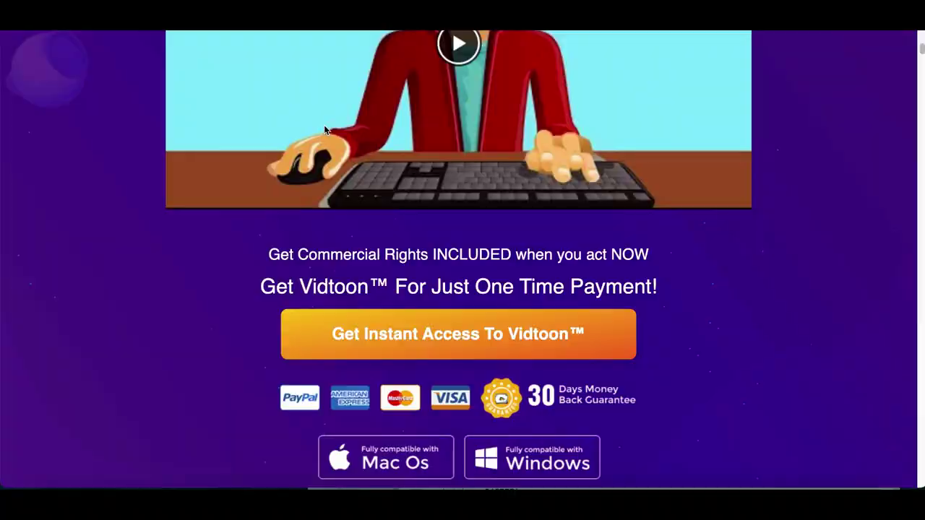
# Look through the VidToon sales page that the link leads to, including its sales video, purchase offer and content sections
pyautogui.scroll(5, 324, 125)
pyautogui.scroll(-6, 324, 128)
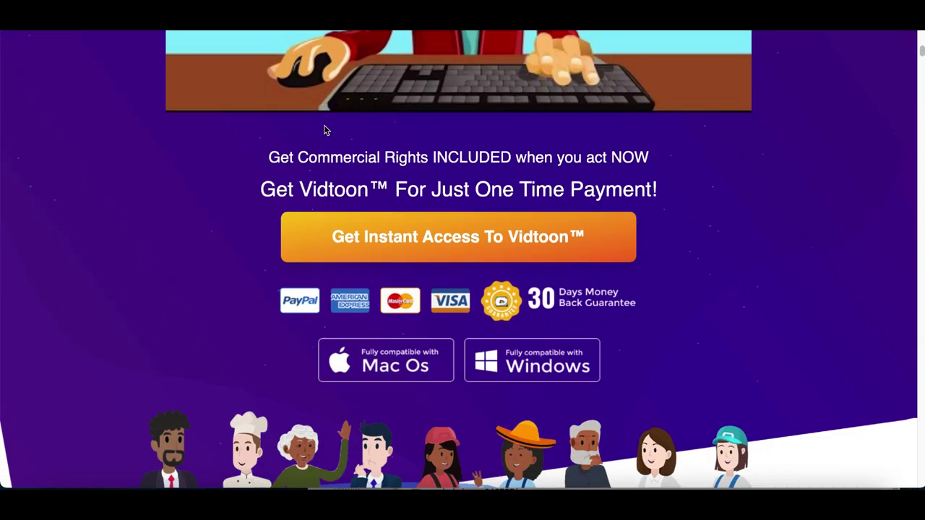
pyautogui.scroll(3, 394, 246)
pyautogui.scroll(-2, 415, 248)
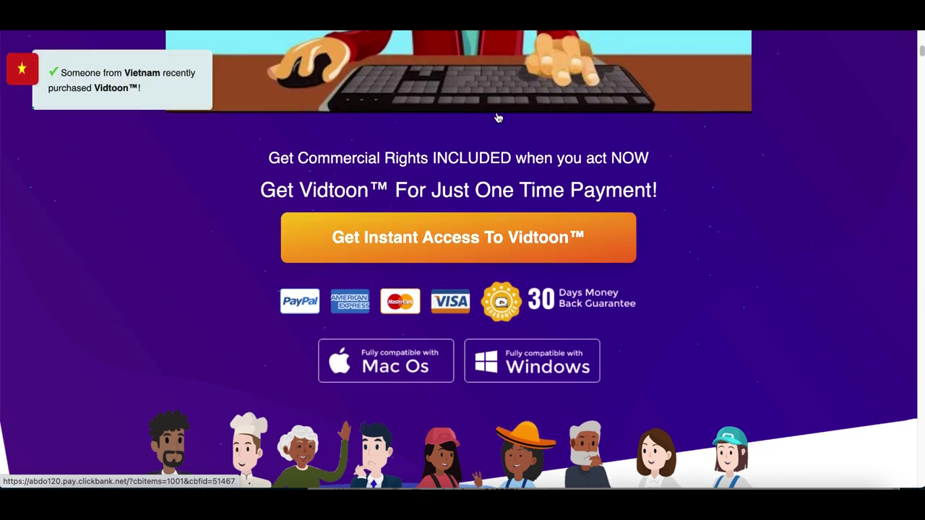
pyautogui.scroll(5, 497, 114)
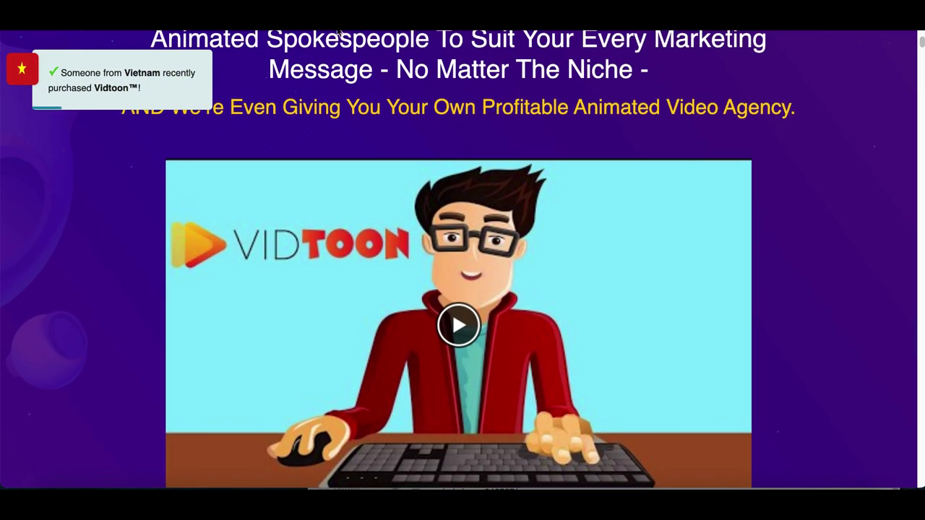
pyautogui.scroll(-1, 348, 208)
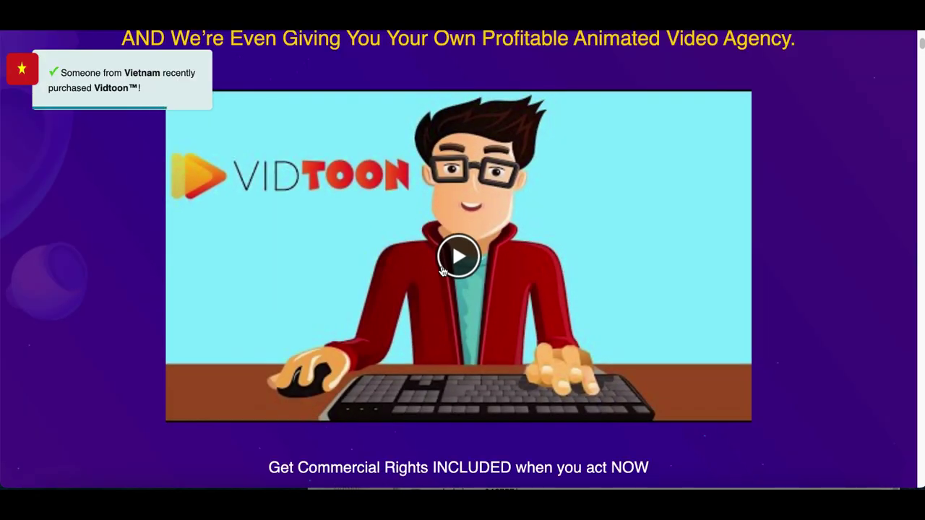
pyautogui.scroll(5, 443, 270)
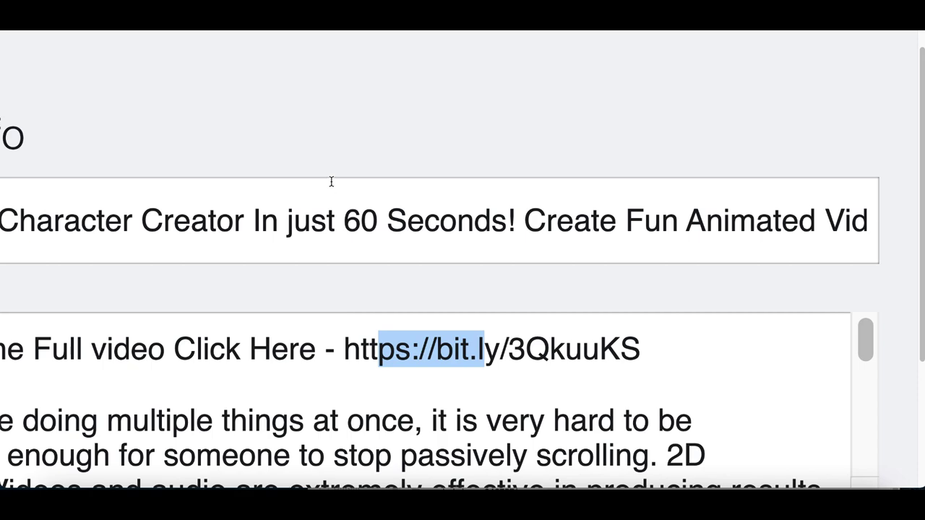
pyautogui.hotkey('ctrl', '0')
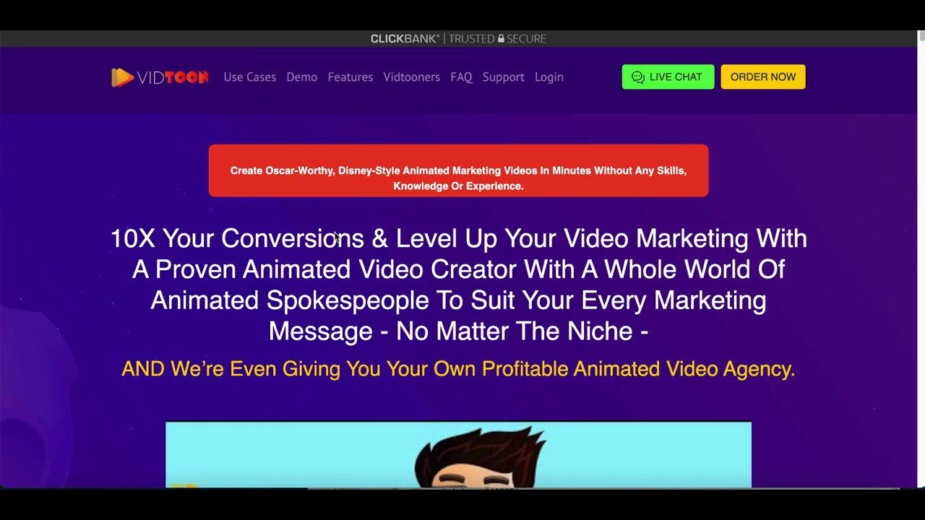
pyautogui.scroll(-8, 339, 253)
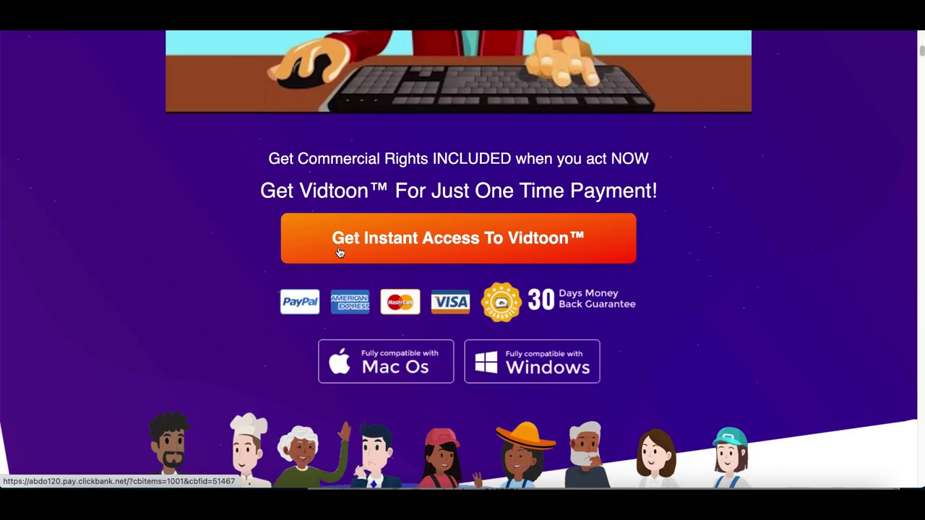
pyautogui.scroll(-15, 322, 167)
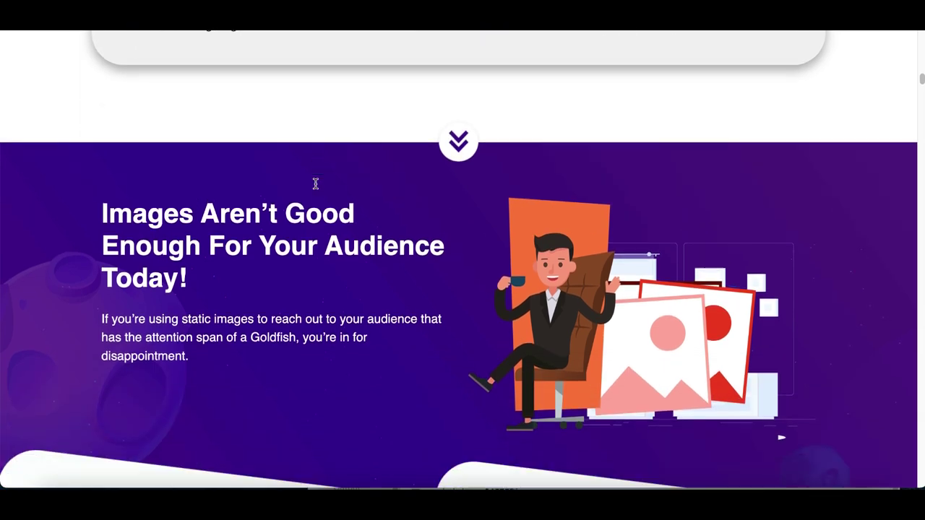
pyautogui.scroll(-3, 315, 184)
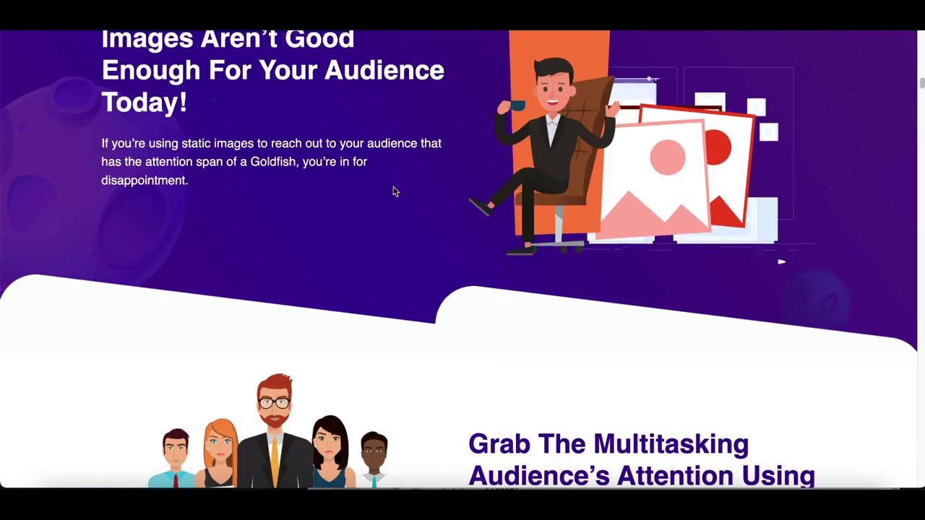
pyautogui.scroll(20, 394, 190)
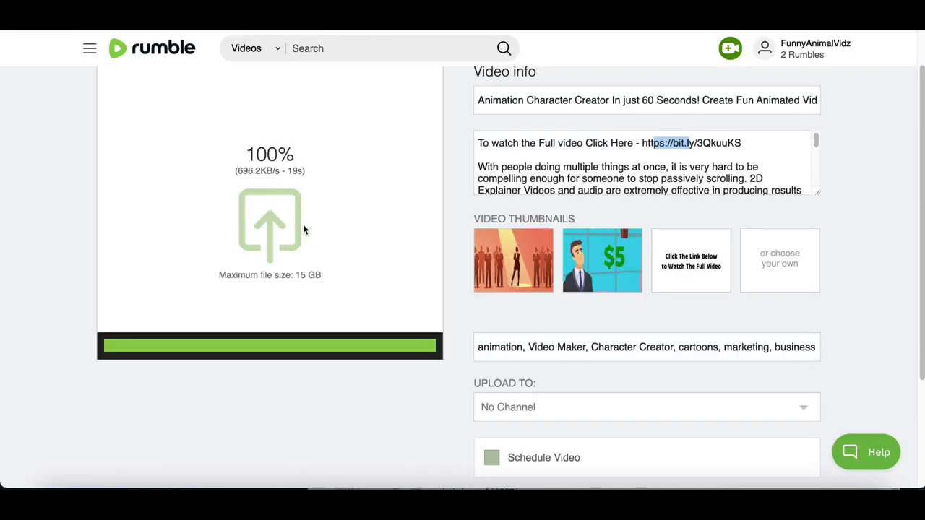
# Upload the video with the completed details and review the Rumble Only licensing option
pyautogui.scroll(-5, 303, 224)
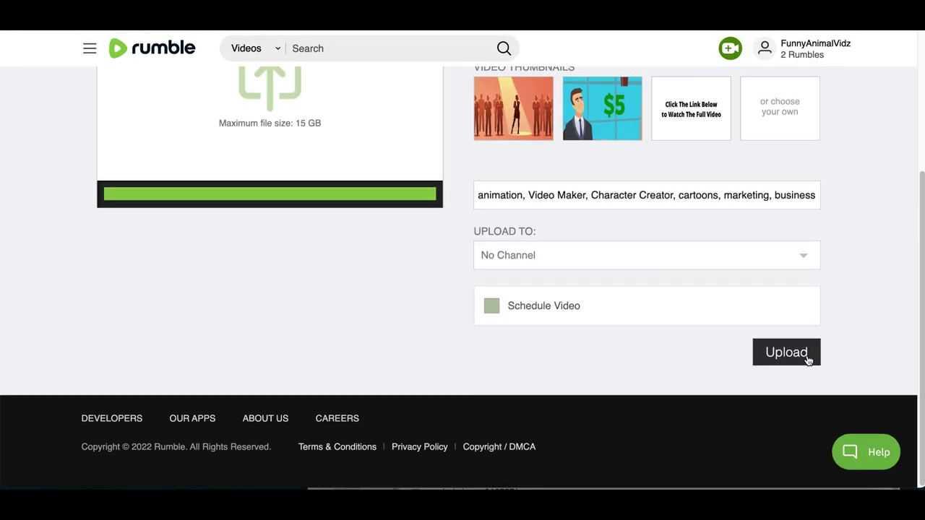
pyautogui.click(807, 359)
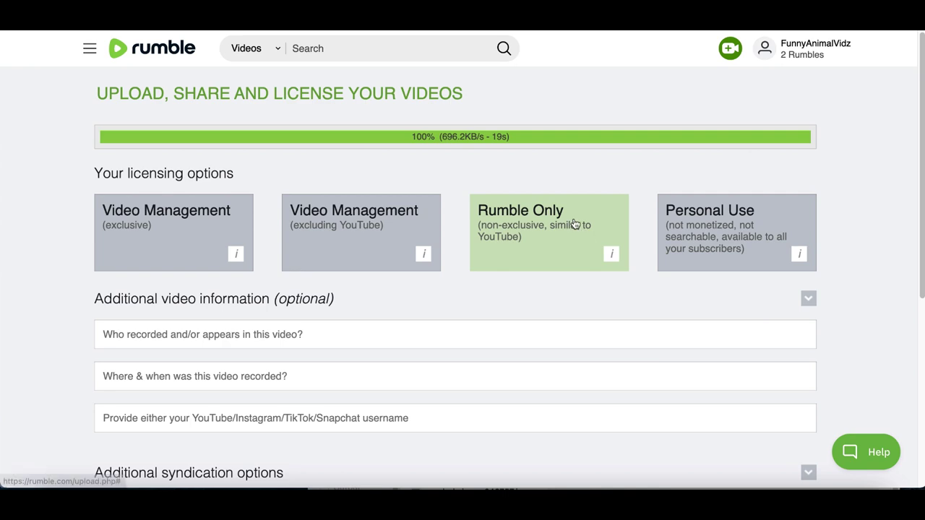
pyautogui.scroll(3, 574, 221)
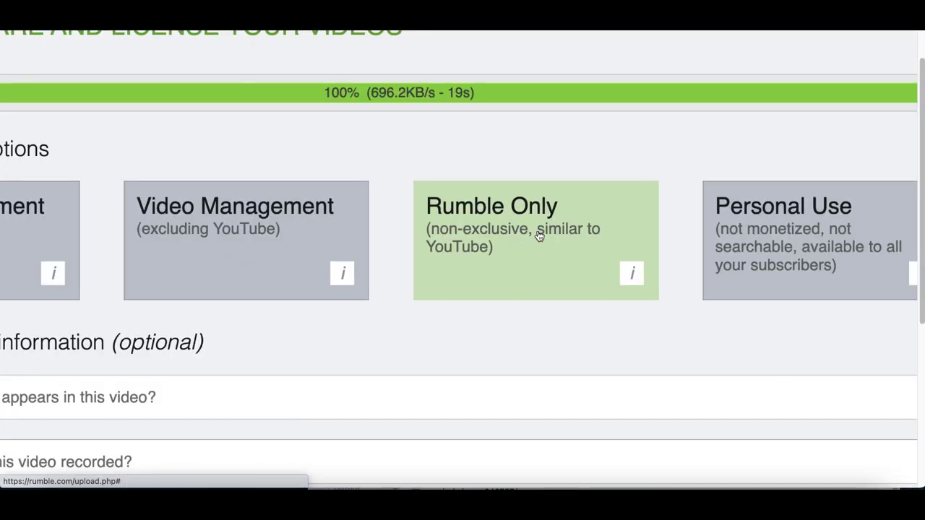
pyautogui.scroll(-3, 539, 237)
# Confirm that no exclusive agreement exists with other parties, agree to the terms of service and submit the video
pyautogui.scroll(-5, 539, 235)
pyautogui.click(76, 233)
pyautogui.click(76, 282)
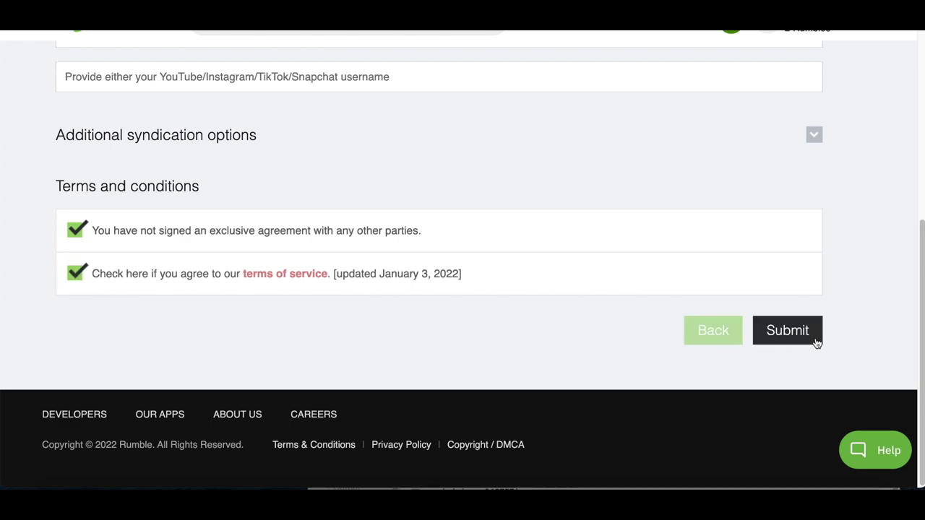
pyautogui.click(788, 332)
# Copy the uploaded video's direct link and open it in a new browser tab
pyautogui.scroll(-1, 72, 233)
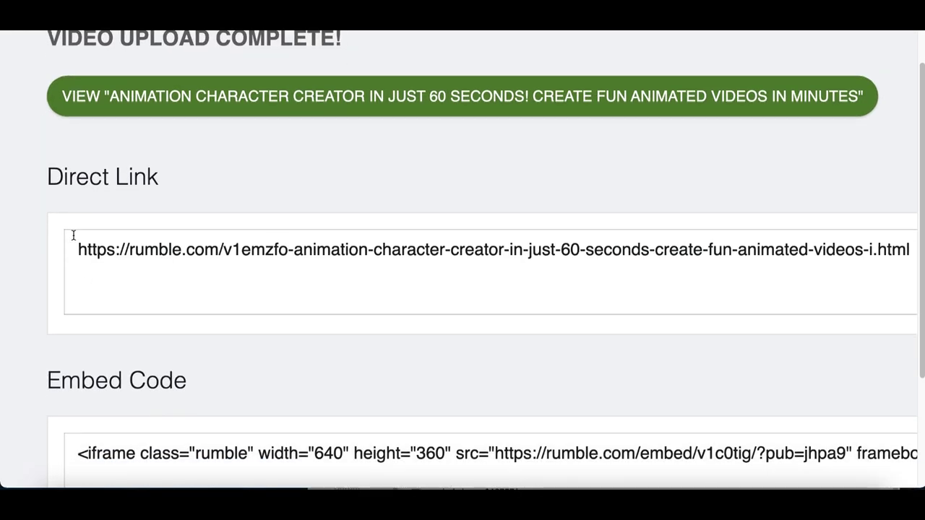
pyautogui.click(139, 251)
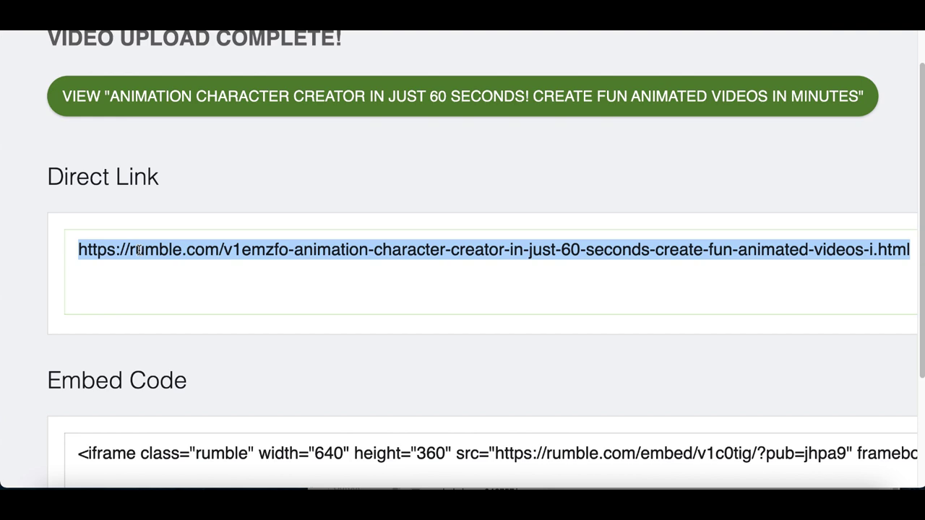
pyautogui.hotkey('ctrl', 'c')
pyautogui.hotkey('ctrl', 't')
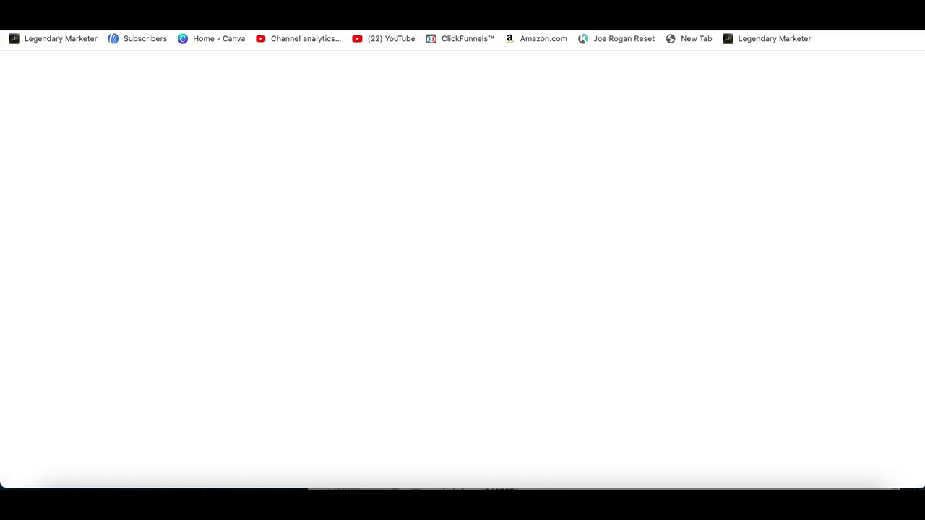
pyautogui.hotkey('ctrl', 'v')
pyautogui.press('Return')
# Examine the published video page, checking the processing status and the link line in the description
pyautogui.scroll(-2, 467, 314)
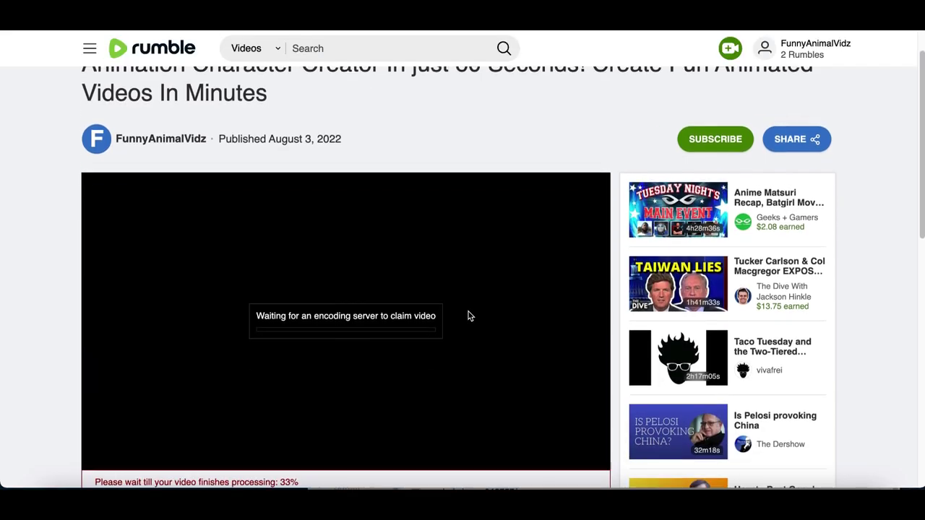
pyautogui.scroll(2, 304, 246)
pyautogui.scroll(-3, 320, 343)
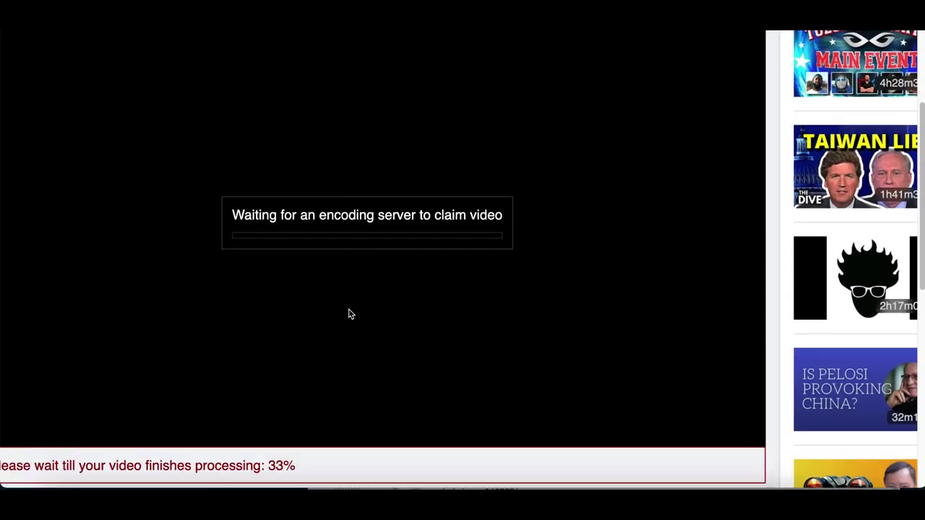
pyautogui.scroll(-1, 333, 330)
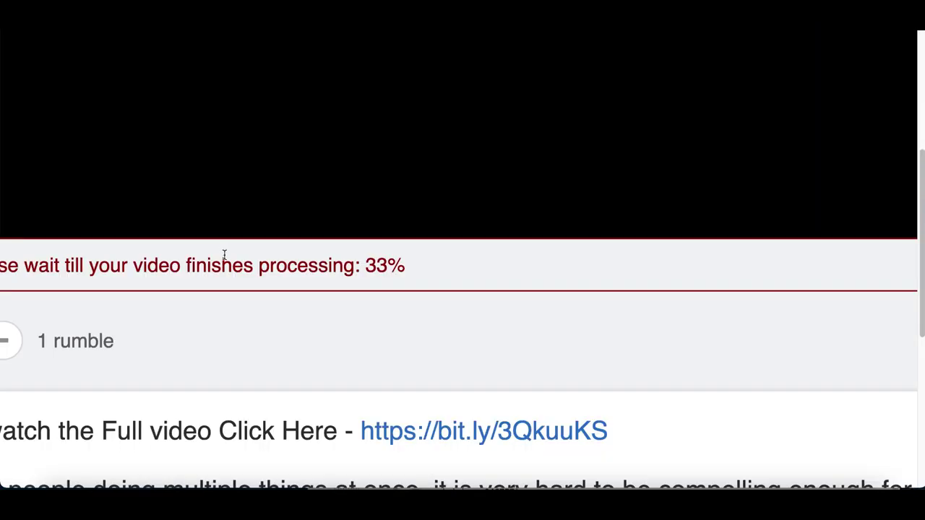
pyautogui.moveTo(238, 264); pyautogui.dragTo(412, 264)
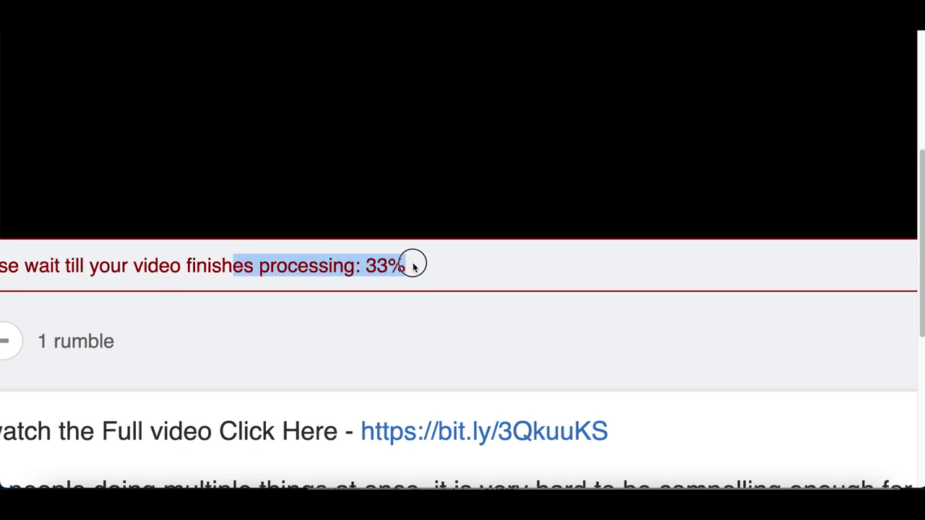
pyautogui.click(326, 300)
pyautogui.scroll(-3, 329, 302)
pyautogui.hscroll(-4, 282, 325)
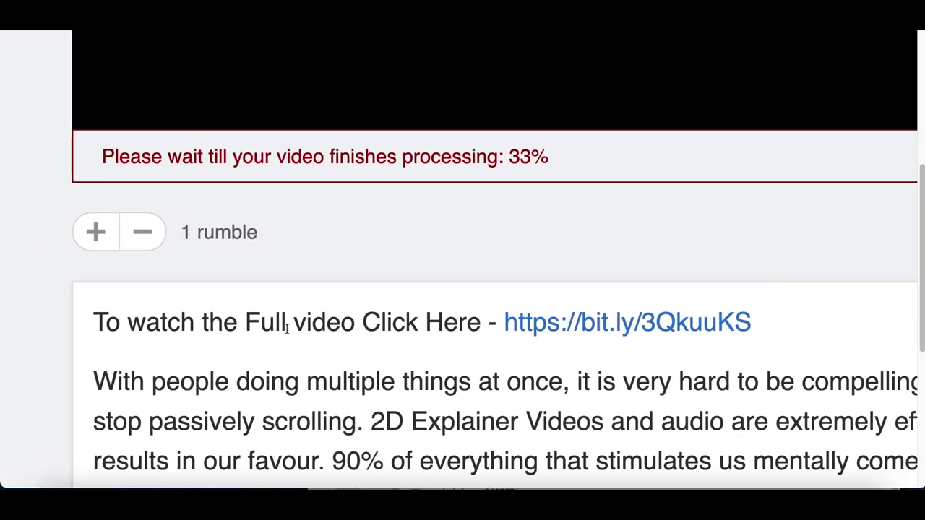
# Test the Bitly link in the published description and look over the VidToon sales page it opens
pyautogui.click(588, 326)
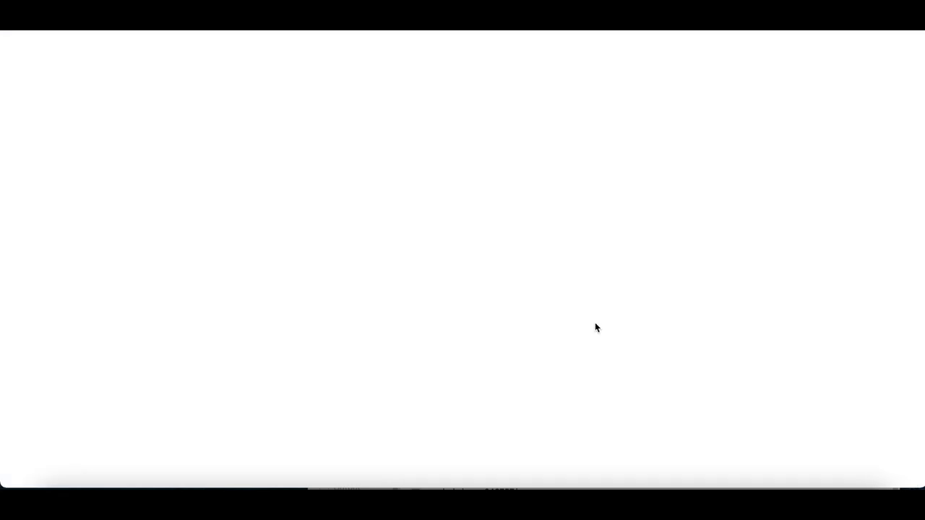
pyautogui.scroll(-5, 448, 294)
pyautogui.scroll(-1, 449, 293)
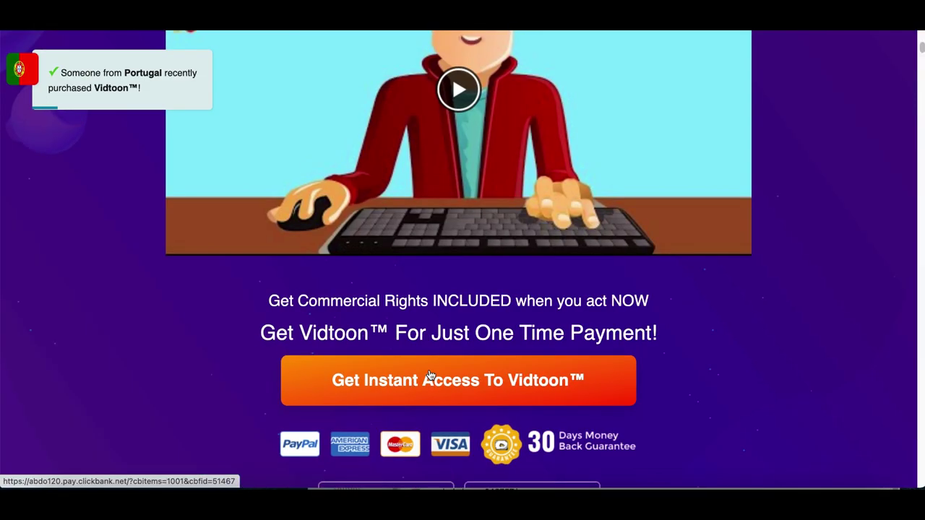
pyautogui.scroll(-3, 430, 375)
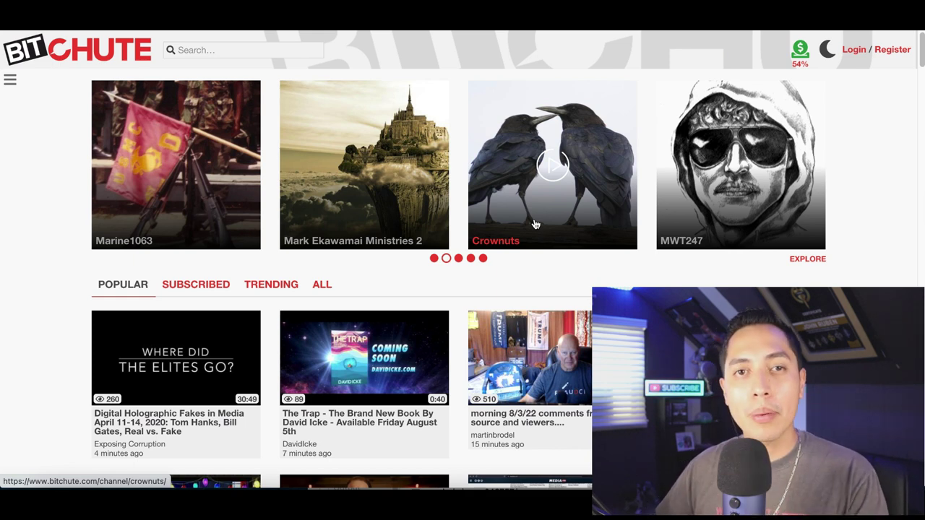
# Look over the BitChute home page as another site for publishing the promo video
pyautogui.scroll(3, 535, 225)
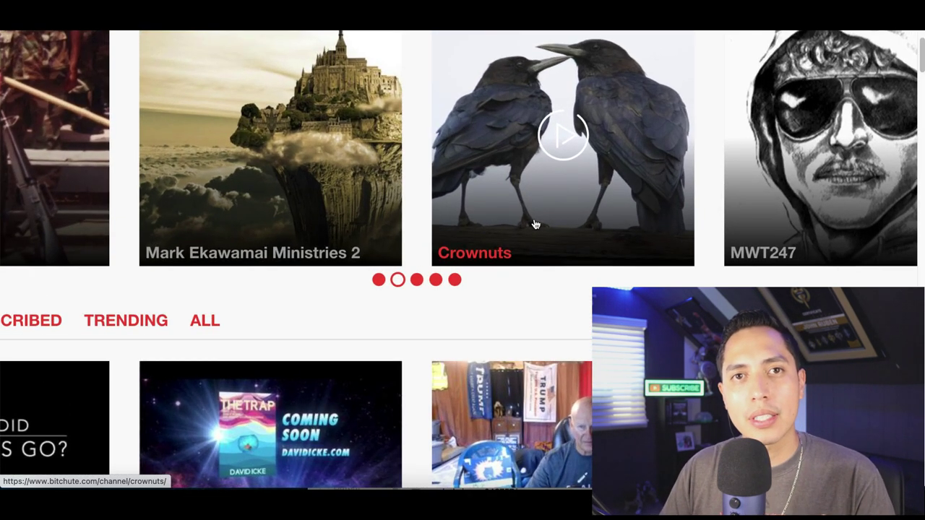
pyautogui.hscroll(-5, 536, 225)
pyautogui.scroll(2, 533, 224)
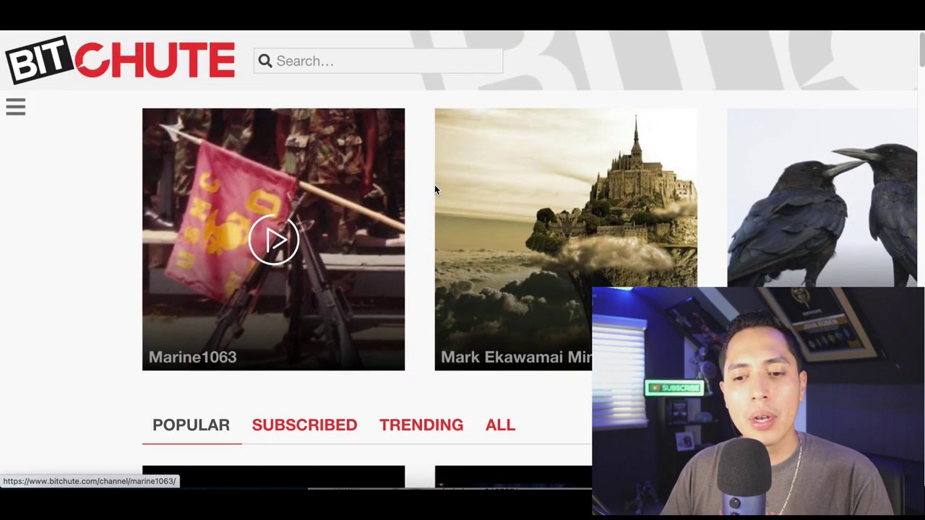
pyautogui.scroll(-3, 199, 100)
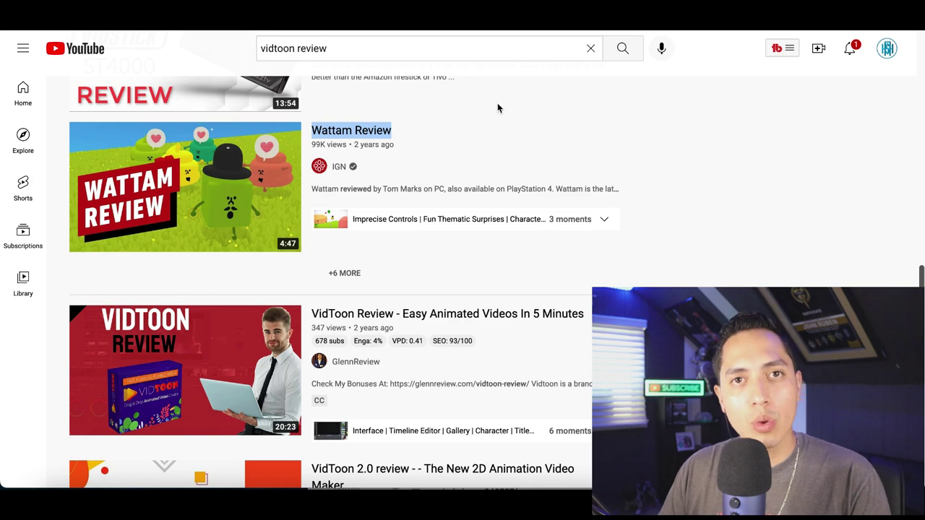
# Switch to the YouTube results for "vidtoon review" and examine the competing review videos and their view counts
pyautogui.scroll(10, 498, 109)
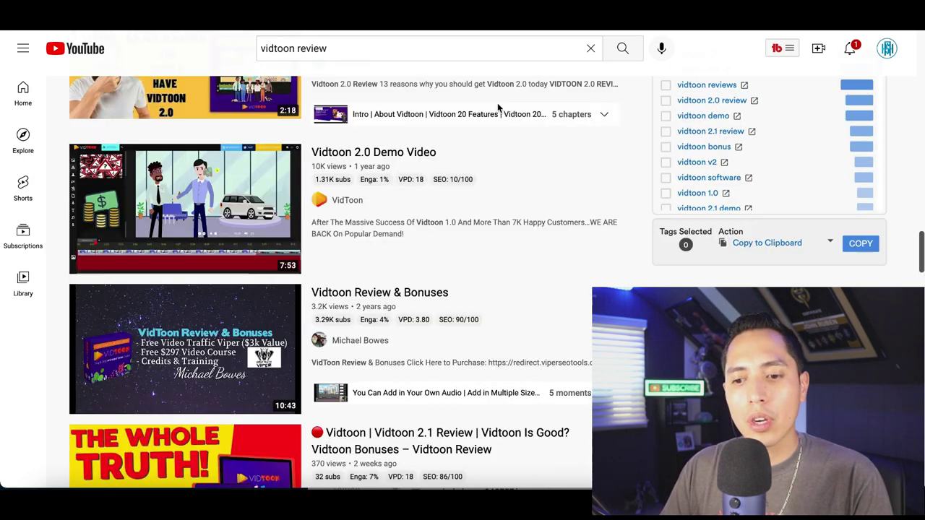
pyautogui.scroll(-5, 267, 215)
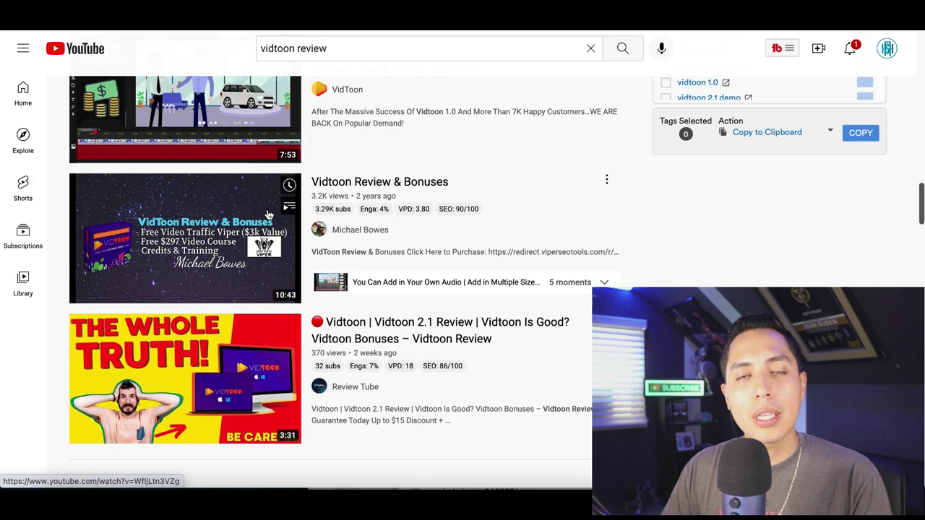
pyautogui.scroll(5, 381, 214)
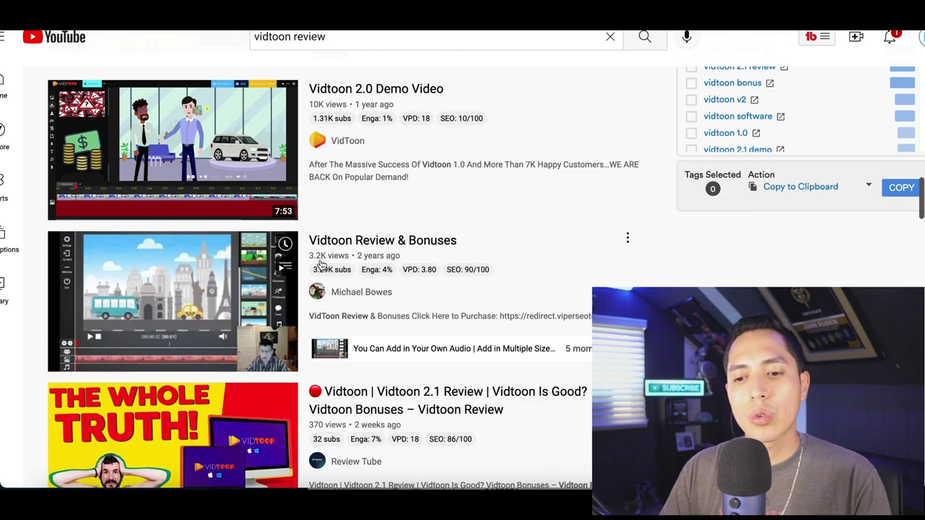
pyautogui.scroll(-10, 322, 265)
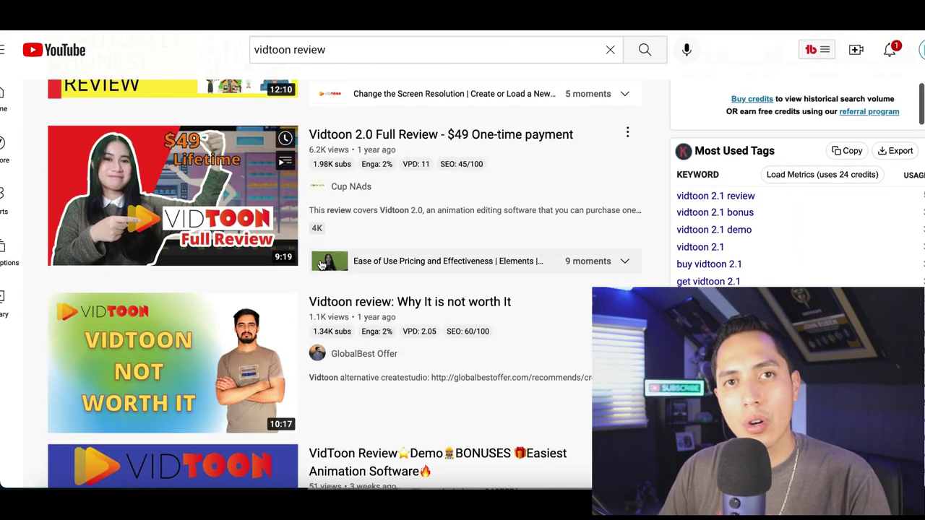
pyautogui.scroll(4, 322, 265)
pyautogui.scroll(4, 392, 228)
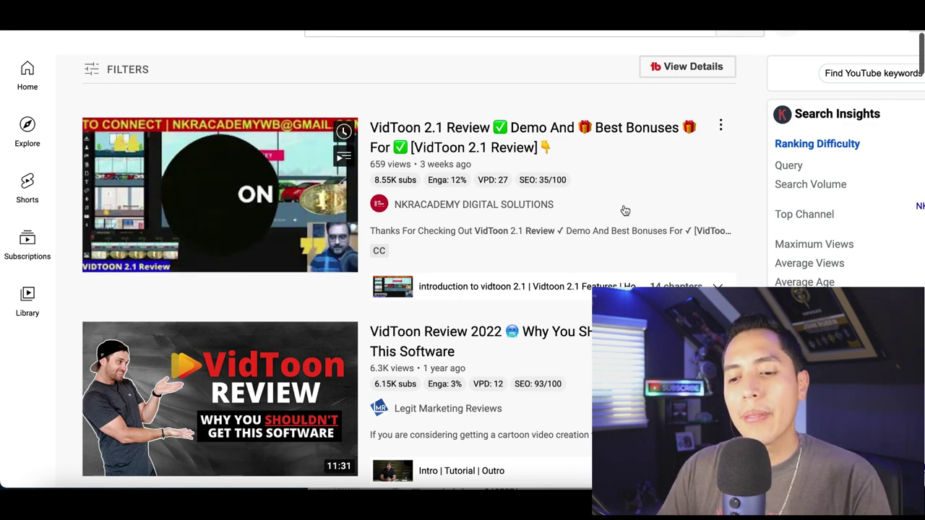
pyautogui.scroll(-3, 625, 209)
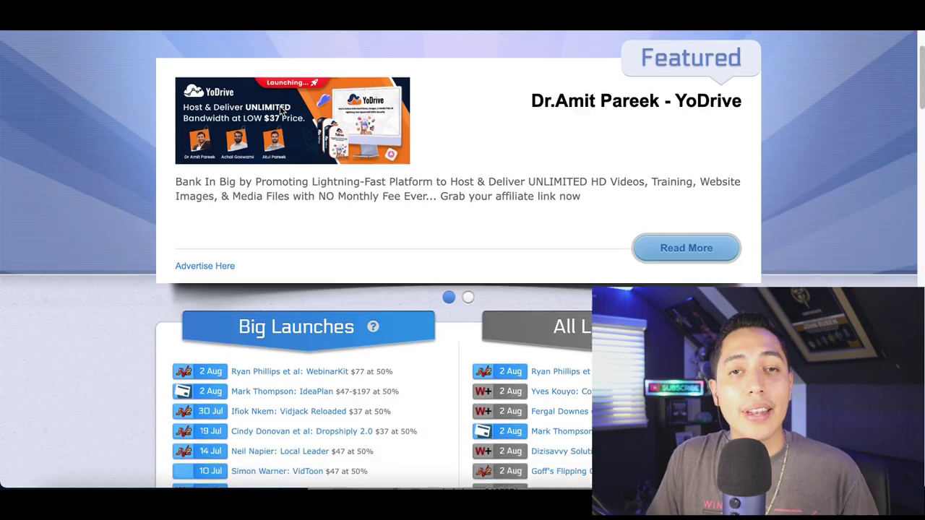
# Switch to the MunchEye site and browse the Big Launches list for products to promote
pyautogui.scroll(-3, 282, 111)
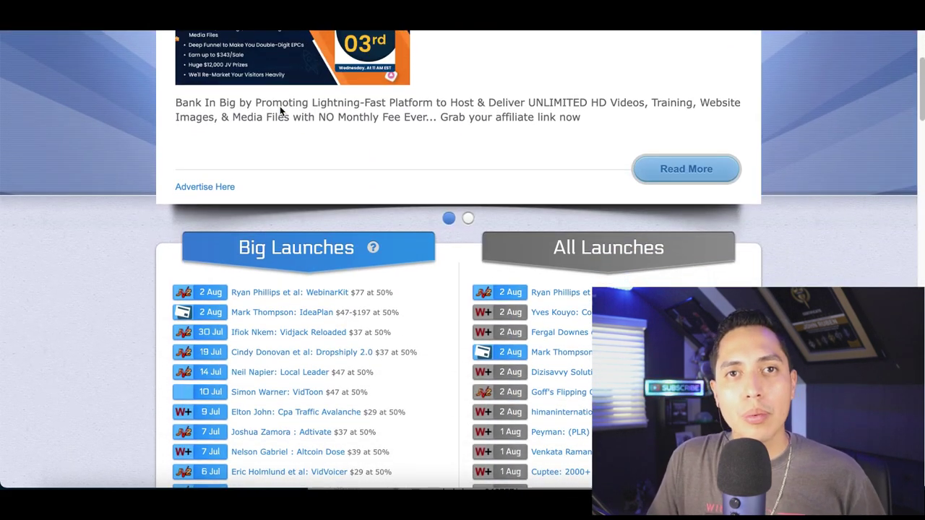
pyautogui.scroll(-2, 280, 110)
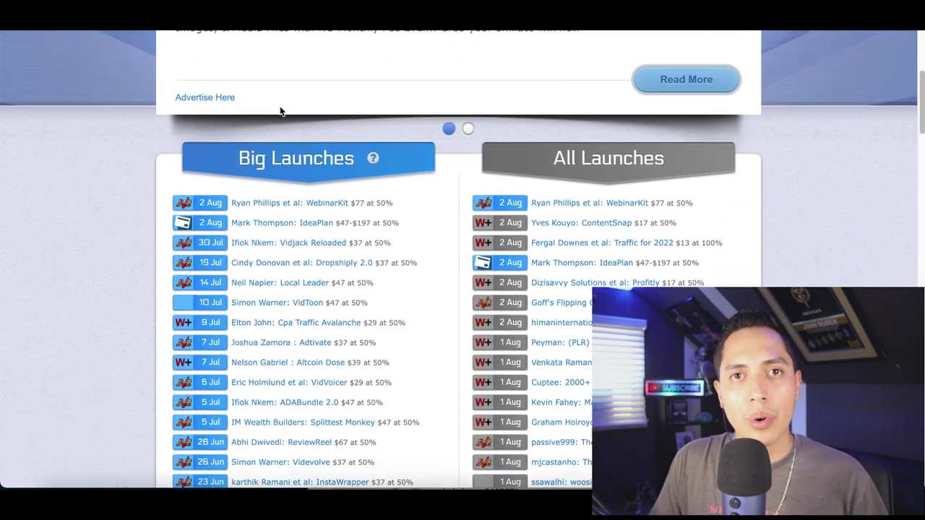
pyautogui.scroll(-2, 280, 110)
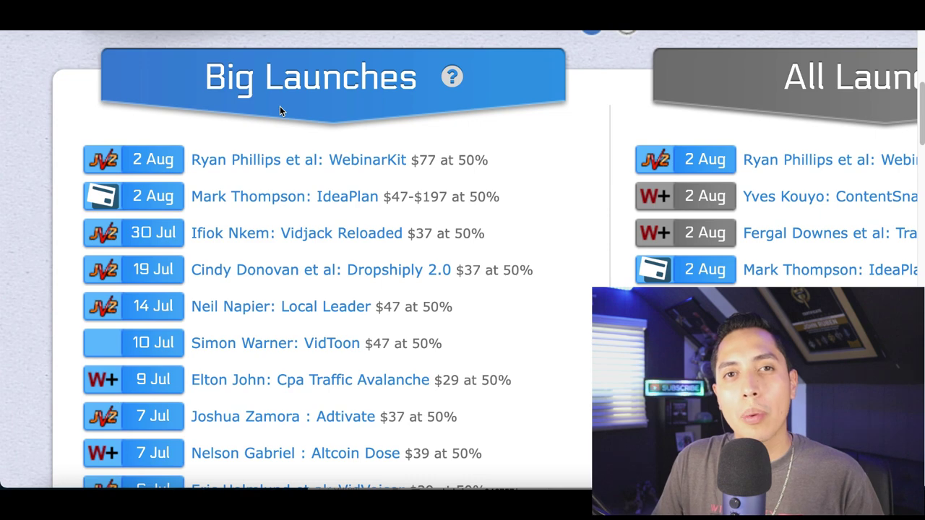
pyautogui.scroll(-6, 280, 110)
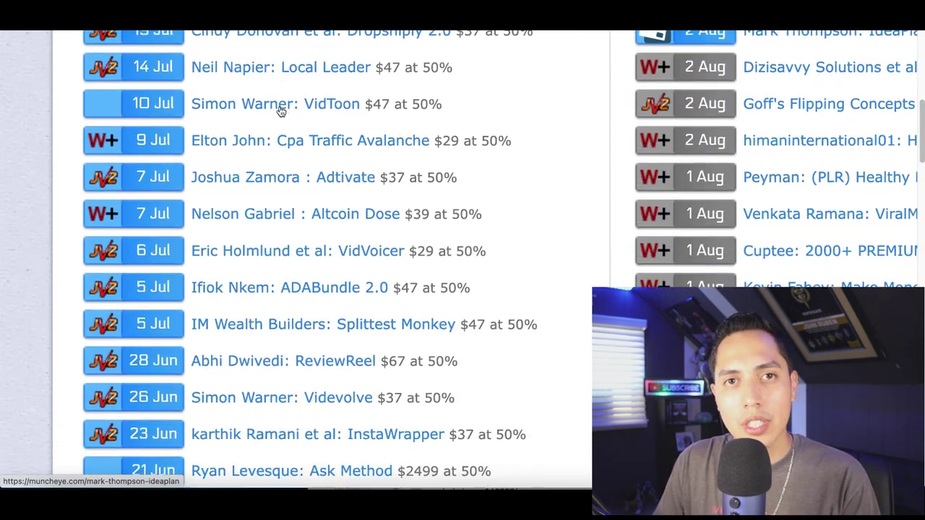
pyautogui.scroll(-9, 281, 110)
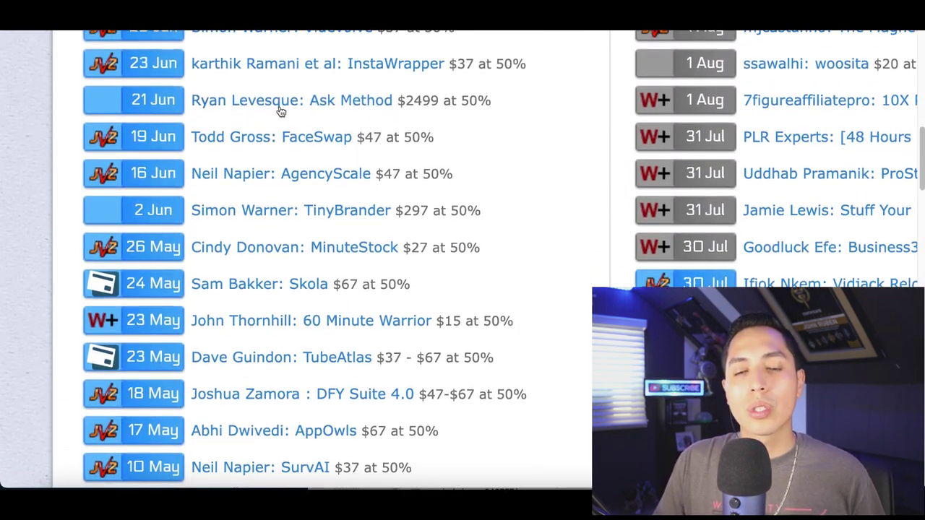
pyautogui.scroll(-4, 279, 106)
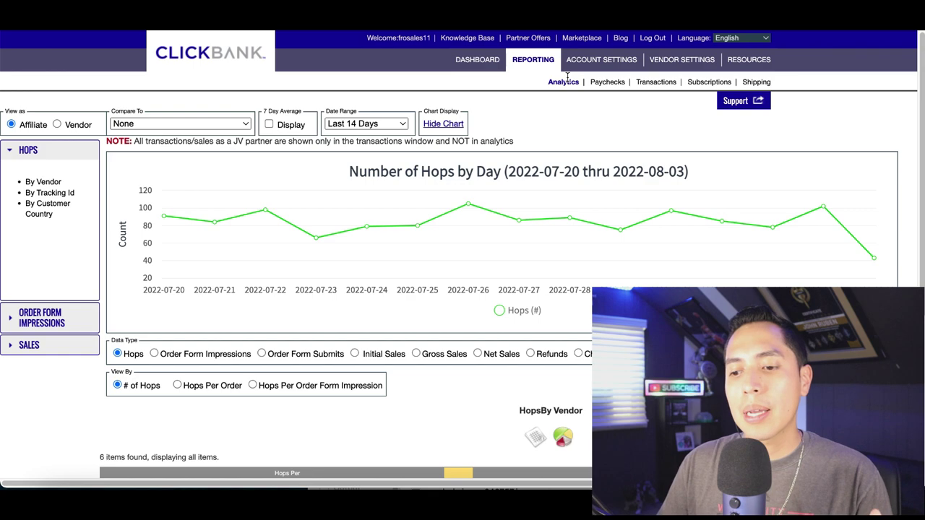
# Switch to ClickBank's affiliate analytics and examine the Number of Hops by Day chart for the last 14 days
pyautogui.scroll(5, 567, 78)
pyautogui.scroll(-5, 568, 77)
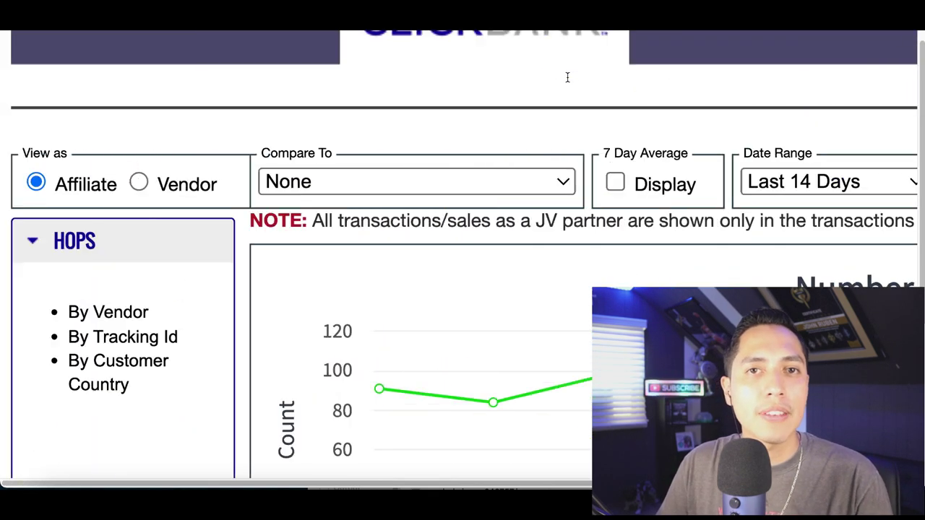
pyautogui.scroll(4, 581, 97)
pyautogui.hscroll(10, 599, 141)
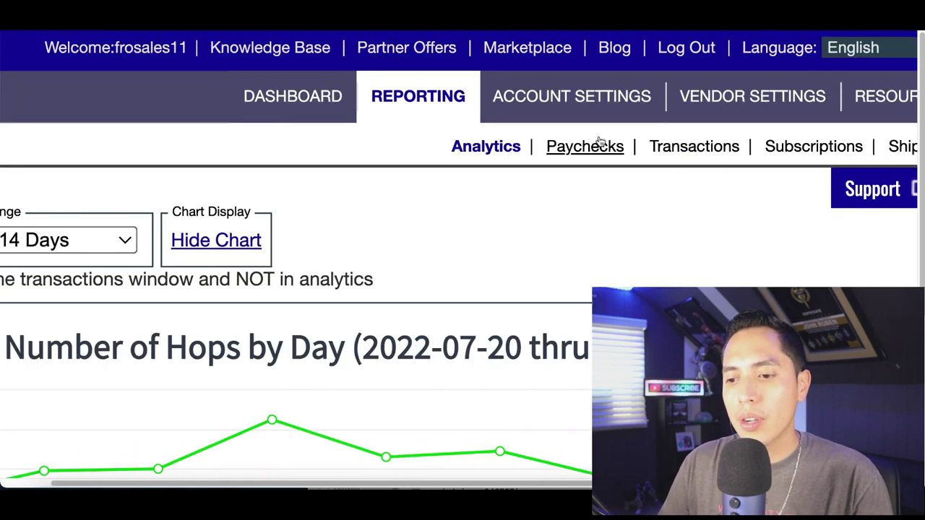
pyautogui.scroll(-3, 477, 174)
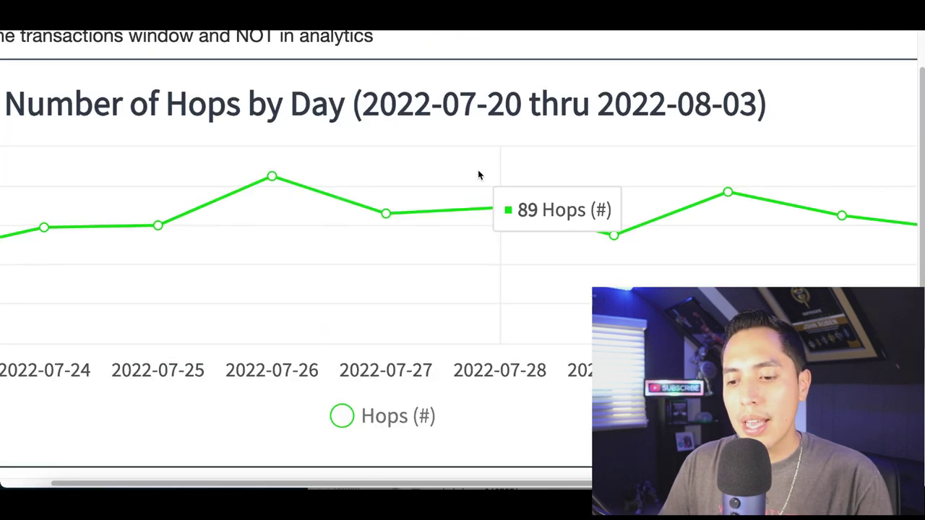
pyautogui.hscroll(5, 768, 236)
# Review the hops-by-vendor table, checking hop counts, order form impressions and initial sales, and restore the page's normal zoom
pyautogui.scroll(-6, 768, 233)
pyautogui.scroll(-2, 768, 233)
pyautogui.hscroll(-11, 767, 232)
pyautogui.scroll(2, 767, 233)
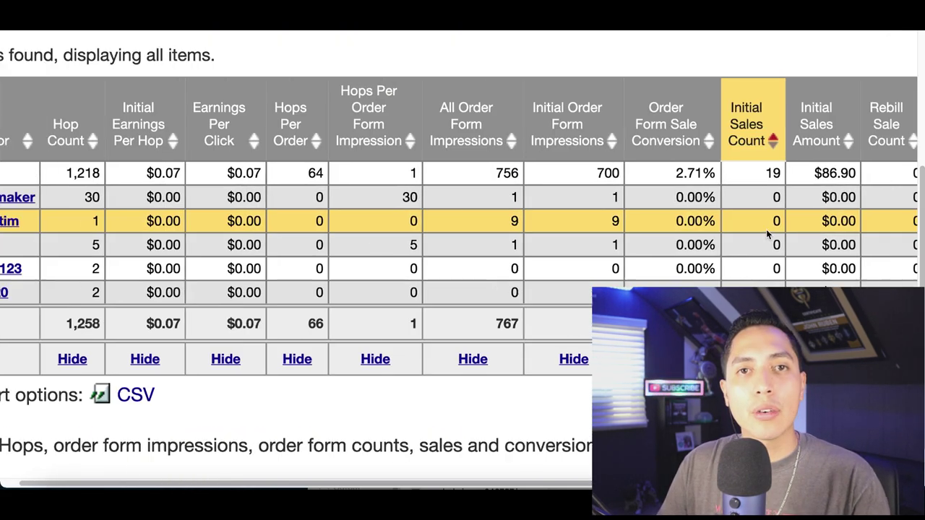
pyautogui.scroll(3, 635, 178)
pyautogui.scroll(1, 634, 181)
pyautogui.hotkey('ctrl', '0')
pyautogui.scroll(5, 635, 181)
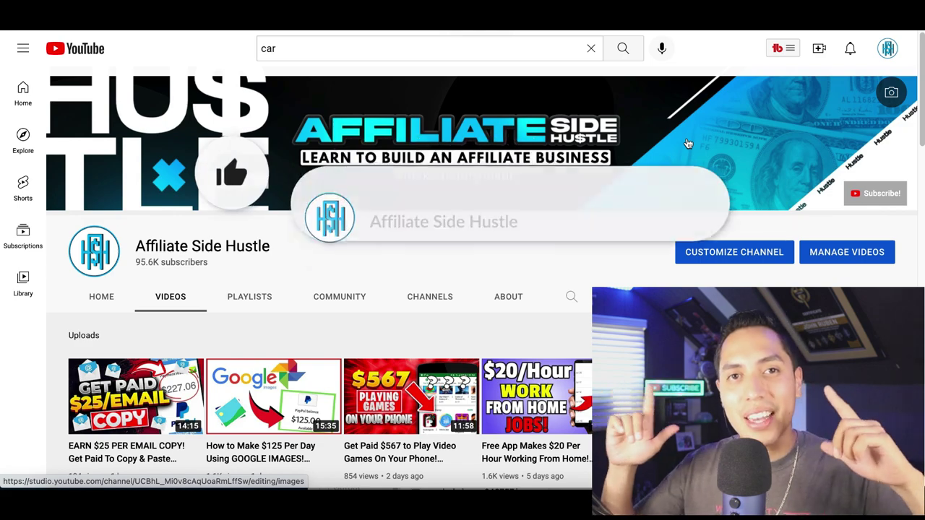
pyautogui.scroll(-3, 676, 218)
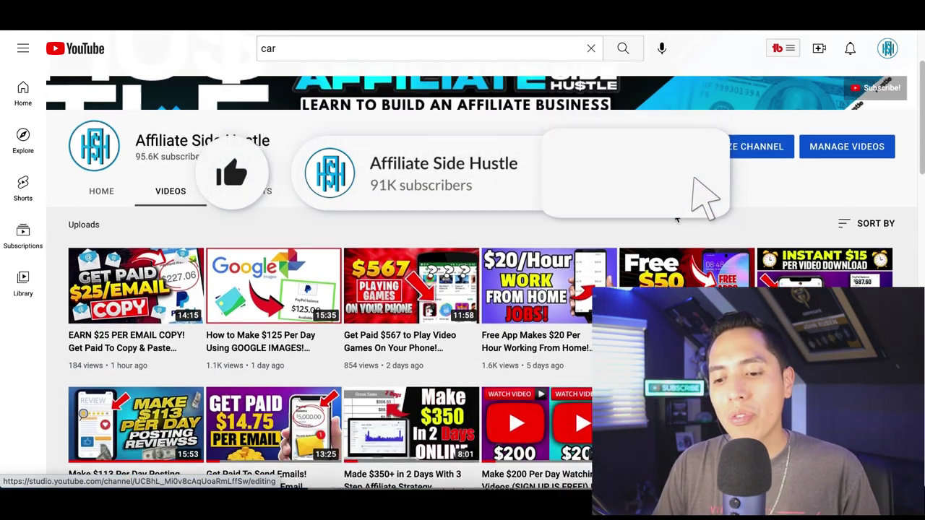
pyautogui.scroll(-3, 676, 218)
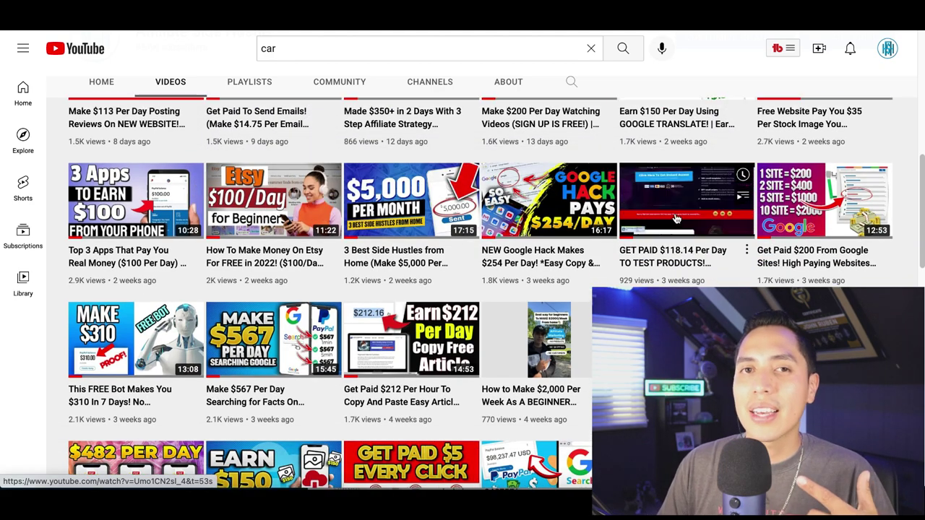
pyautogui.scroll(10, 676, 218)
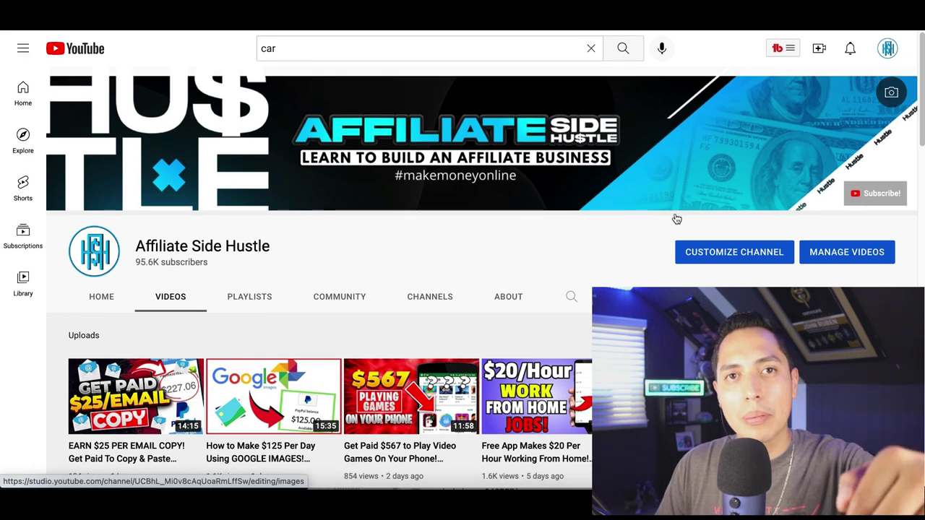